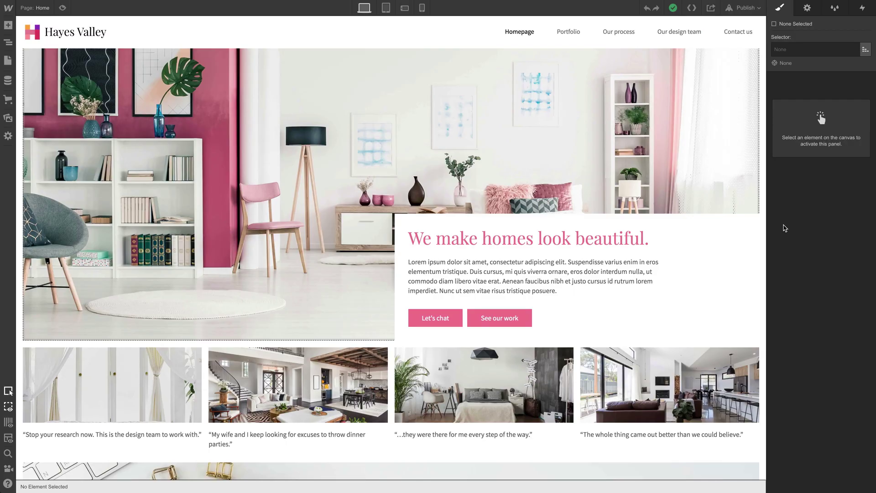
Step: Inspect the Contact our team form's symbol and message field, then exit without changes
{"action": "scroll", "coordinate": [335, 256], "scroll_direction": "down", "scroll_amount": 12}
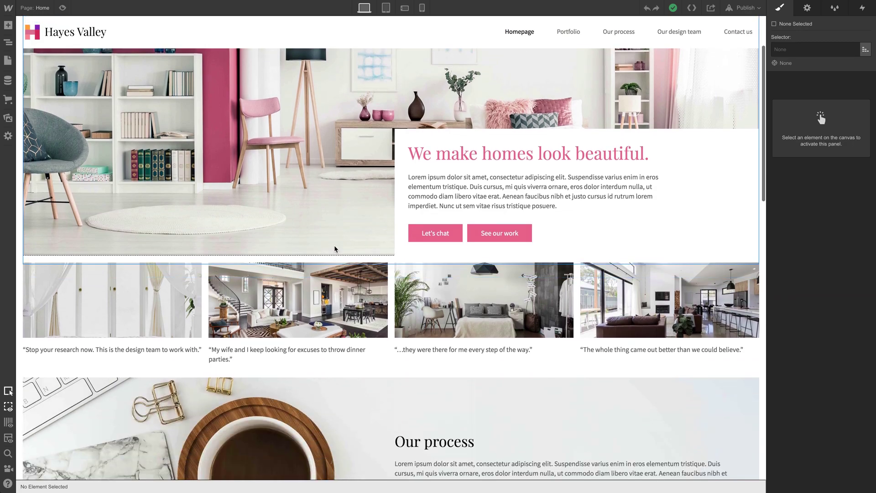
{"action": "scroll", "coordinate": [336, 247], "scroll_direction": "down", "scroll_amount": 6}
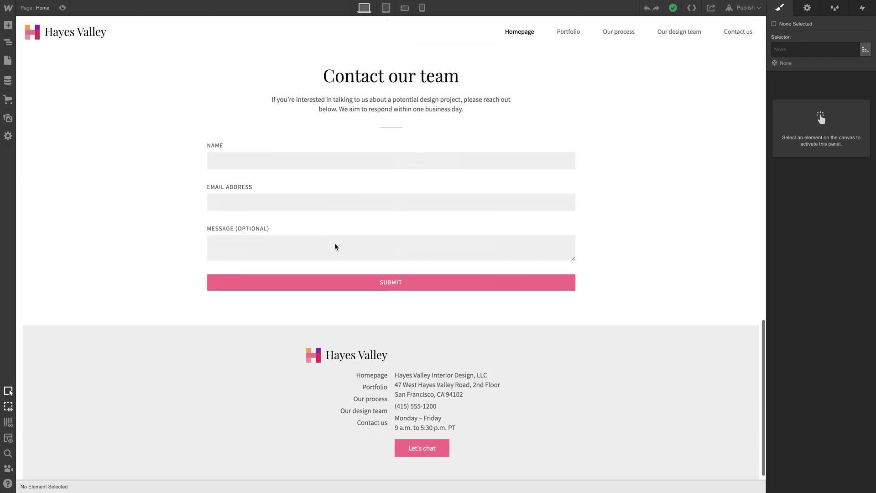
{"action": "scroll", "coordinate": [347, 239], "scroll_direction": "up", "scroll_amount": 2}
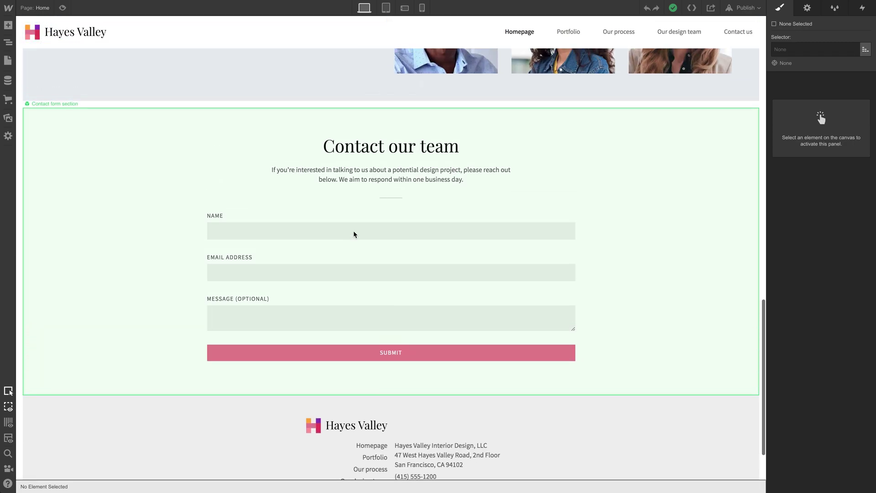
{"action": "double_click", "coordinate": [331, 211]}
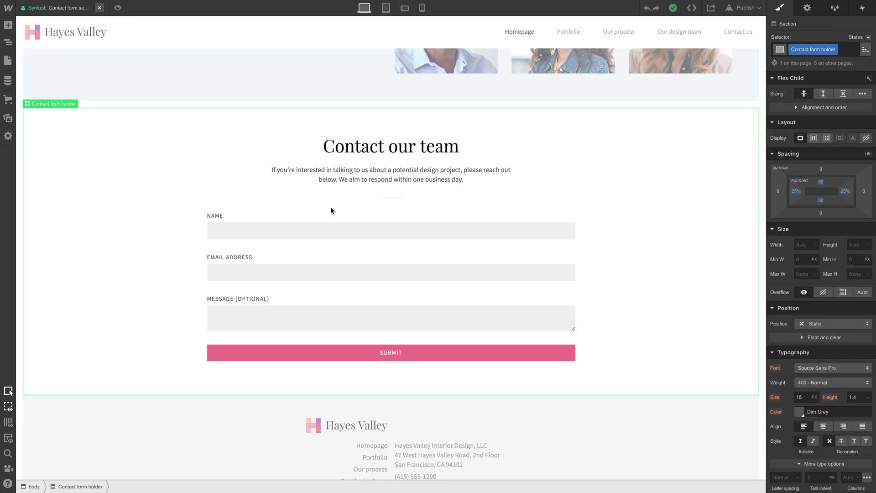
{"action": "left_click", "coordinate": [325, 321]}
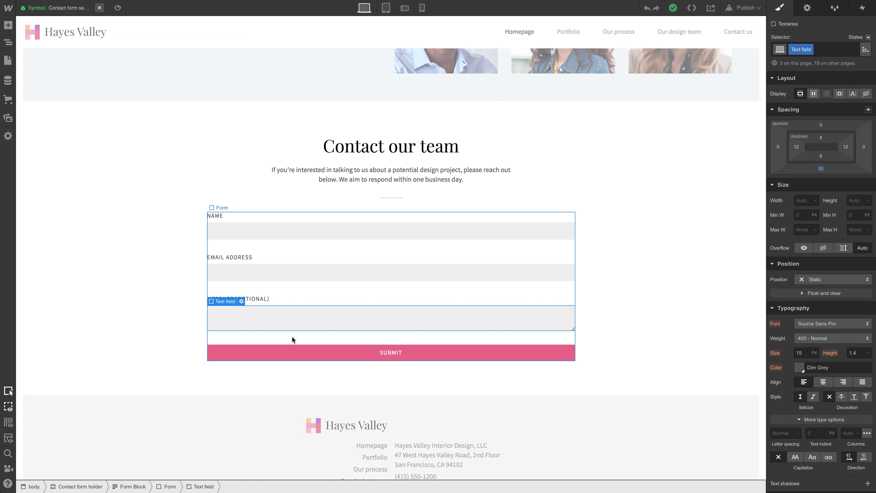
{"action": "key", "text": "Escape"}
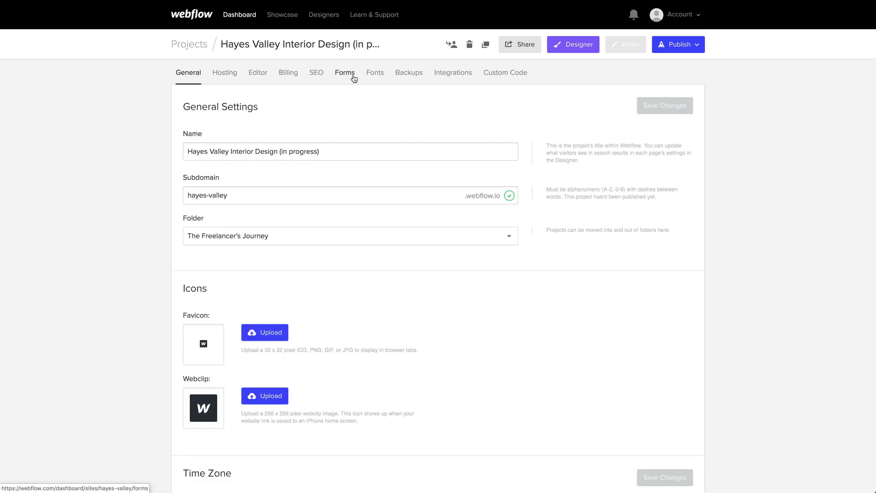
Step: In Forms settings, save the reCAPTCHA keys, turn on Enable reCAPTCHA, save, and confirm
{"action": "left_click", "coordinate": [354, 78]}
{"action": "scroll", "coordinate": [412, 247], "scroll_direction": "down", "scroll_amount": 7}
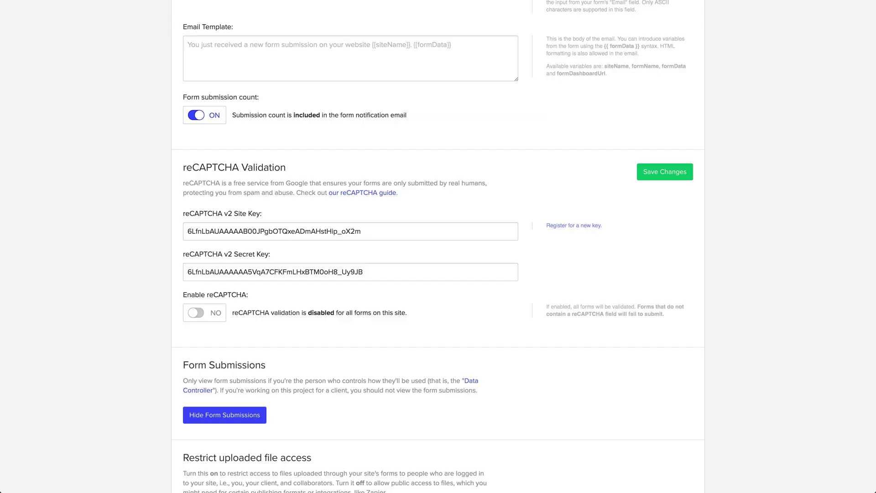
{"action": "left_click", "coordinate": [685, 181]}
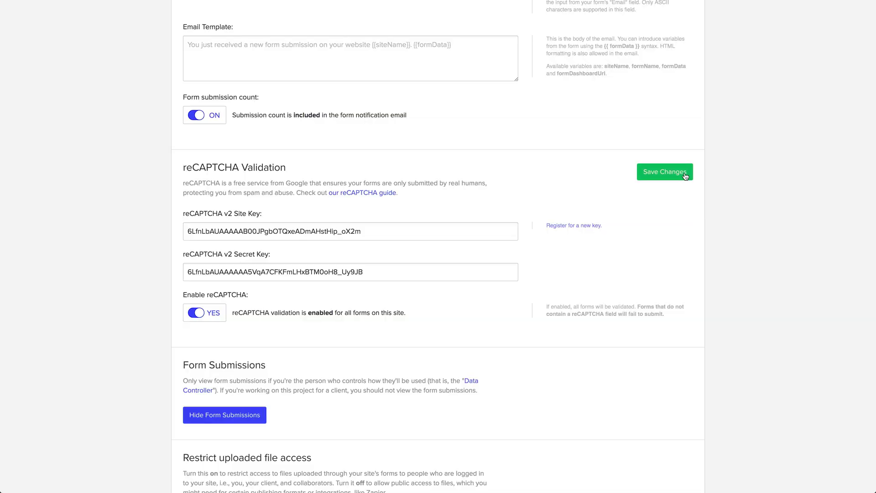
{"action": "left_click", "coordinate": [685, 177]}
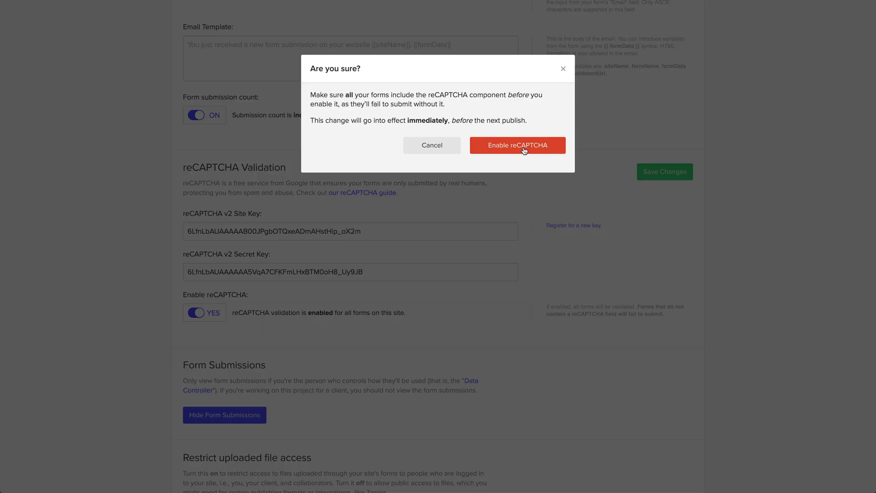
{"action": "left_click", "coordinate": [524, 147]}
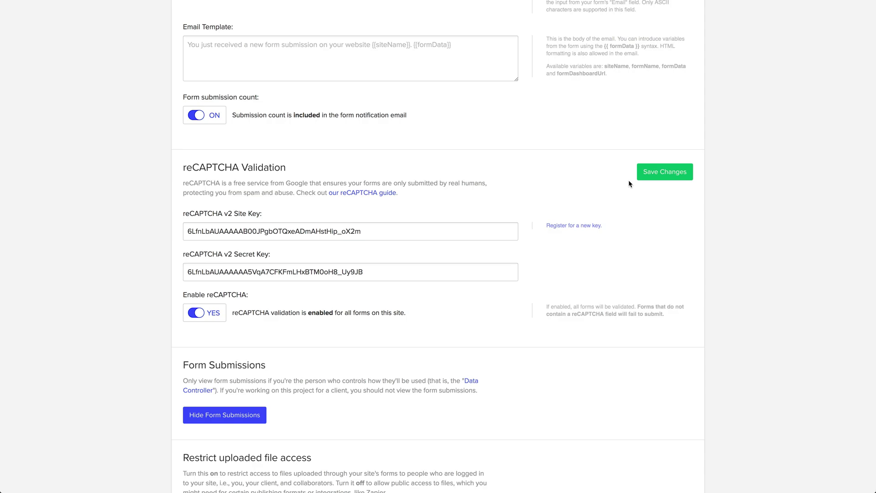
{"action": "scroll", "coordinate": [629, 182], "scroll_direction": "up", "scroll_amount": 10}
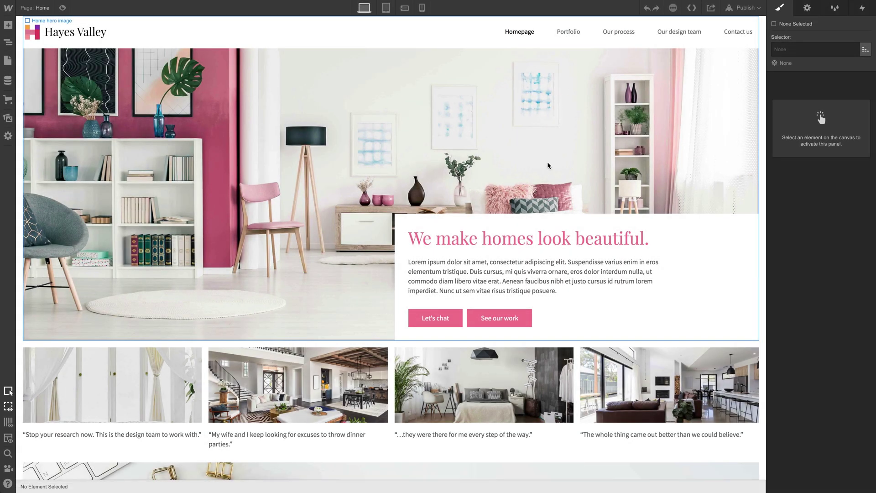
Step: Place a reCAPTCHA element above the Submit button in the Contact form symbol
{"action": "scroll", "coordinate": [547, 161], "scroll_direction": "down", "scroll_amount": 20}
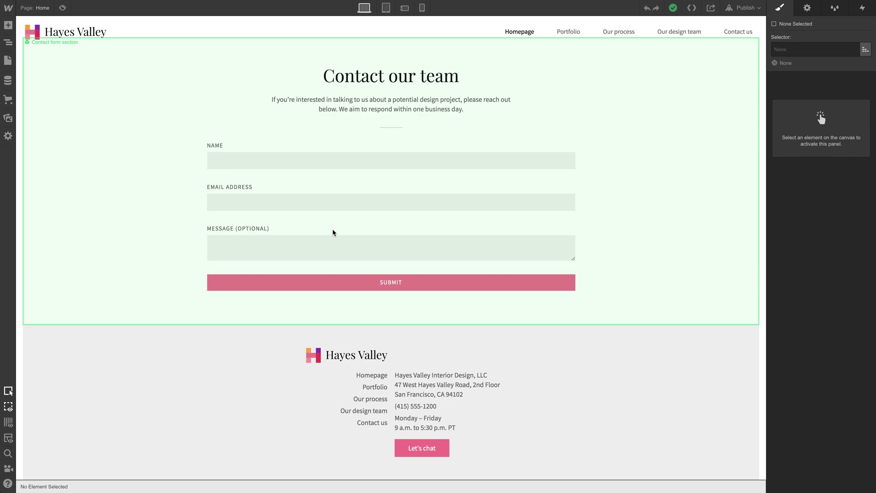
{"action": "double_click", "coordinate": [333, 230]}
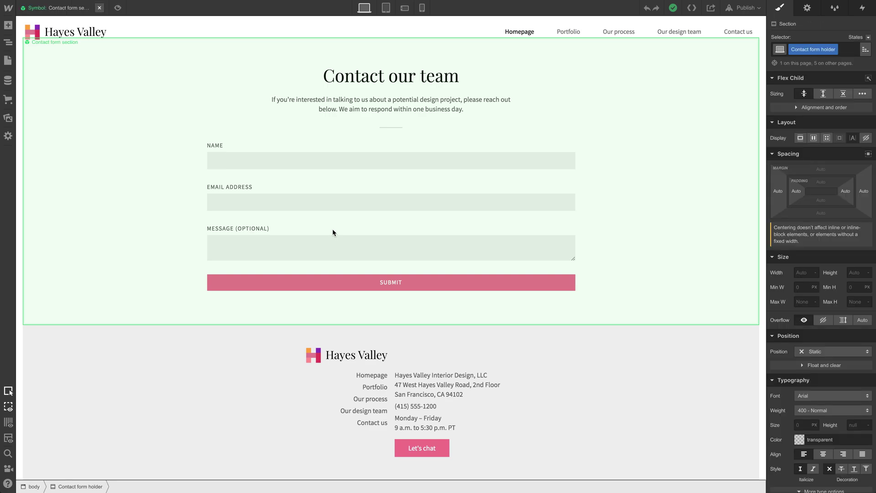
{"action": "left_click", "coordinate": [10, 26]}
{"action": "scroll", "coordinate": [68, 259], "scroll_direction": "down", "scroll_amount": 8}
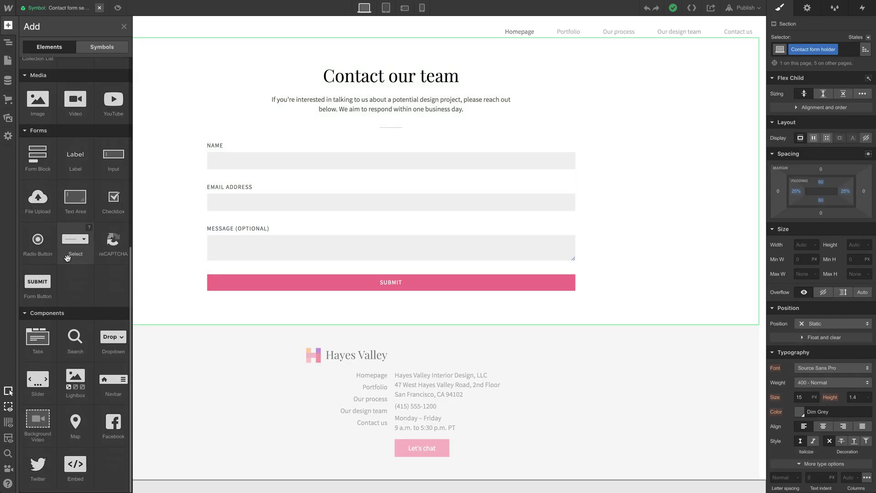
{"action": "left_click_drag", "start_coordinate": [110, 245], "coordinate": [318, 299]}
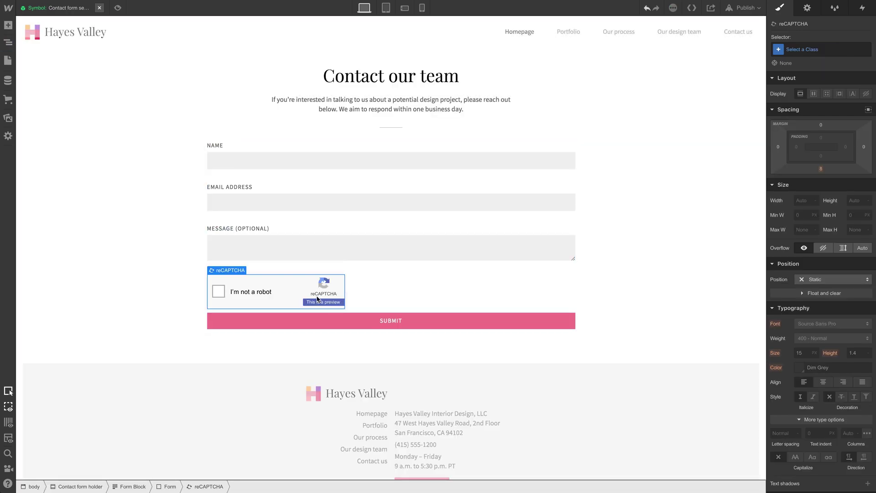
Step: Give the reCAPTCHA a new reCAPTCHA class with a 30 px bottom margin
{"action": "left_click", "coordinate": [802, 50]}
{"action": "type", "text": "reCAPTCHA"}
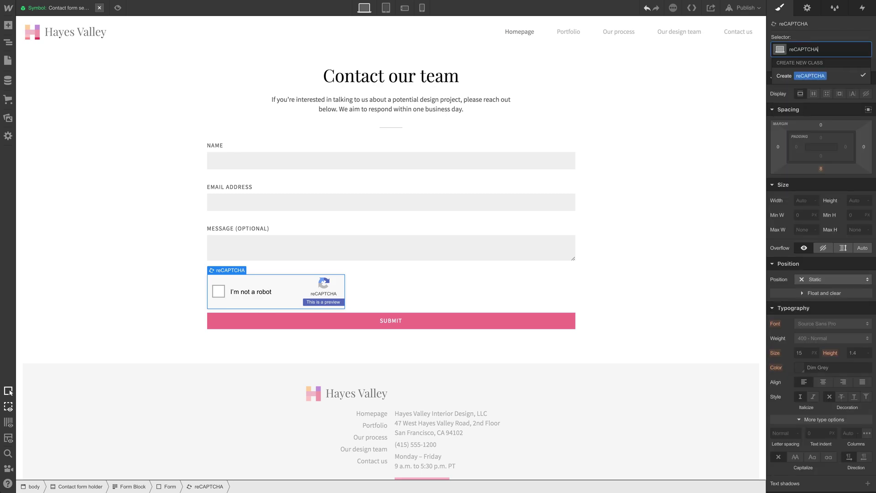
{"action": "key", "text": "Return"}
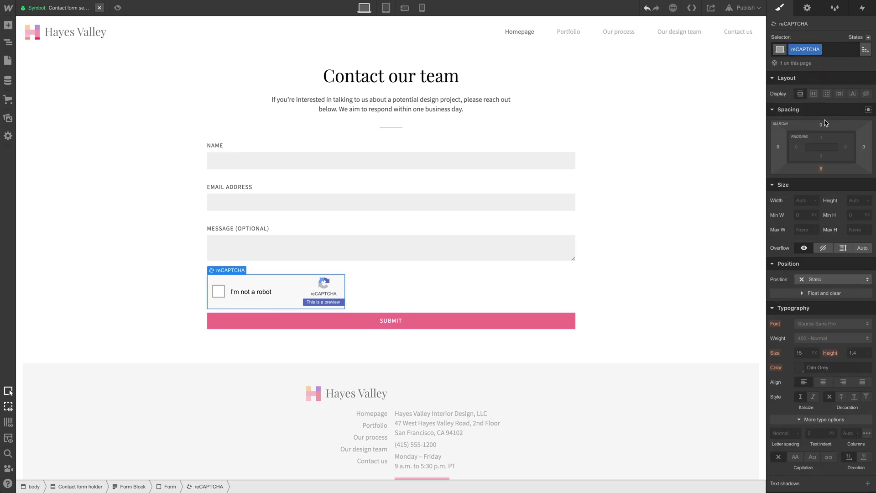
{"action": "left_click", "coordinate": [822, 172]}
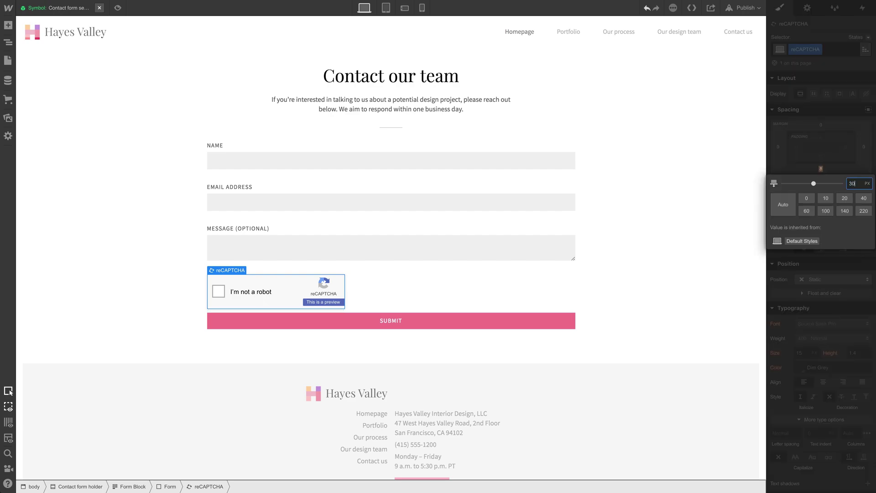
{"action": "key", "text": "Return"}
{"action": "key", "text": "Escape"}
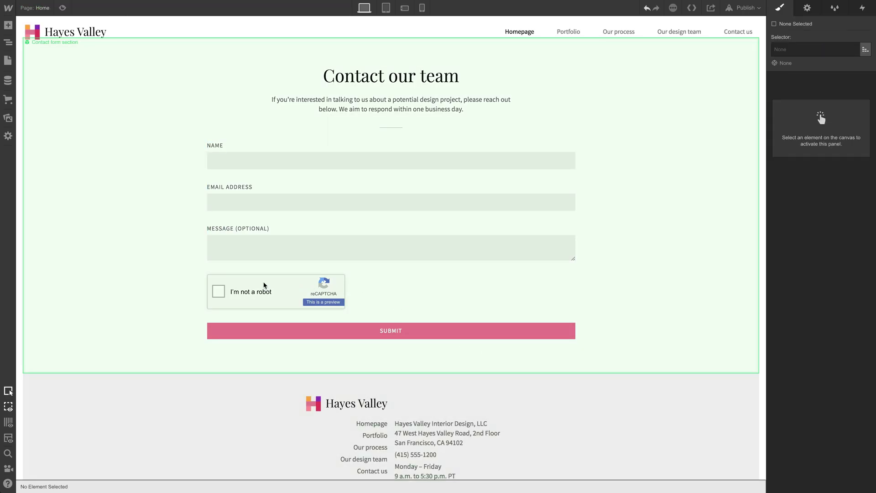
Step: Preview the page, then check it at tablet and phone landscape widths
{"action": "left_click", "coordinate": [63, 8]}
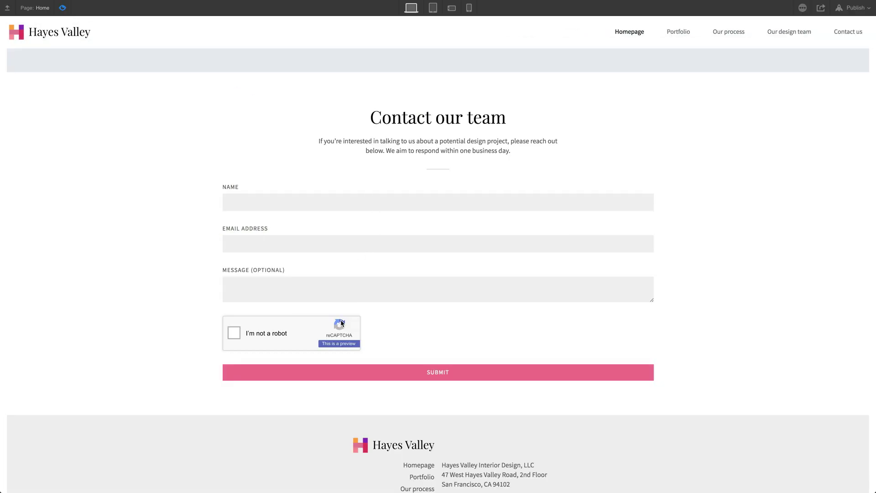
{"action": "scroll", "coordinate": [341, 322], "scroll_direction": "down", "scroll_amount": 2}
{"action": "scroll", "coordinate": [340, 320], "scroll_direction": "up", "scroll_amount": 3}
{"action": "left_click", "coordinate": [62, 8]}
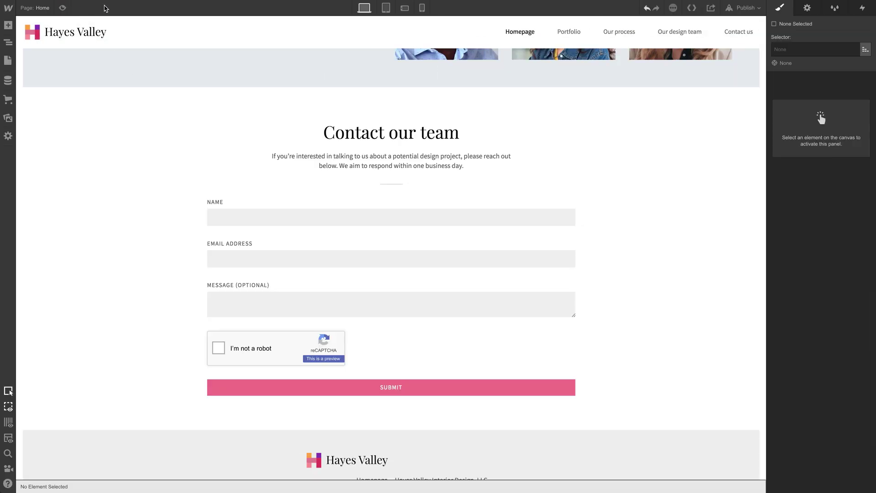
{"action": "left_click", "coordinate": [386, 8]}
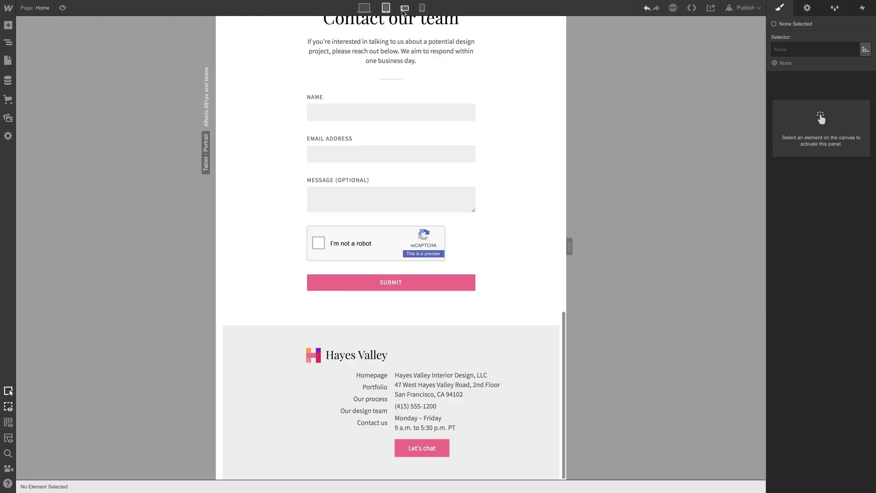
{"action": "left_click", "coordinate": [404, 10]}
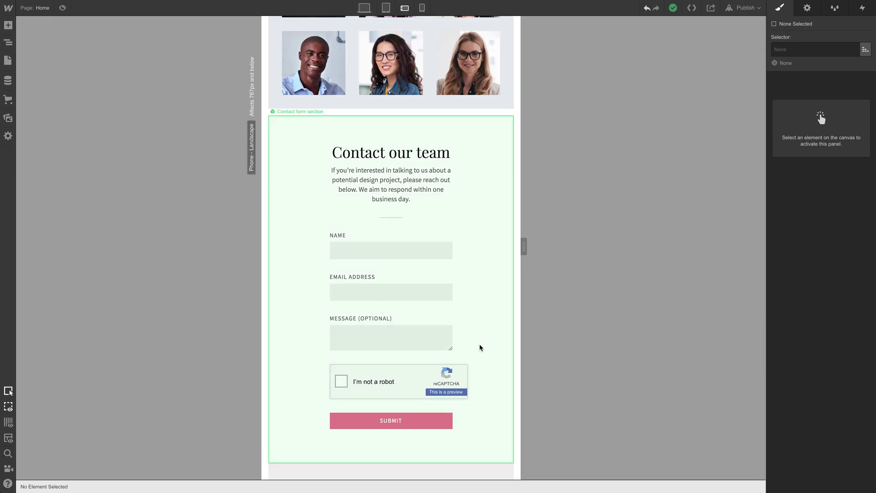
Step: Remove the contact form's side padding on phones
{"action": "double_click", "coordinate": [482, 277]}
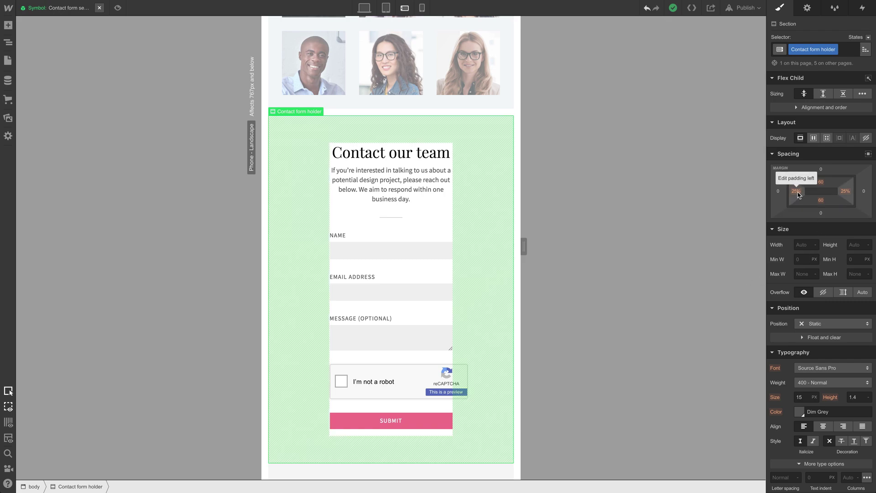
{"action": "left_click_drag", "start_coordinate": [797, 191], "coordinate": [712, 191]}
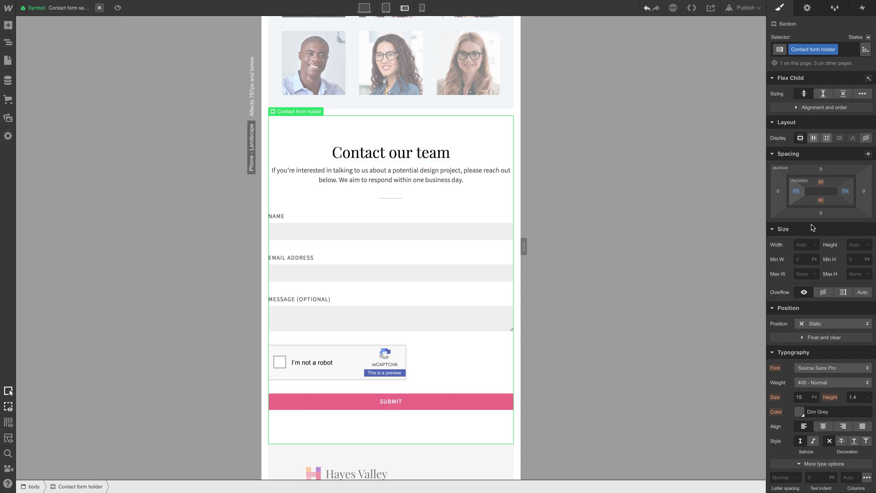
{"action": "mouse_move", "coordinate": [793, 192]}
{"action": "left_mouse_down"}
{"action": "mouse_move", "coordinate": [808, 192]}
{"action": "mouse_move", "coordinate": [788, 191]}
{"action": "left_mouse_up"}
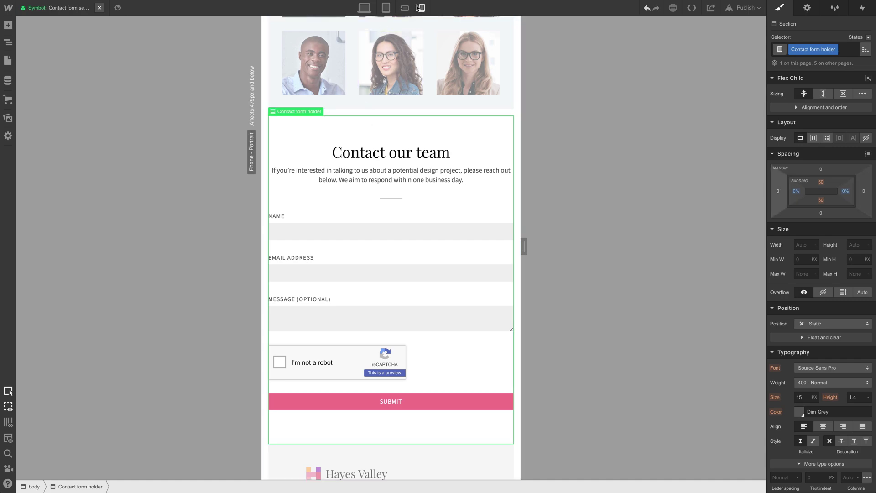
Step: Set the Form element's Overflow to Hidden and test it at 306px width
{"action": "scroll", "coordinate": [435, 271], "scroll_direction": "down", "scroll_amount": 5}
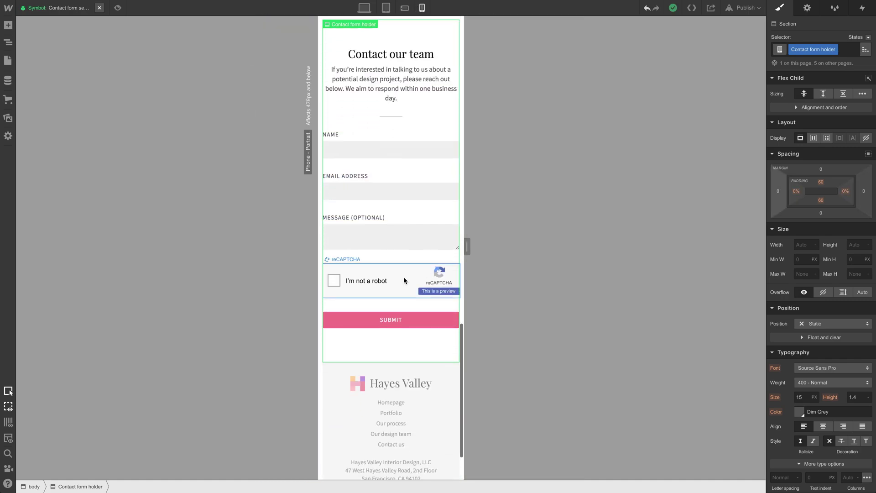
{"action": "left_click", "coordinate": [404, 276]}
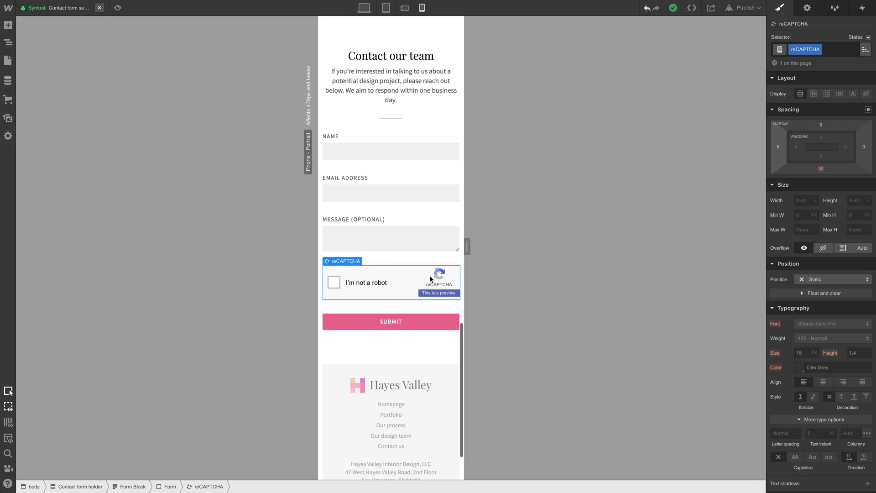
{"action": "scroll", "coordinate": [422, 261], "scroll_direction": "down", "scroll_amount": 1}
{"action": "left_click", "coordinate": [421, 250]}
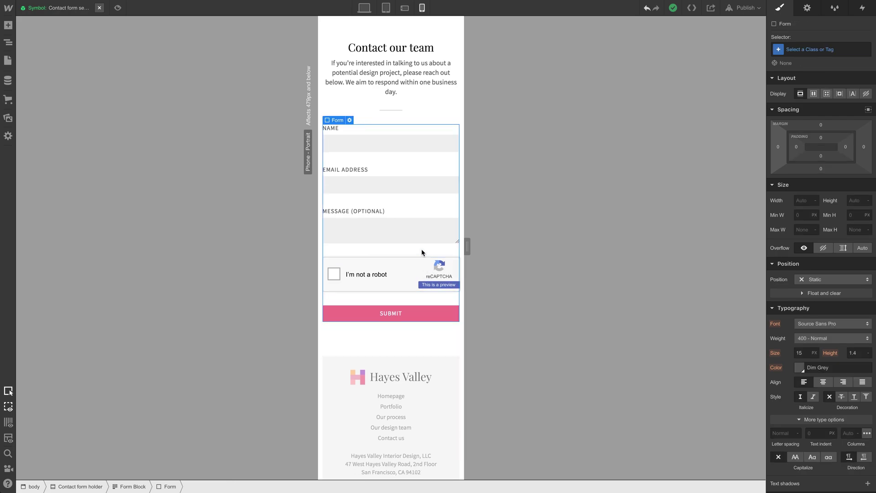
{"action": "left_click", "coordinate": [825, 250]}
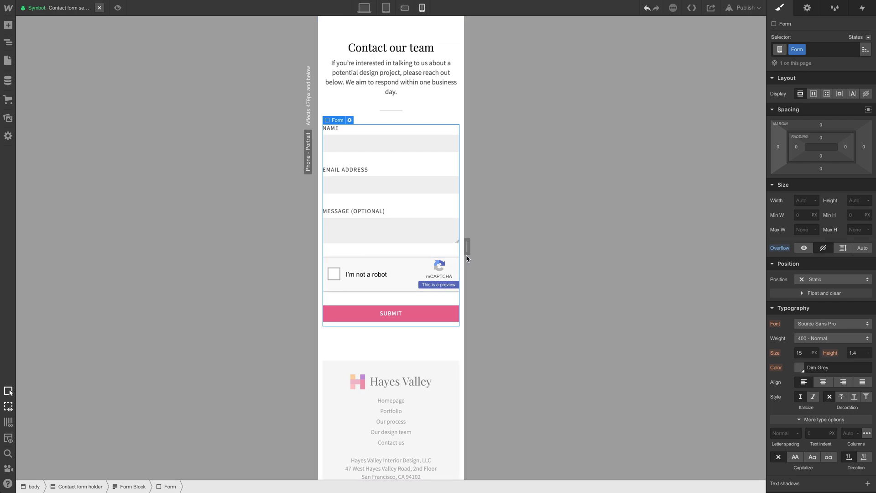
{"action": "left_click_drag", "start_coordinate": [466, 250], "coordinate": [462, 252]}
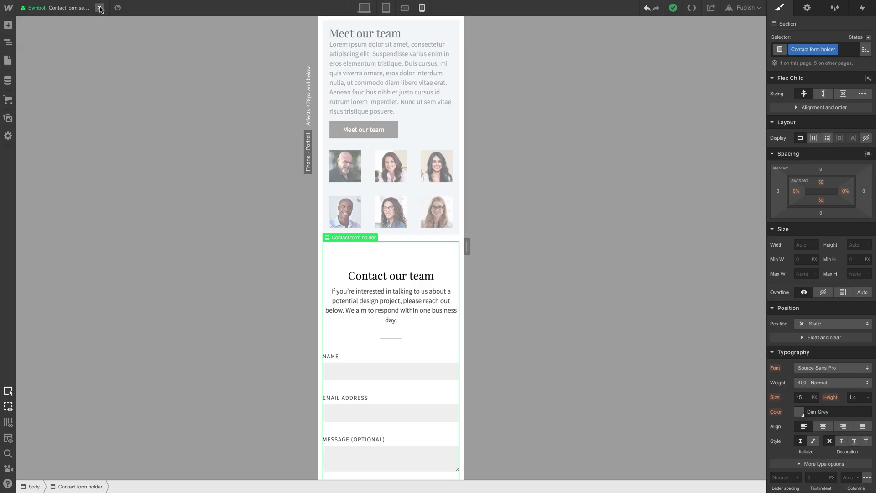
Step: Return to the Home page at Desktop width and inspect the hero image and testimonial card grid
{"action": "left_click", "coordinate": [100, 8]}
{"action": "key", "text": "shift+1"}
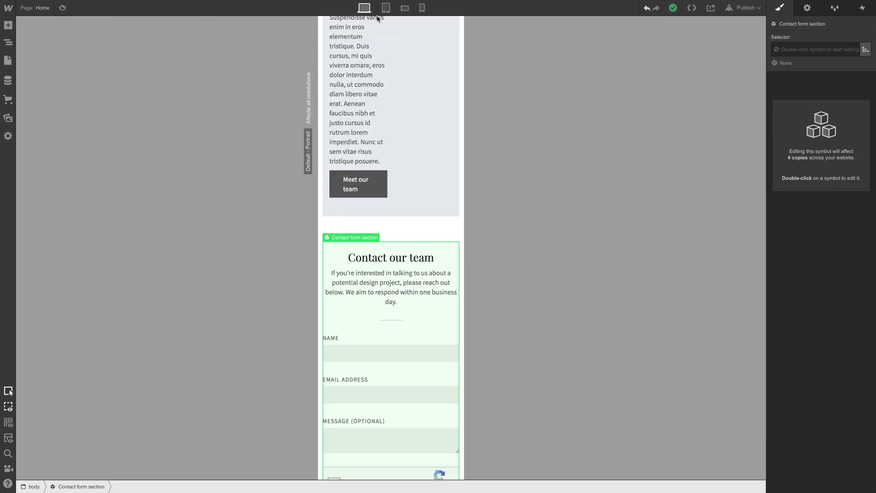
{"action": "scroll", "coordinate": [195, 93], "scroll_direction": "up", "scroll_amount": 15}
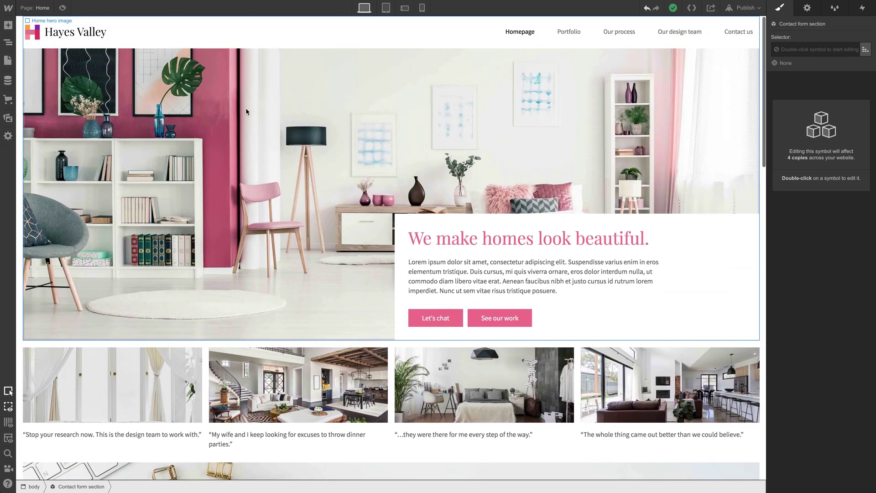
{"action": "left_click", "coordinate": [248, 108]}
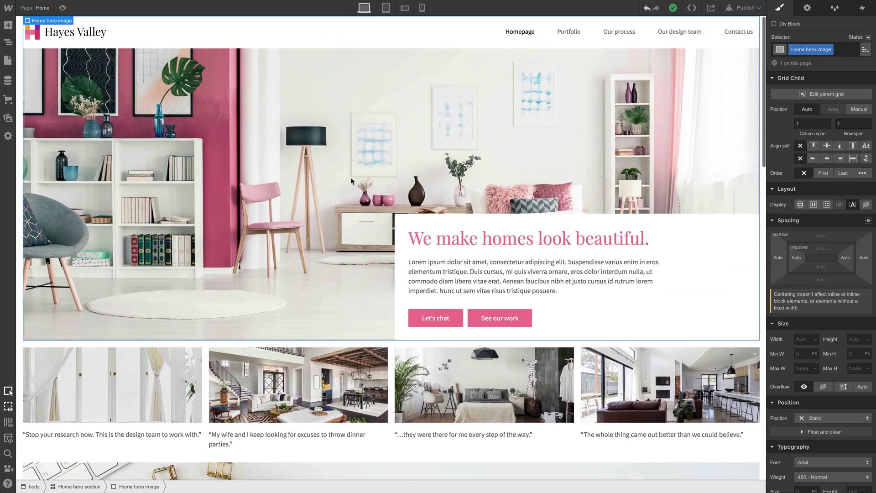
{"action": "left_click", "coordinate": [207, 350]}
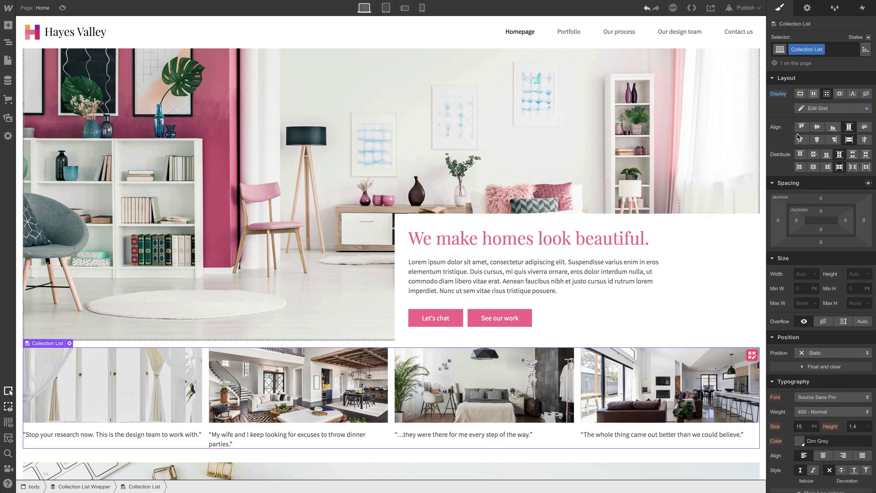
{"action": "left_click", "coordinate": [816, 110]}
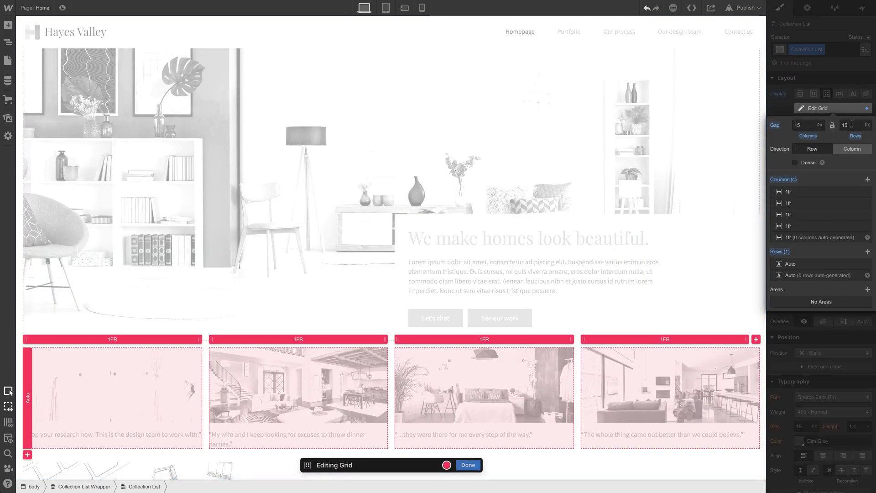
{"action": "left_click", "coordinate": [469, 465]}
Step: Set the Home hero section's minimum height to 75 VH
{"action": "left_click", "coordinate": [227, 258]}
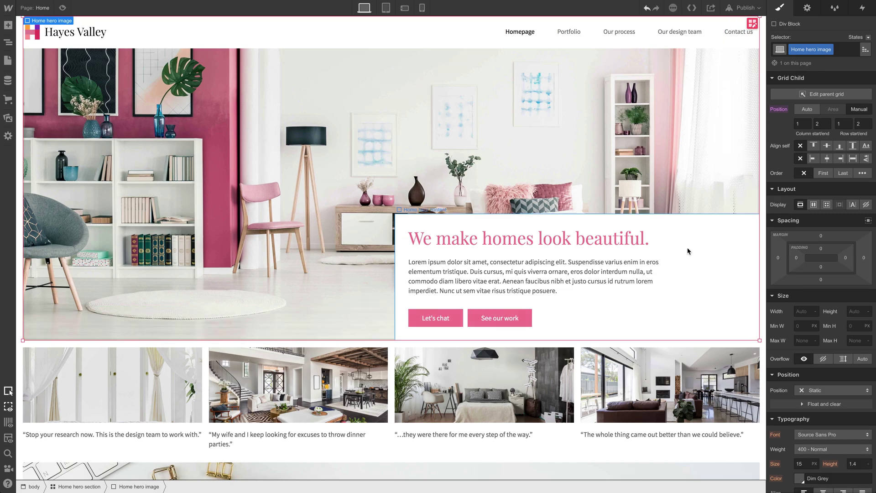
{"action": "left_click", "coordinate": [83, 486]}
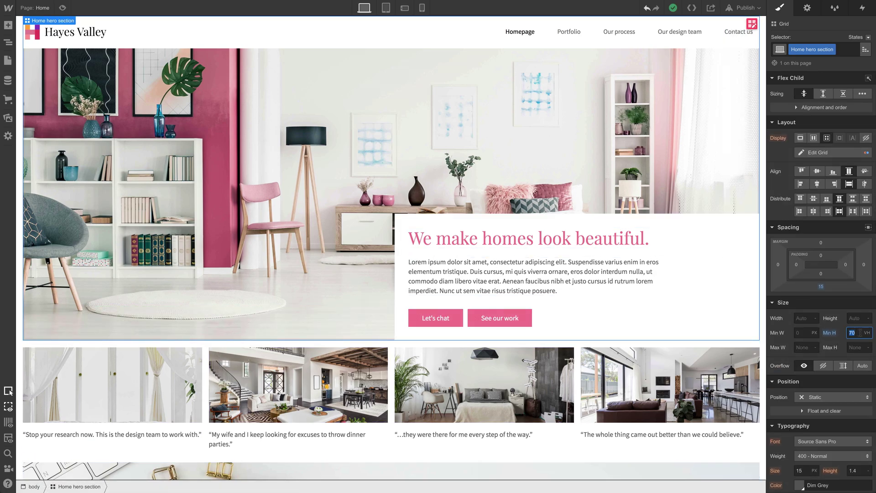
{"action": "type", "text": "30"}
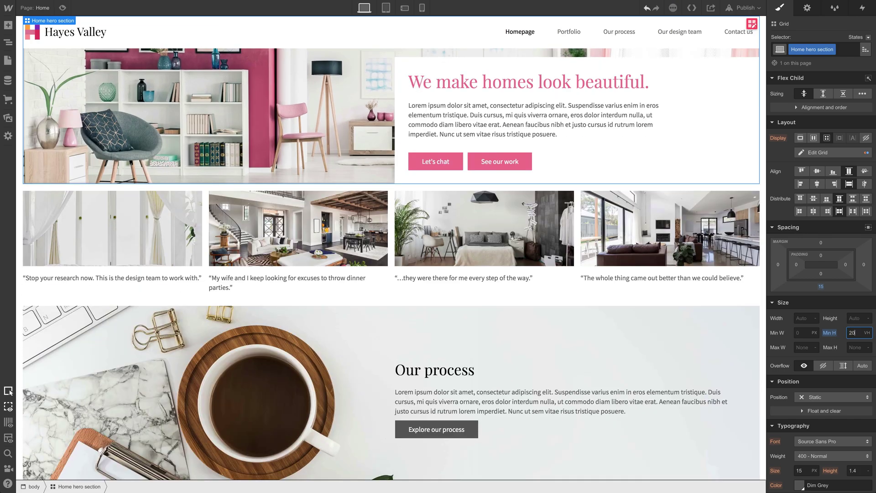
{"action": "key", "text": "shift+Up"}
{"action": "key", "text": "shift+Up"}
{"action": "key", "text": "shift+Up"}
{"action": "key", "text": "shift+Up"}
{"action": "key", "text": "shift+Up"}
{"action": "key", "text": "shift+Up"}
{"action": "key", "text": "shift+Up"}
{"action": "key", "text": "shift+Up"}
{"action": "key", "text": "shift+Up"}
{"action": "key", "text": "shift+Down"}
{"action": "key", "text": "shift+Down"}
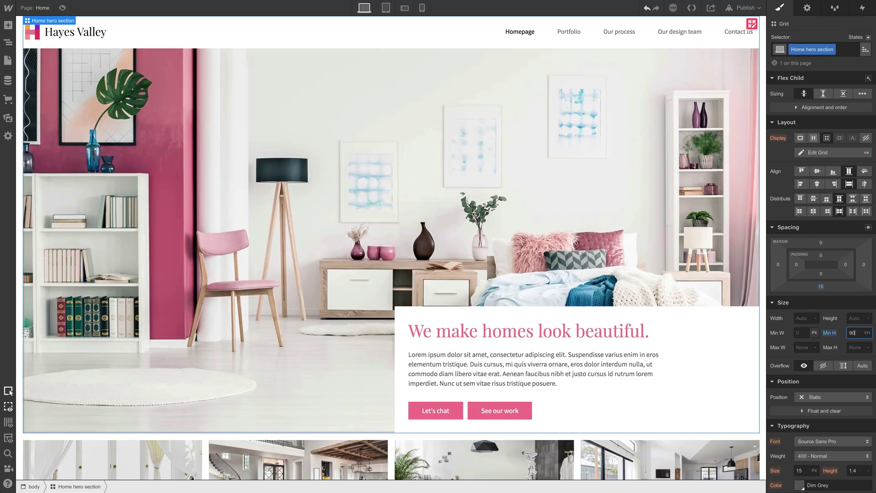
{"action": "key", "text": "shift+Down"}
{"action": "key", "text": "shift+Down"}
{"action": "key", "text": "shift+Down"}
{"action": "key", "text": "shift+Up"}
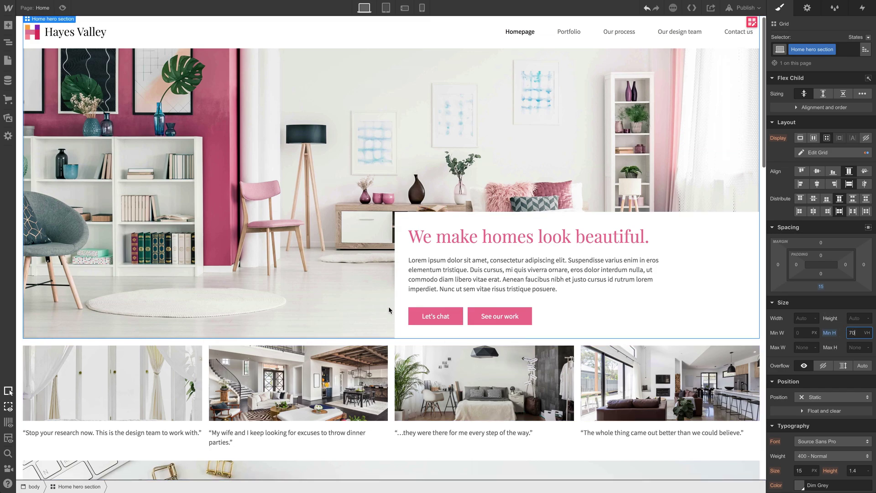
{"action": "key", "text": "BackSpace"}
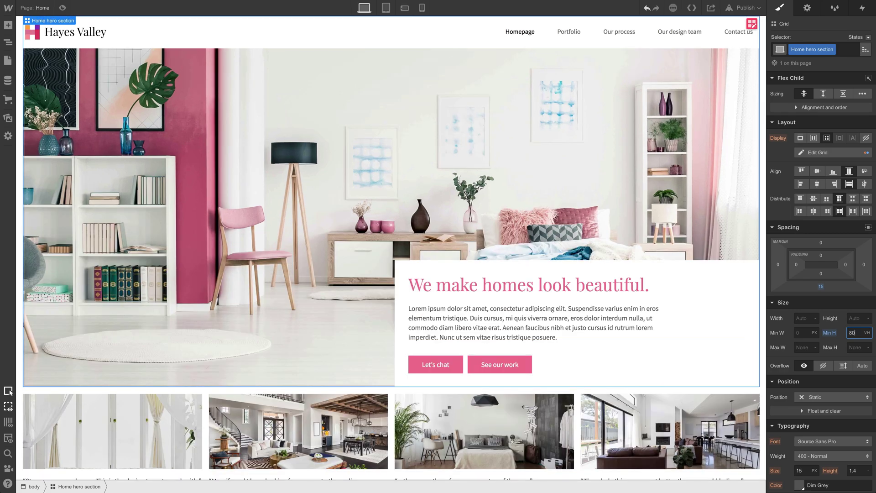
{"action": "type", "text": "5"}
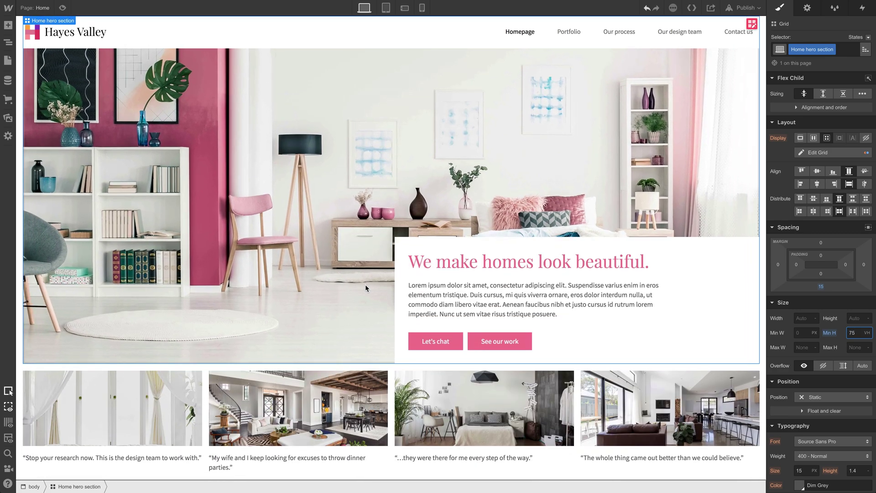
Step: Set the testimonial cards Collection List Wrapper's bottom margin to 60 px
{"action": "scroll", "coordinate": [366, 288], "scroll_direction": "down", "scroll_amount": 5}
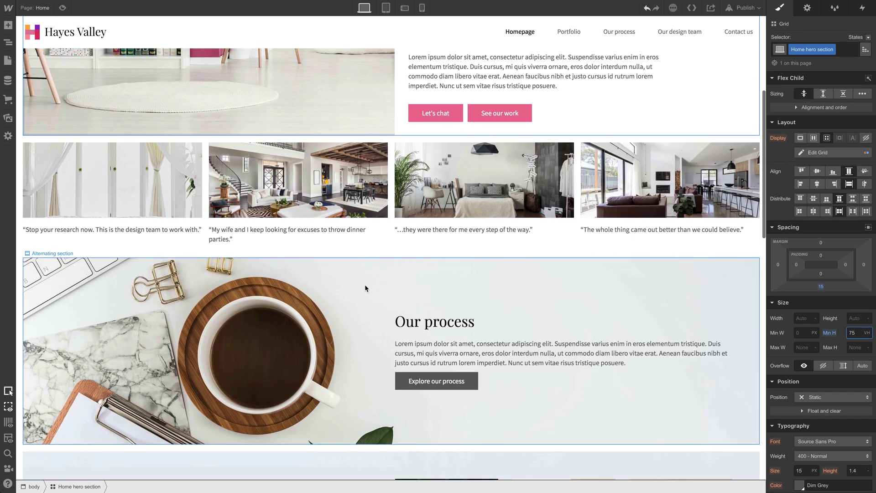
{"action": "scroll", "coordinate": [365, 284], "scroll_direction": "down", "scroll_amount": 1}
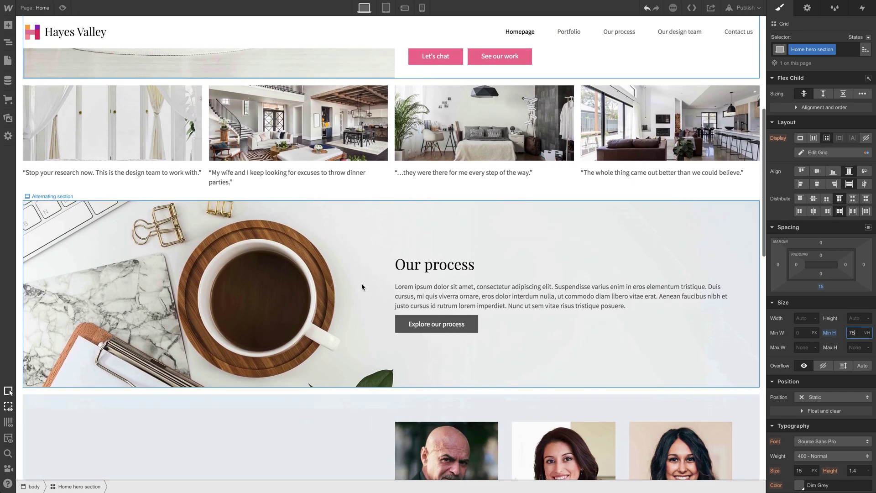
{"action": "left_click", "coordinate": [173, 182]}
{"action": "left_click", "coordinate": [87, 485]}
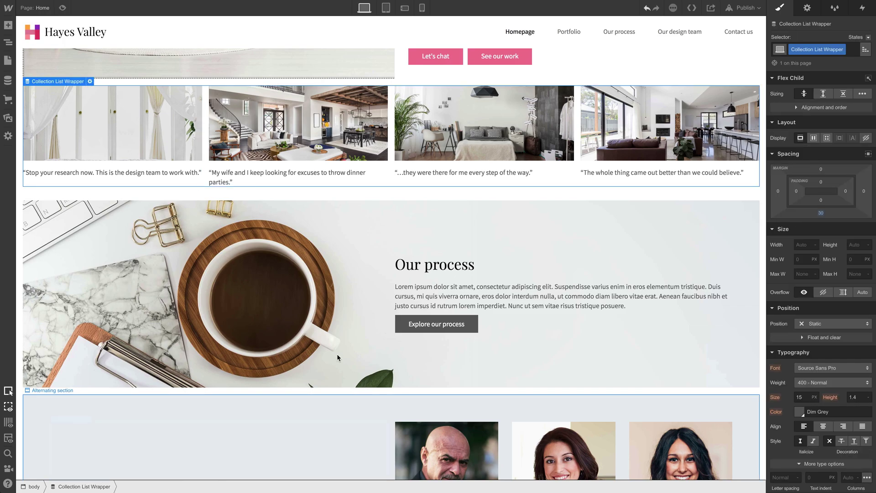
{"action": "left_click", "coordinate": [821, 213]}
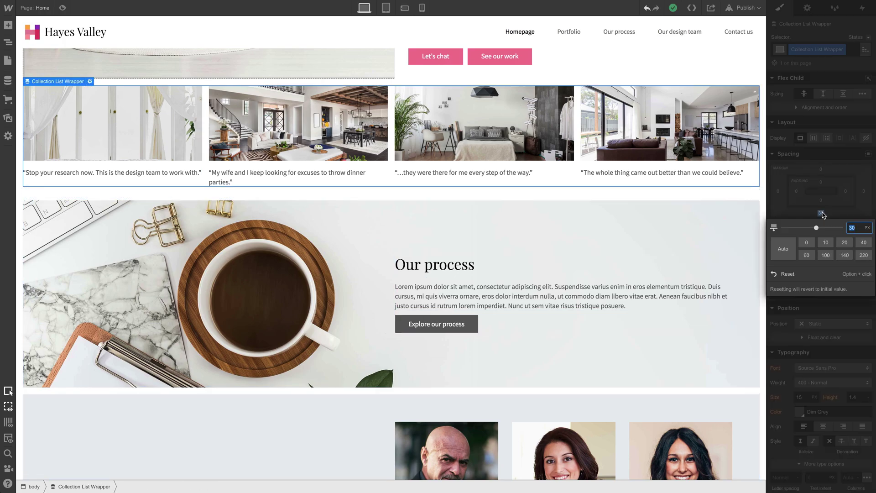
{"action": "type", "text": "60"}
{"action": "key", "text": "Return"}
Step: Clear the selection and select the Our process section
{"action": "scroll", "coordinate": [452, 251], "scroll_direction": "up", "scroll_amount": 5}
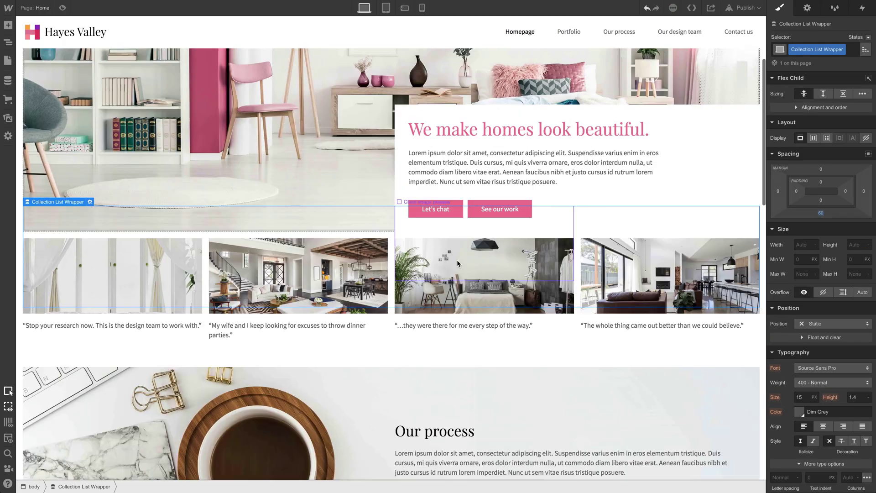
{"action": "scroll", "coordinate": [463, 251], "scroll_direction": "down", "scroll_amount": 2}
{"action": "key", "text": "Escape"}
{"action": "scroll", "coordinate": [686, 385], "scroll_direction": "down", "scroll_amount": 3}
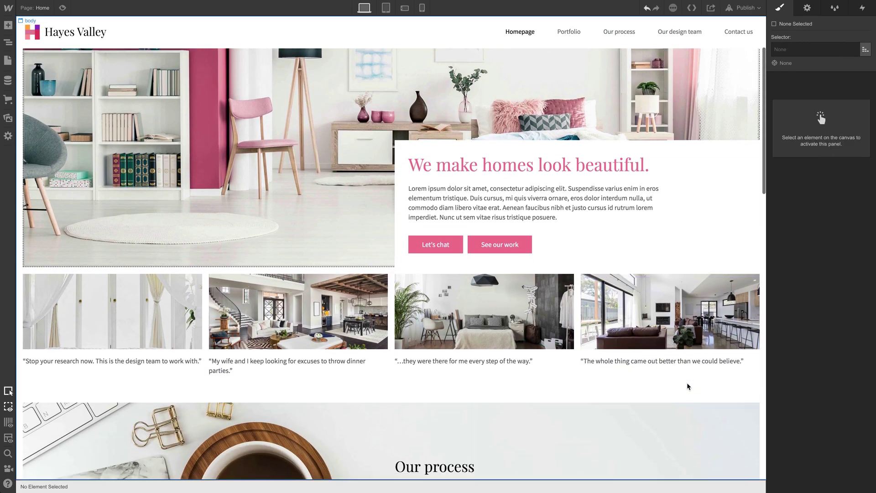
{"action": "scroll", "coordinate": [689, 385], "scroll_direction": "down", "scroll_amount": 5}
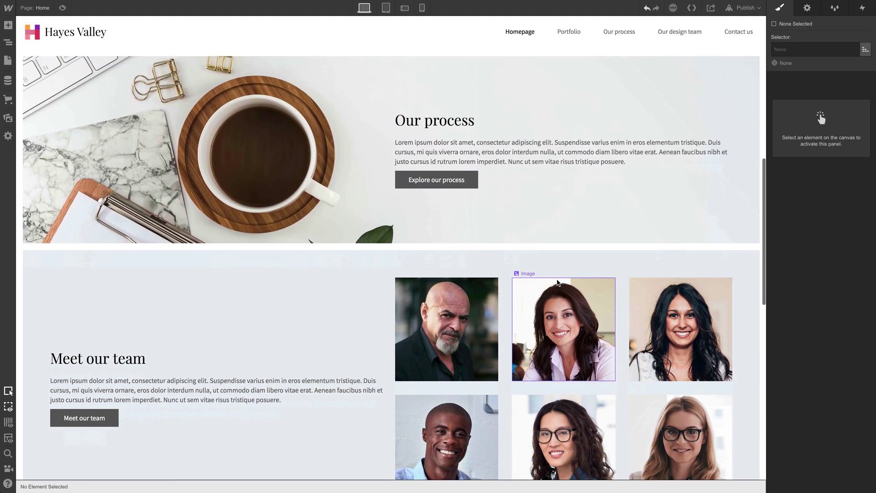
{"action": "left_click", "coordinate": [491, 222]}
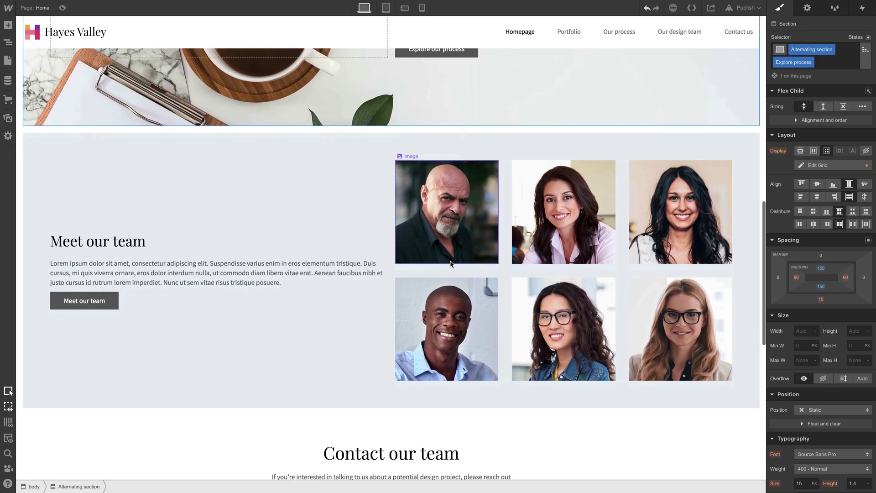
Step: Turn on Limit items for the team list wrapper, entering 3
{"action": "left_click", "coordinate": [450, 264]}
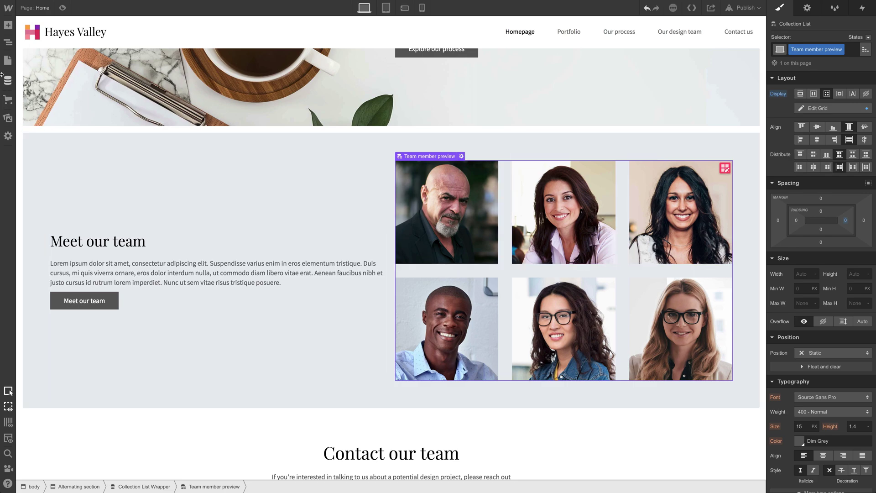
{"action": "left_click", "coordinate": [8, 44]}
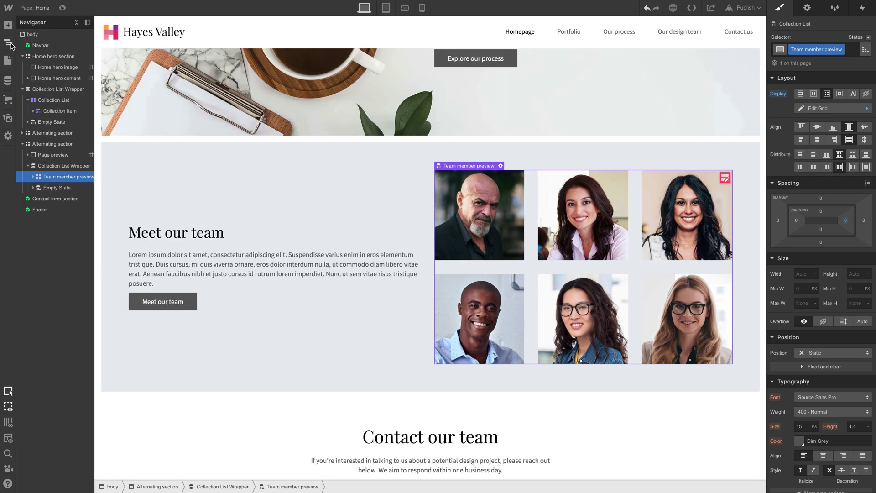
{"action": "left_click", "coordinate": [55, 167]}
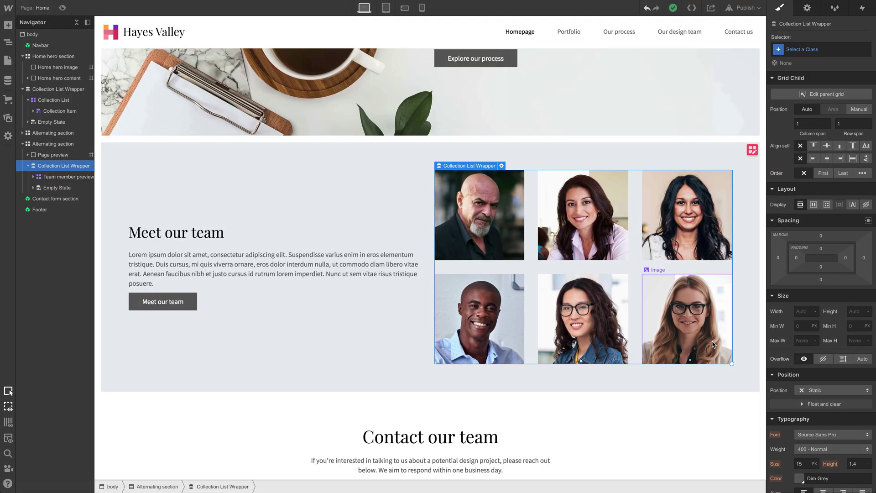
{"action": "left_click", "coordinate": [807, 8]}
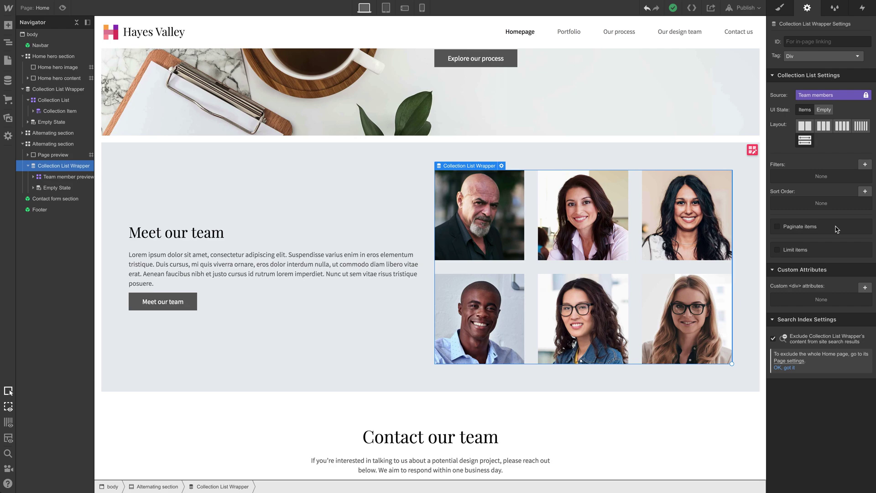
{"action": "left_click", "coordinate": [797, 251]}
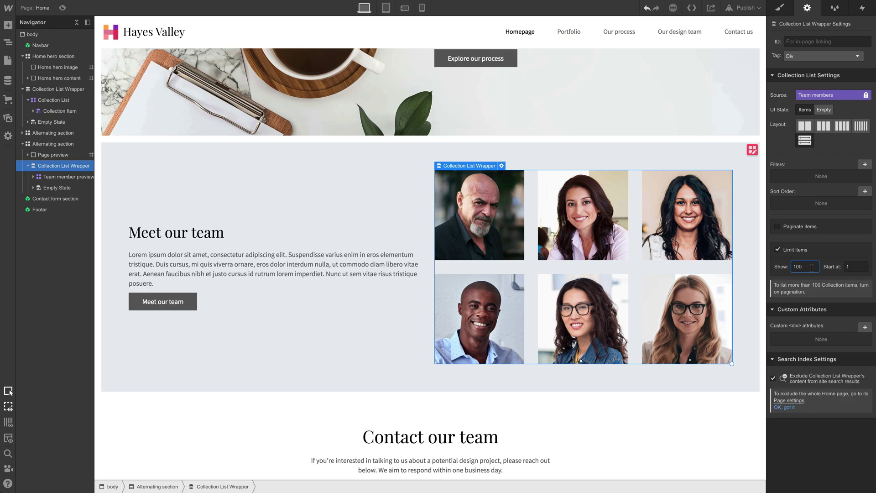
{"action": "type", "text": "3"}
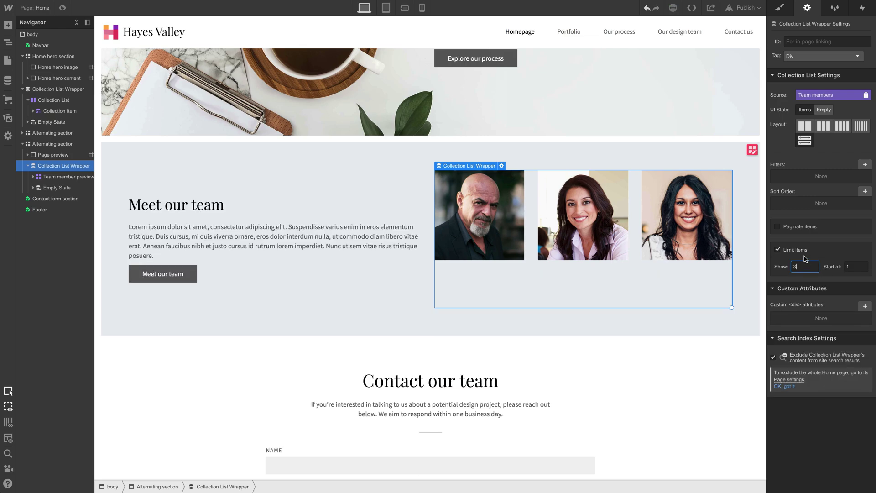
Step: Delete the empty second Auto row from the team list's grid
{"action": "left_click", "coordinate": [539, 273]}
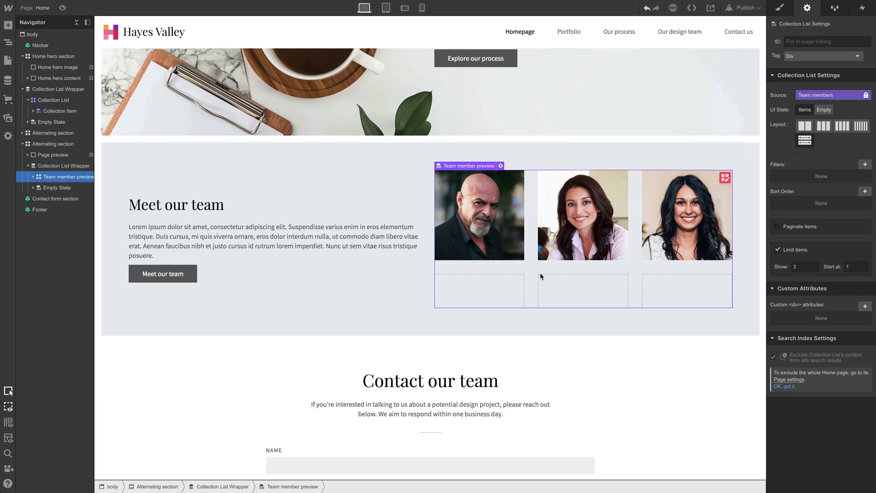
{"action": "left_click", "coordinate": [725, 178]}
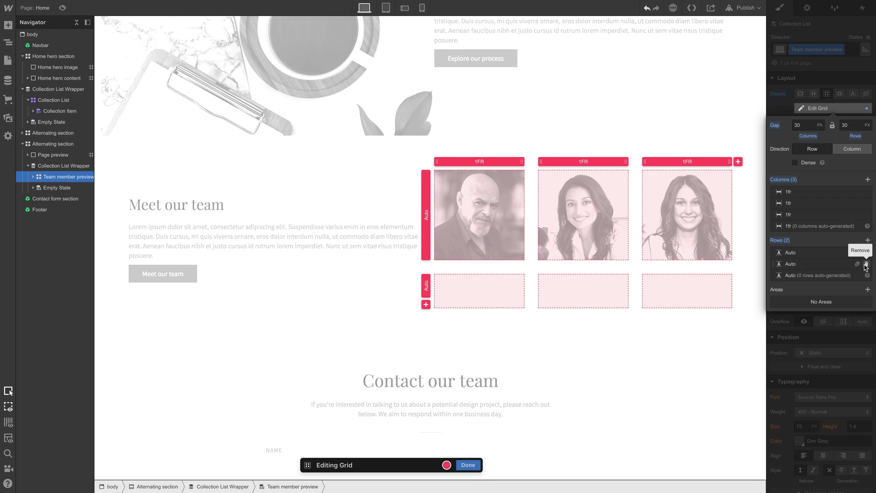
{"action": "left_click", "coordinate": [867, 264]}
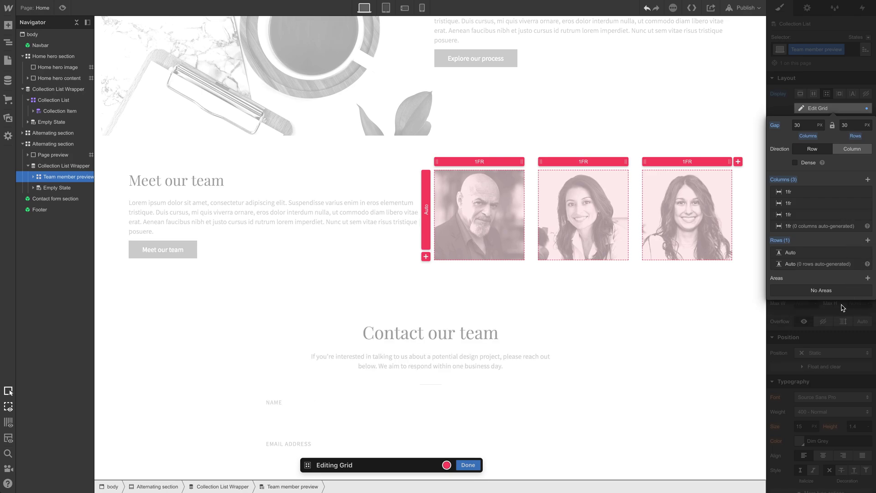
{"action": "left_click", "coordinate": [467, 466]}
Step: Reopen Collection List Settings and clear the Show count for a new value
{"action": "left_click", "coordinate": [807, 7]}
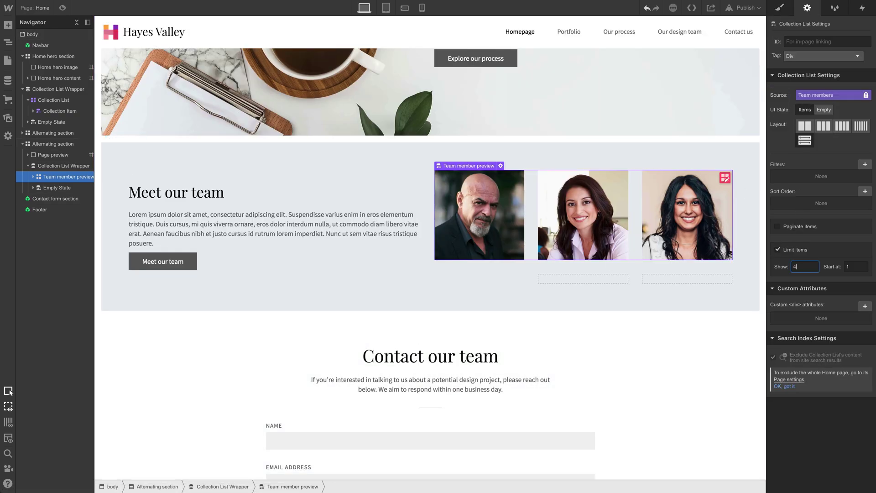
{"action": "type", "text": "4"}
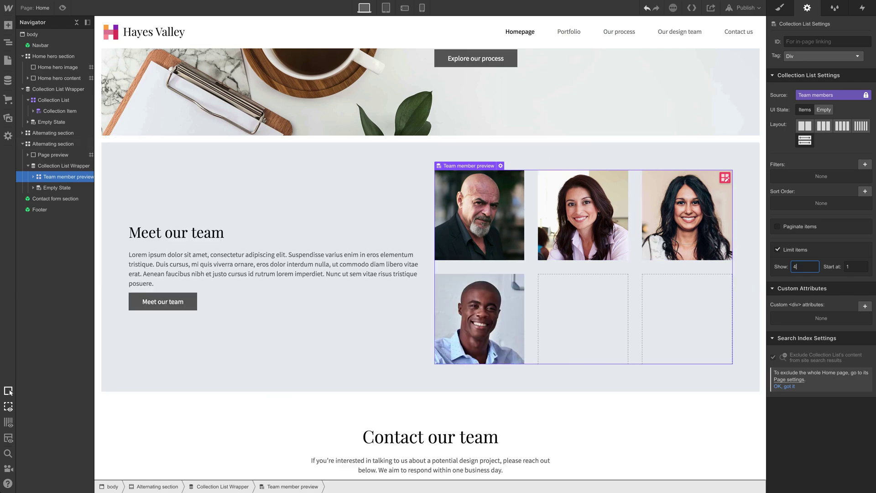
{"action": "key", "text": "BackSpace"}
{"action": "type", "text": "3"}
{"action": "key", "text": "BackSpace"}
{"action": "type", "text": "4"}
{"action": "key", "text": "BackSpace"}
{"action": "type", "text": "5"}
{"action": "key", "text": "BackSpace"}
Step: Set the team list to show 6 items and review the Meet our team section
{"action": "type", "text": "6"}
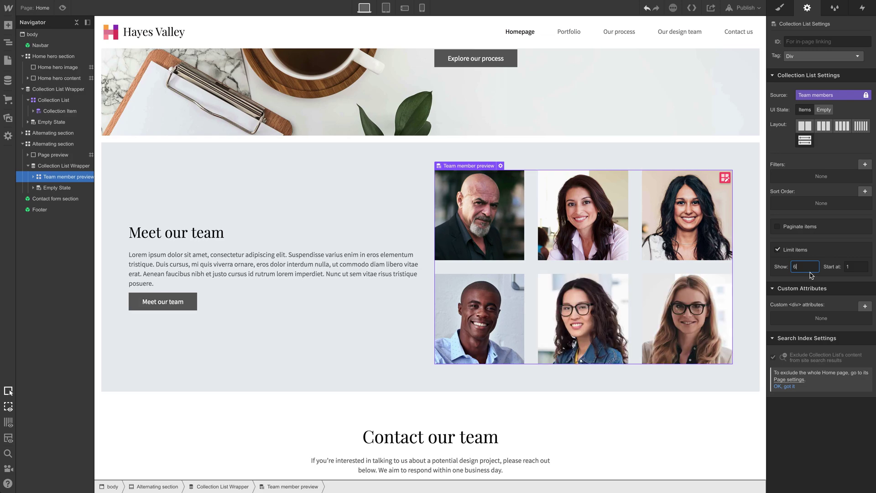
{"action": "left_click", "coordinate": [747, 245]}
{"action": "scroll", "coordinate": [661, 287], "scroll_direction": "down", "scroll_amount": 8}
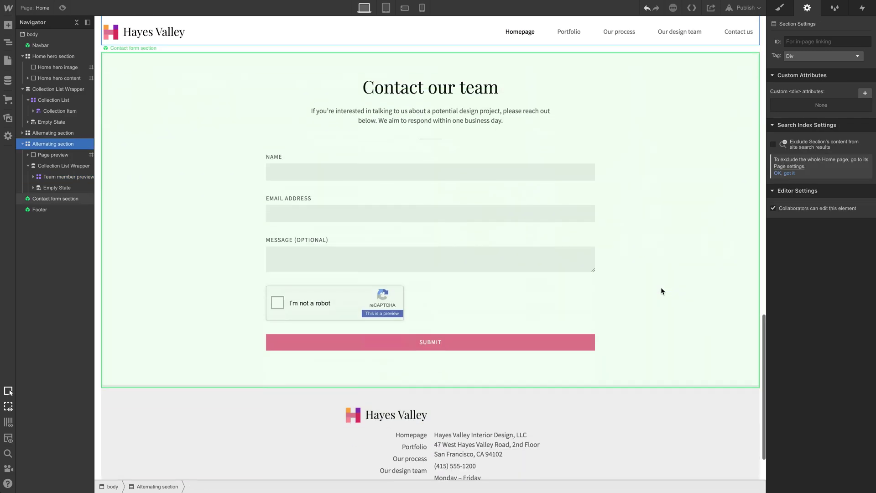
{"action": "scroll", "coordinate": [661, 290], "scroll_direction": "down", "scroll_amount": 2}
{"action": "scroll", "coordinate": [640, 366], "scroll_direction": "up", "scroll_amount": 20}
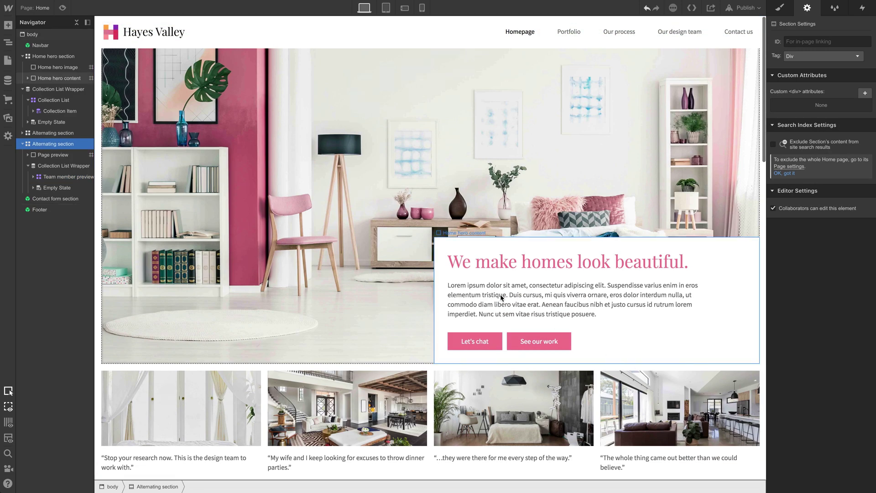
Step: Switch the canvas to Tablet, then Phone Landscape breakpoint
{"action": "left_click", "coordinate": [386, 7]}
{"action": "scroll", "coordinate": [408, 98], "scroll_direction": "down", "scroll_amount": 15}
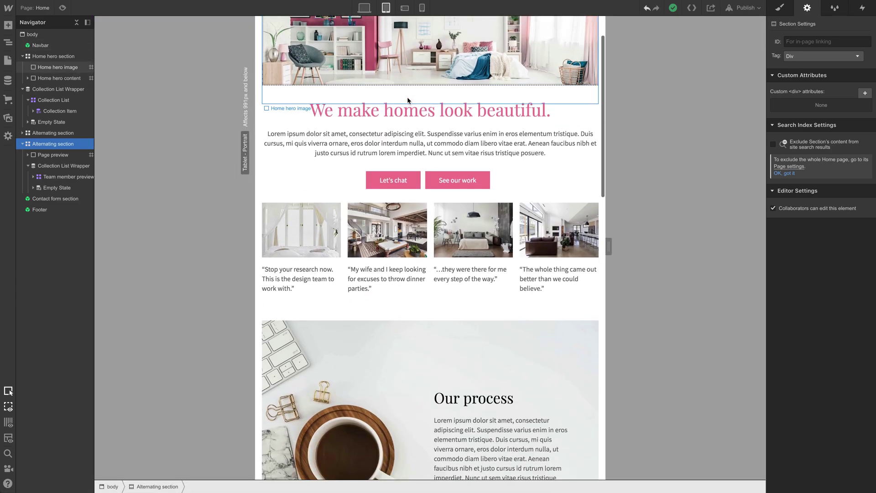
{"action": "scroll", "coordinate": [408, 100], "scroll_direction": "up", "scroll_amount": 8}
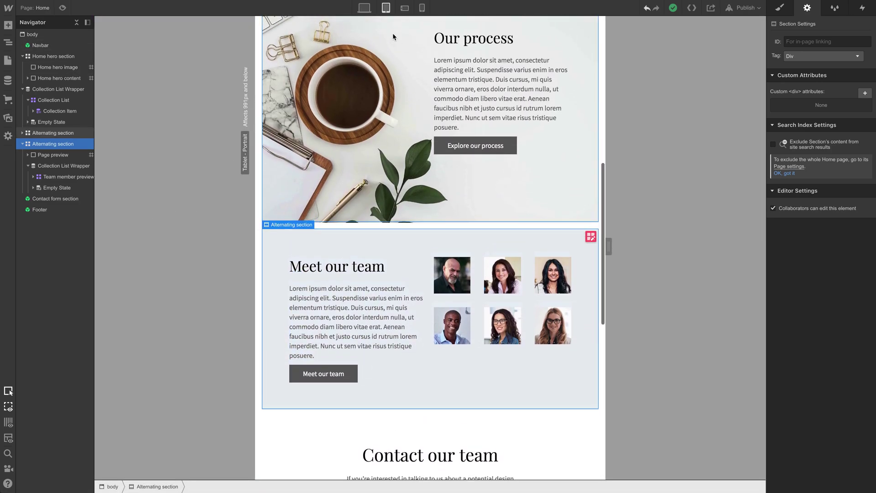
{"action": "left_click", "coordinate": [404, 8]}
{"action": "scroll", "coordinate": [405, 122], "scroll_direction": "up", "scroll_amount": 3}
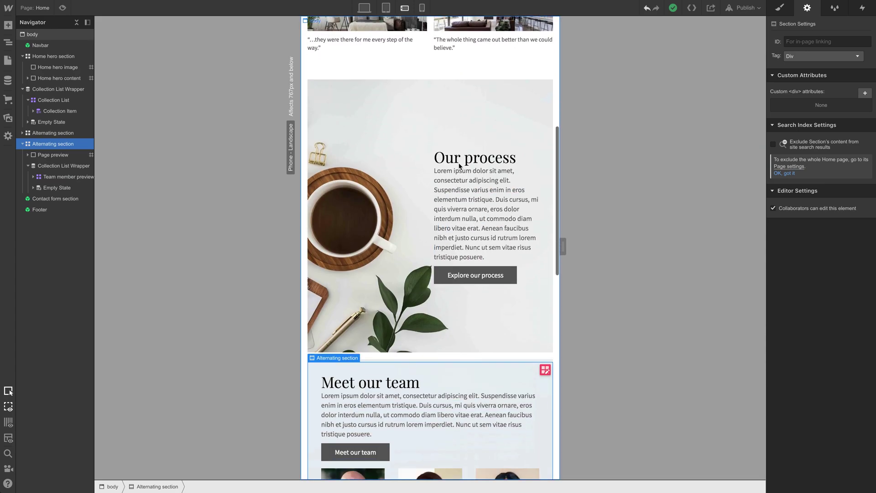
Step: Set the Our process text block's Grid Child position to Auto
{"action": "left_click", "coordinate": [434, 104]}
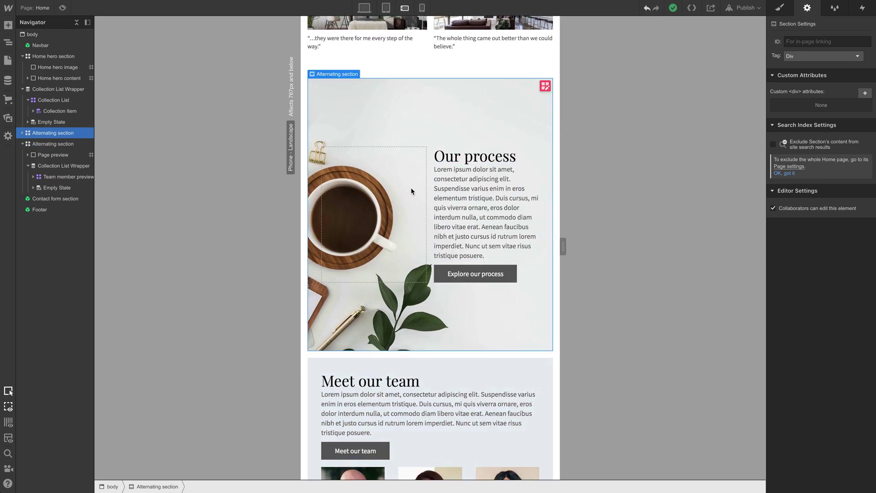
{"action": "left_click", "coordinate": [529, 161]}
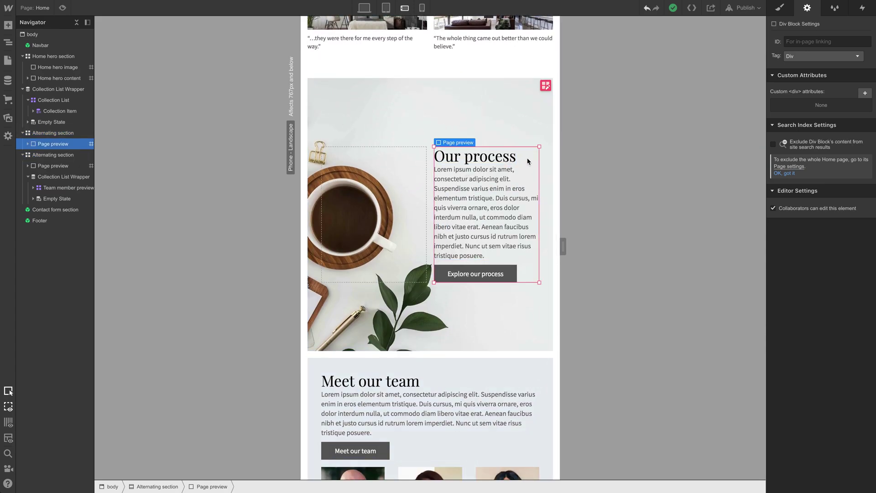
{"action": "left_click", "coordinate": [778, 8]}
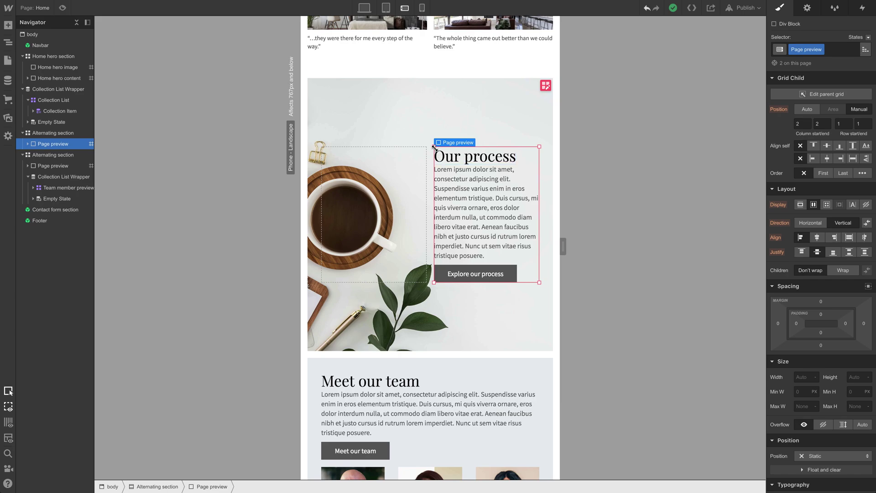
{"action": "left_click", "coordinate": [807, 109]}
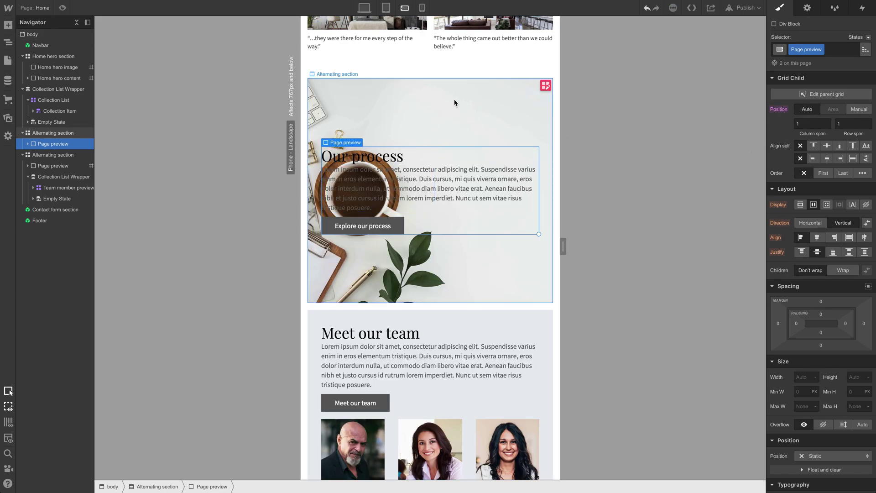
Step: Reduce the Our process section's top and bottom padding to 60
{"action": "left_click", "coordinate": [461, 103]}
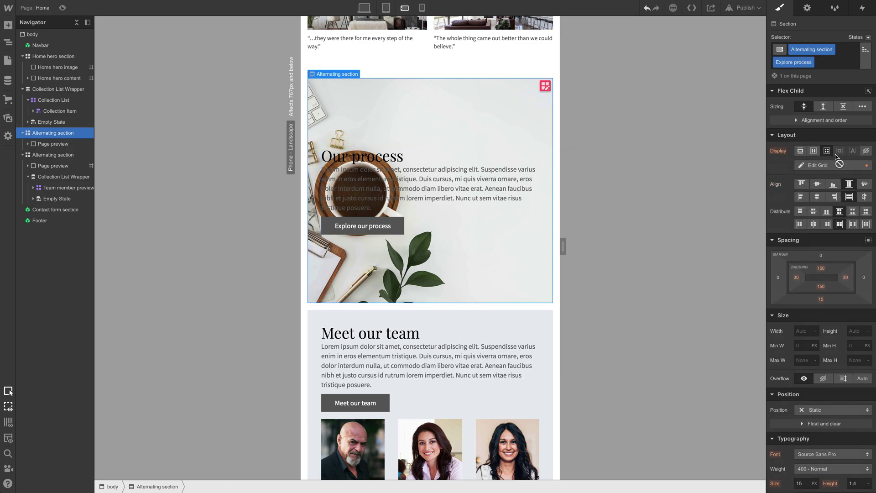
{"action": "left_click_drag", "start_coordinate": [821, 269], "coordinate": [822, 144]}
{"action": "scroll", "coordinate": [446, 141], "scroll_direction": "up", "scroll_amount": 1}
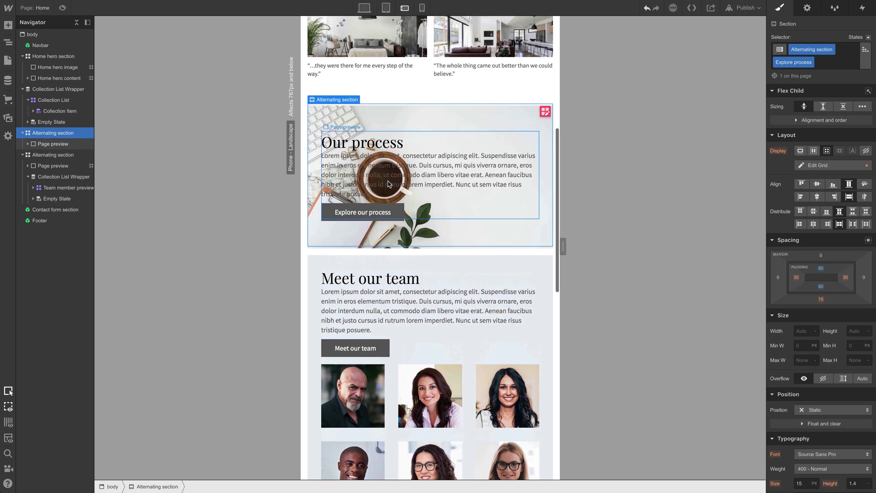
{"action": "scroll", "coordinate": [792, 380], "scroll_direction": "down", "scroll_amount": 8}
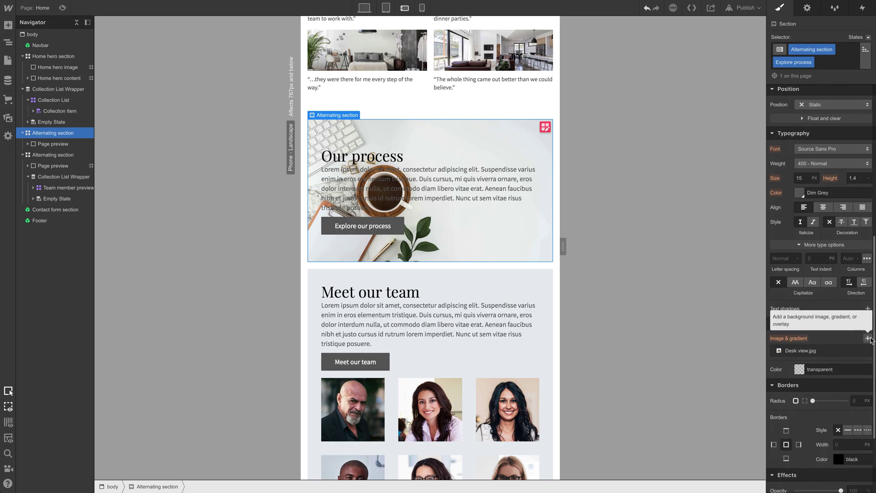
Step: Add a #e9edf0 colour background overlay at 91% alpha to the section
{"action": "left_click", "coordinate": [871, 339]}
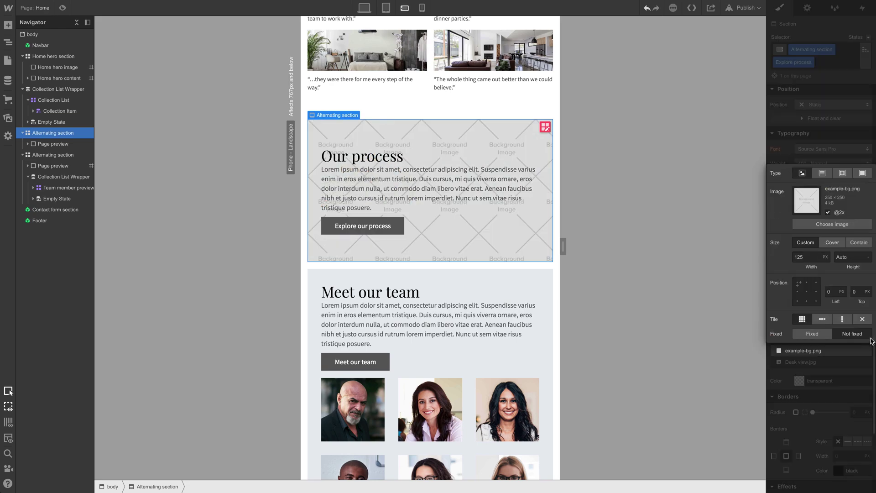
{"action": "left_click", "coordinate": [863, 173]}
{"action": "left_click", "coordinate": [798, 386]}
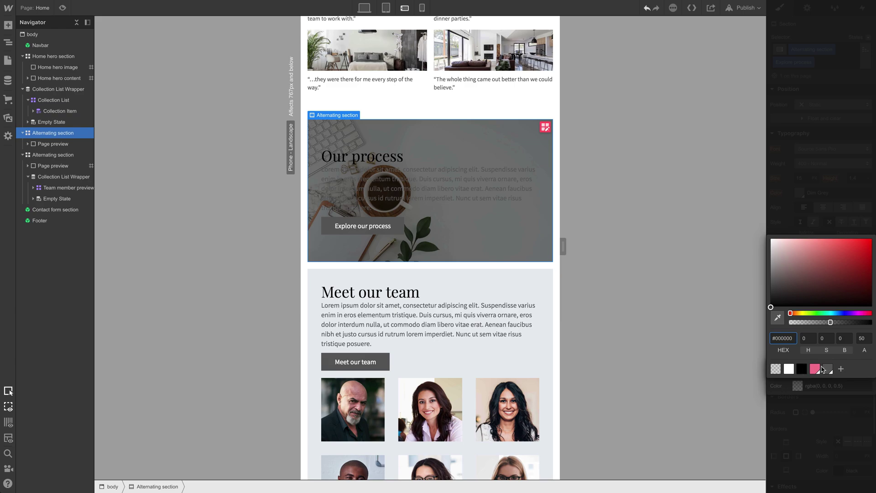
{"action": "left_click", "coordinate": [776, 318]}
{"action": "left_click", "coordinate": [475, 356]}
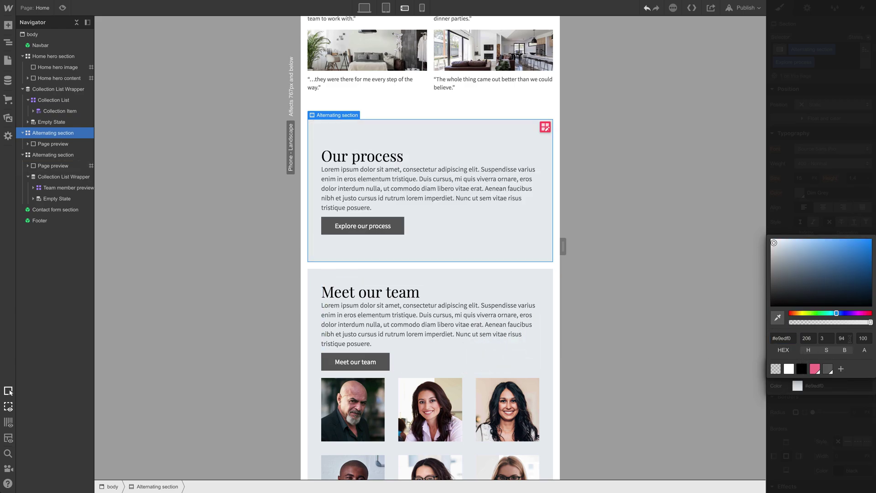
{"action": "left_click", "coordinate": [862, 322]}
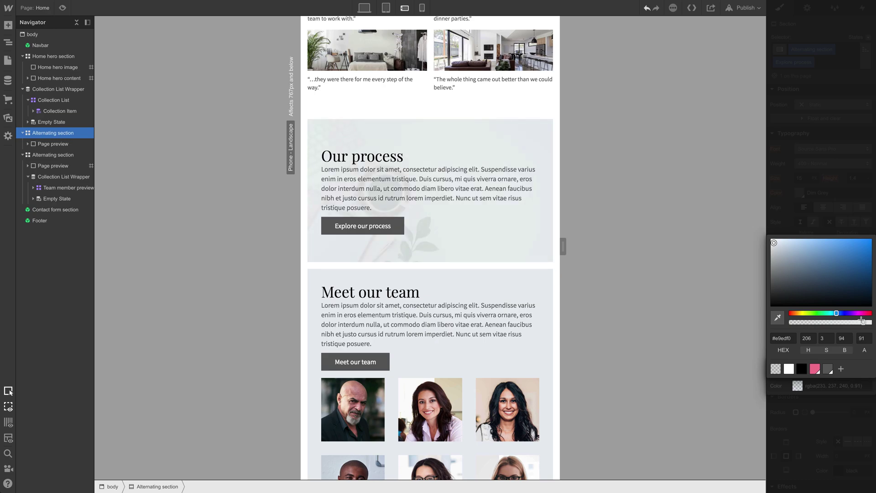
{"action": "left_click", "coordinate": [479, 242]}
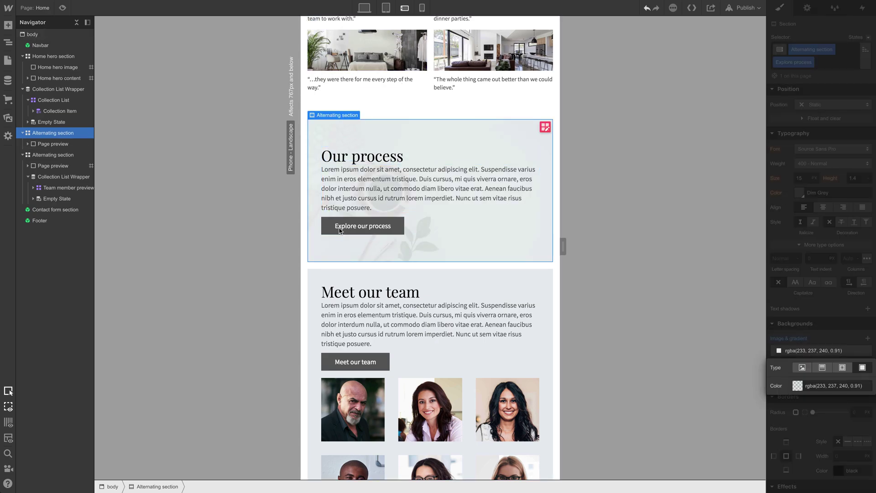
{"action": "left_click", "coordinate": [339, 230]}
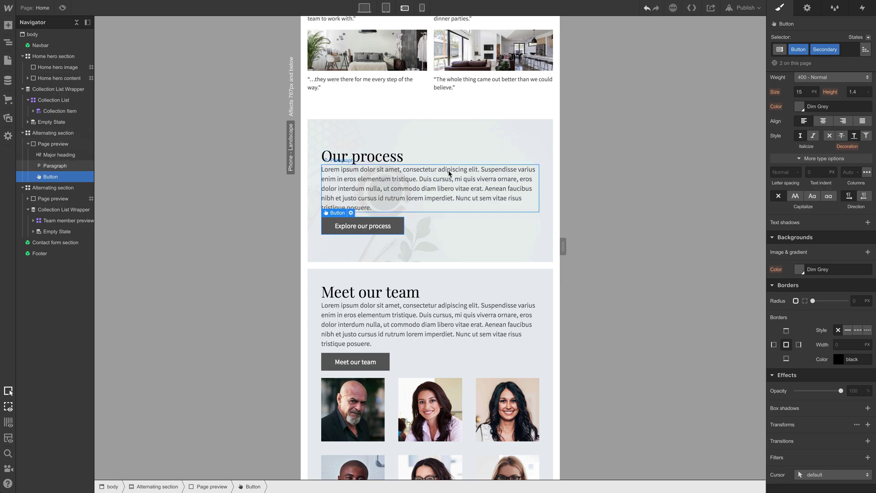
{"action": "scroll", "coordinate": [780, 194], "scroll_direction": "up", "scroll_amount": 7}
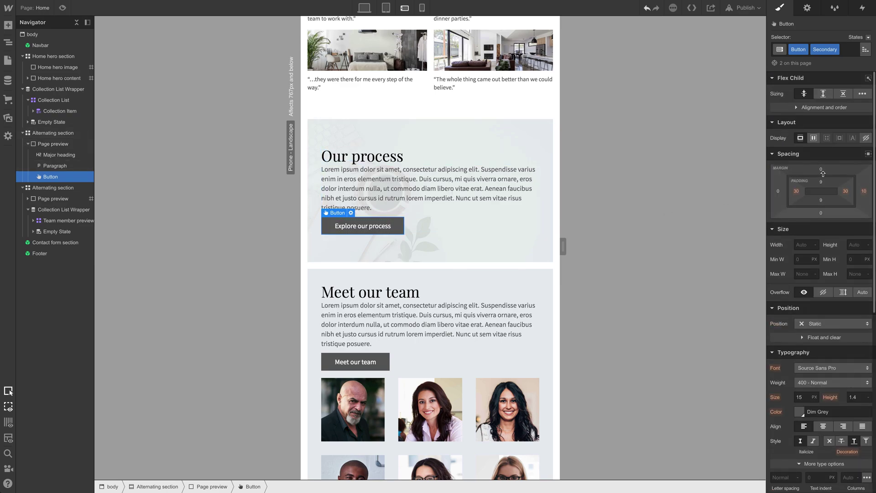
{"action": "key", "text": "shift+1"}
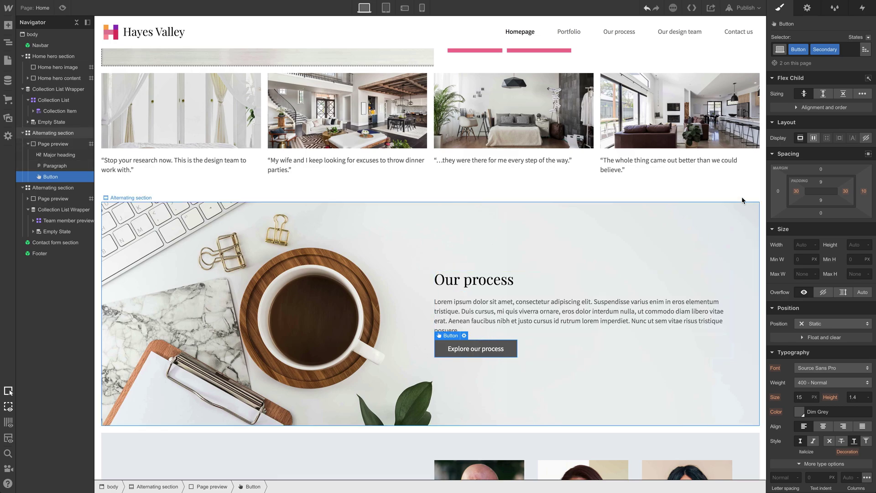
{"action": "left_click", "coordinate": [820, 172]}
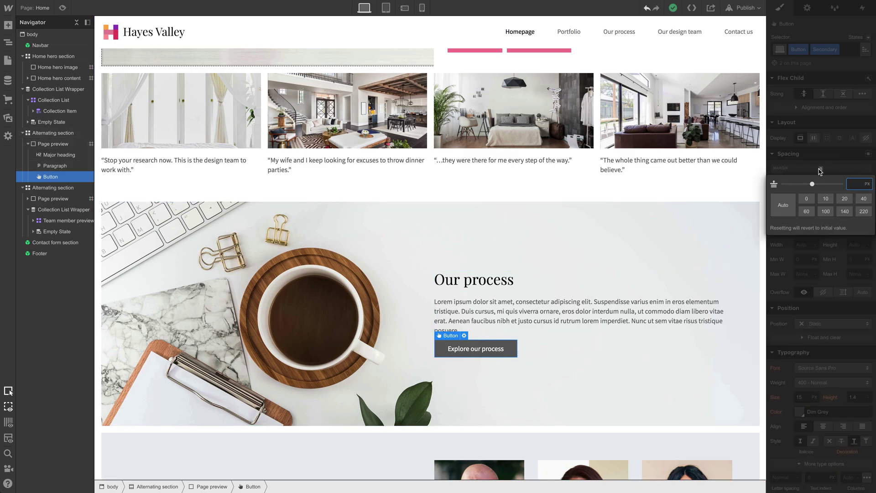
{"action": "type", "text": "15"}
{"action": "key", "text": "Return"}
{"action": "left_click", "coordinate": [656, 255]}
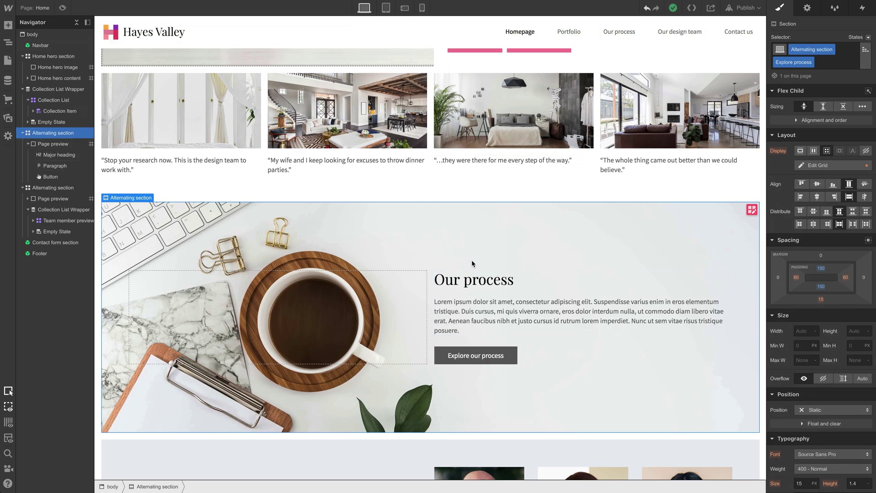
{"action": "left_click", "coordinate": [472, 285]}
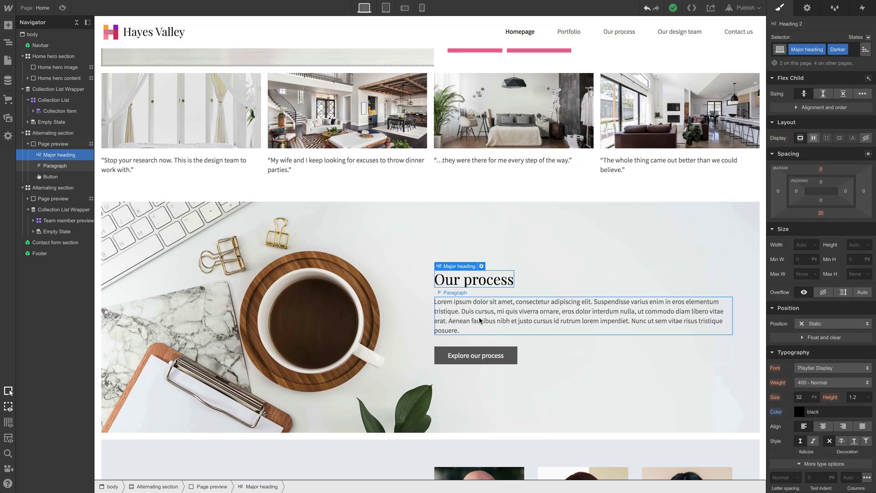
{"action": "left_click", "coordinate": [470, 305]}
{"action": "left_click", "coordinate": [468, 349]}
{"action": "key", "text": "Escape"}
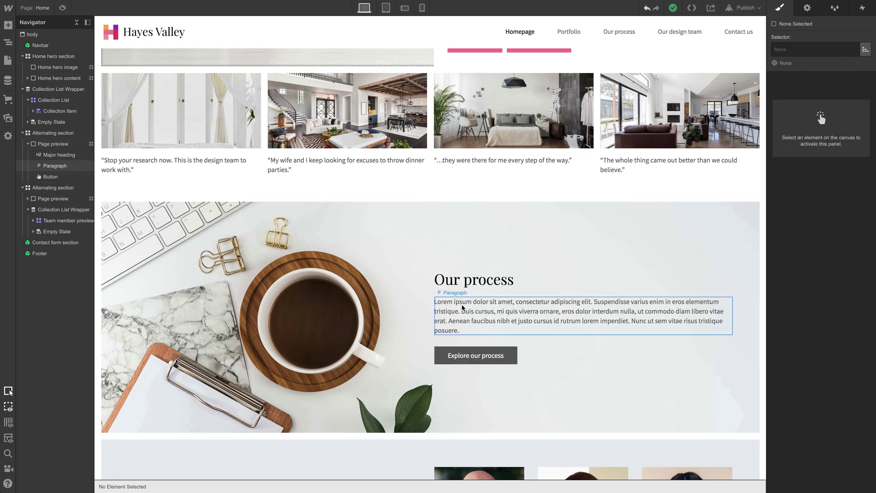
Step: Switch the canvas to Tablet, then Phone Landscape breakpoint
{"action": "scroll", "coordinate": [297, 104], "scroll_direction": "down", "scroll_amount": 7}
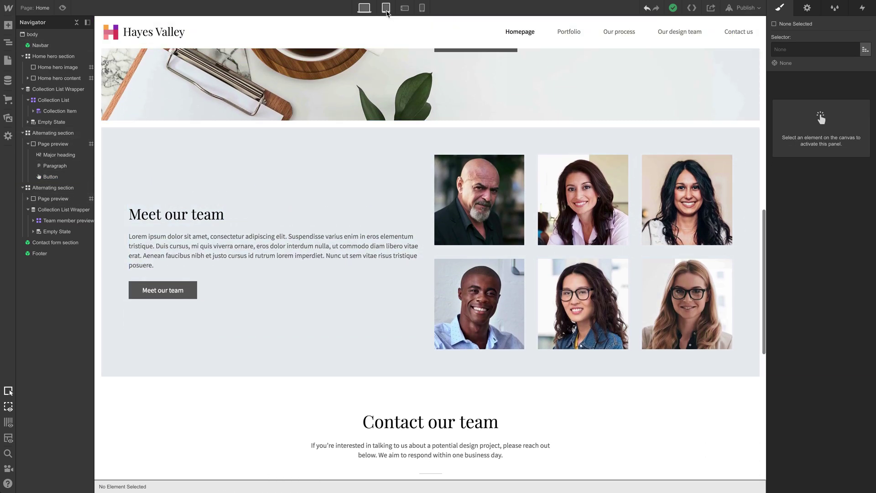
{"action": "left_click", "coordinate": [386, 7]}
{"action": "scroll", "coordinate": [425, 146], "scroll_direction": "up", "scroll_amount": 3}
{"action": "scroll", "coordinate": [425, 146], "scroll_direction": "up", "scroll_amount": 3}
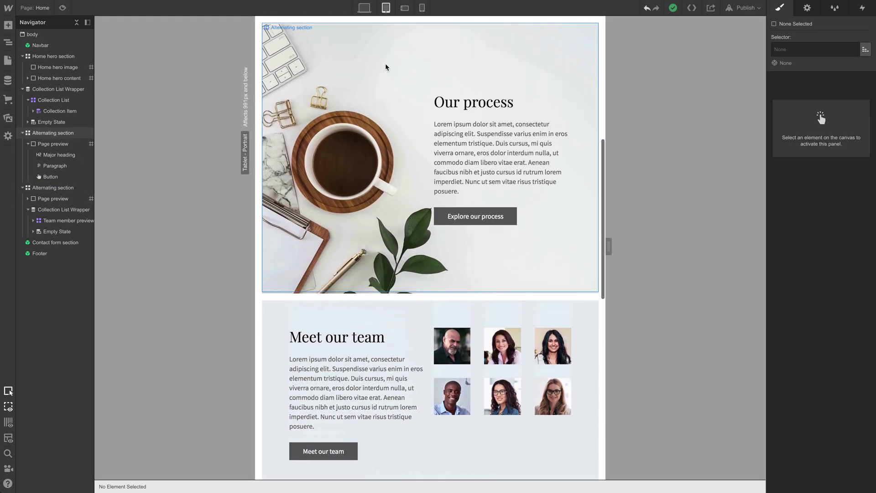
{"action": "left_click", "coordinate": [405, 7]}
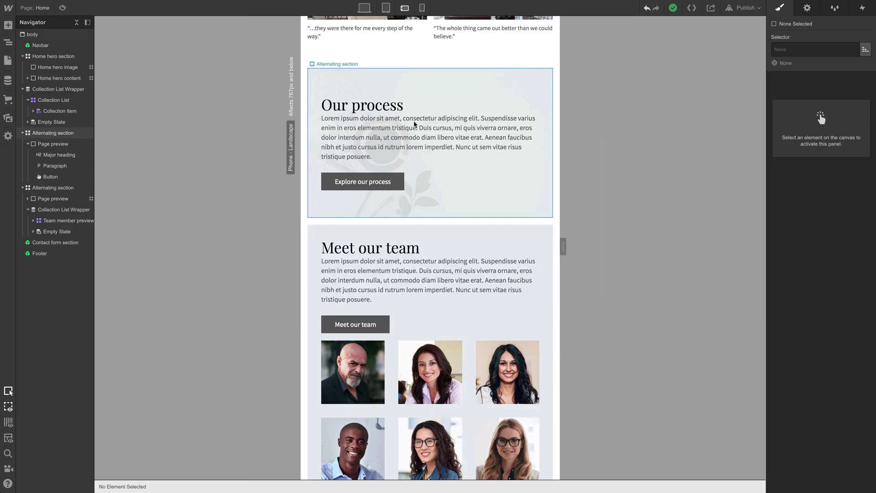
Step: Give the Our process heading a 15px bottom margin
{"action": "left_click", "coordinate": [383, 109]}
{"action": "left_click", "coordinate": [820, 212]}
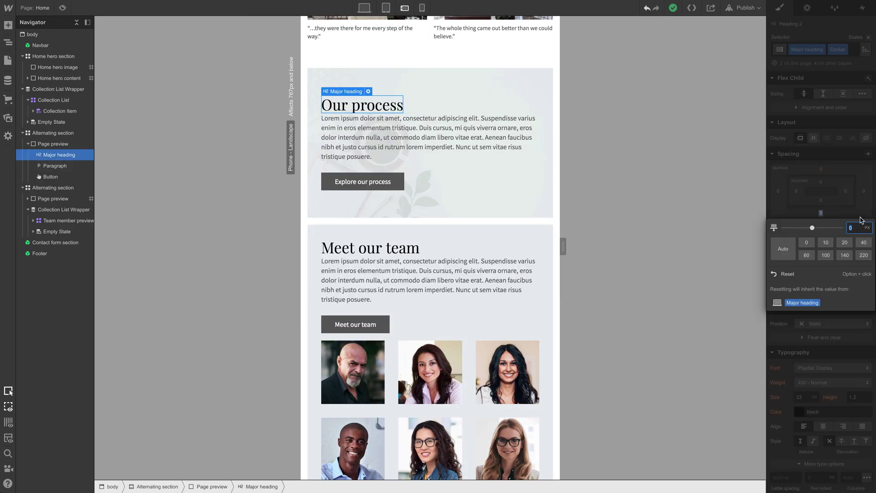
{"action": "key", "text": "Return"}
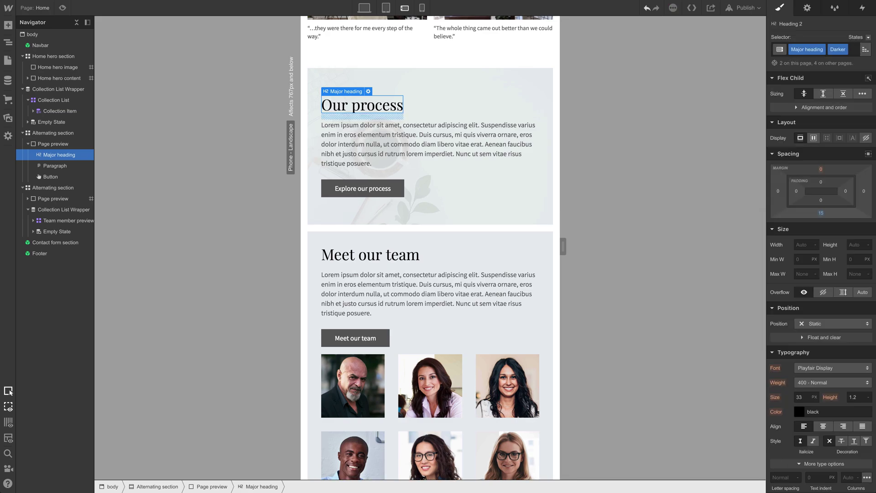
{"action": "scroll", "coordinate": [487, 186], "scroll_direction": "up", "scroll_amount": 1}
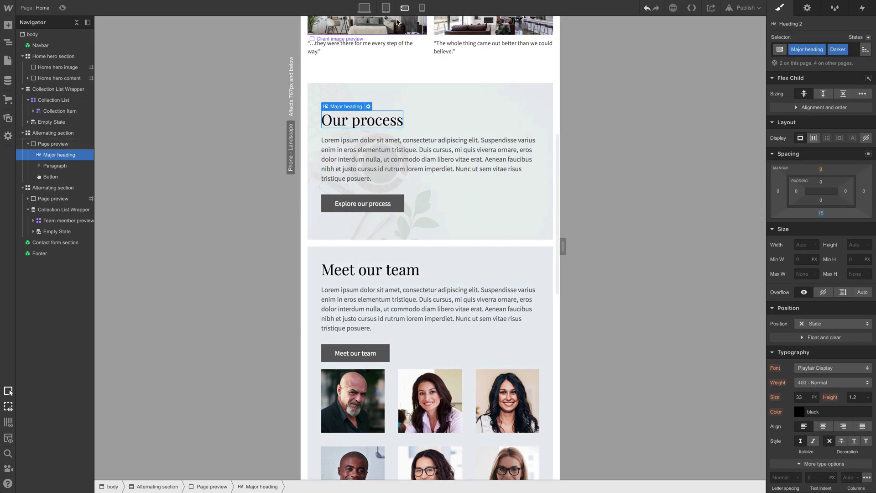
Step: Preview the page at Phone Portrait width
{"action": "left_click", "coordinate": [421, 10]}
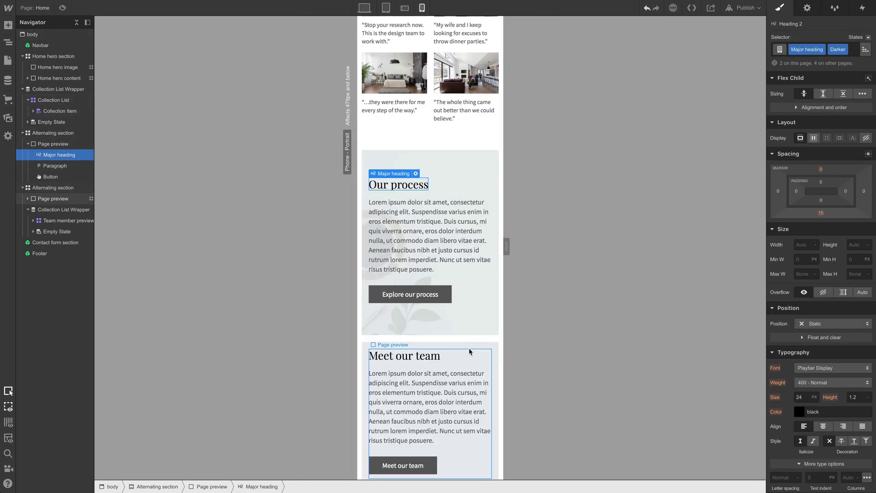
{"action": "scroll", "coordinate": [470, 352], "scroll_direction": "down", "scroll_amount": 6}
{"action": "scroll", "coordinate": [482, 256], "scroll_direction": "up", "scroll_amount": 4}
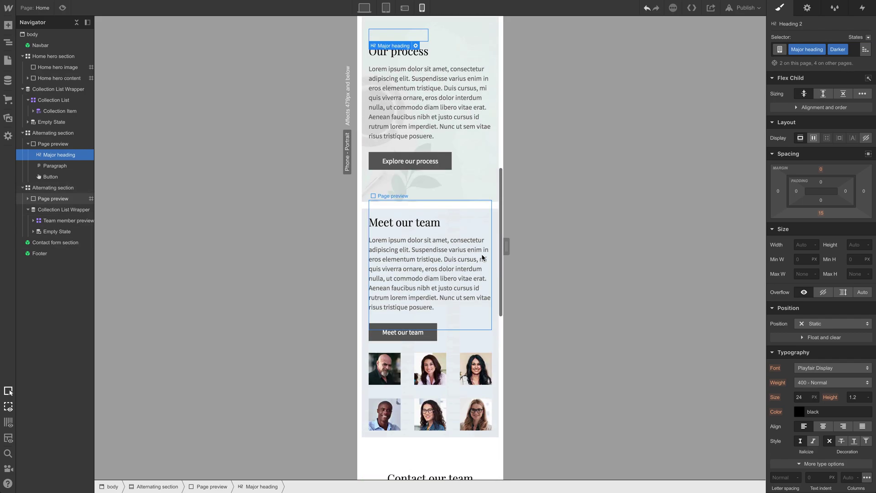
{"action": "scroll", "coordinate": [483, 258], "scroll_direction": "up", "scroll_amount": 3}
{"action": "scroll", "coordinate": [479, 265], "scroll_direction": "down", "scroll_amount": 5}
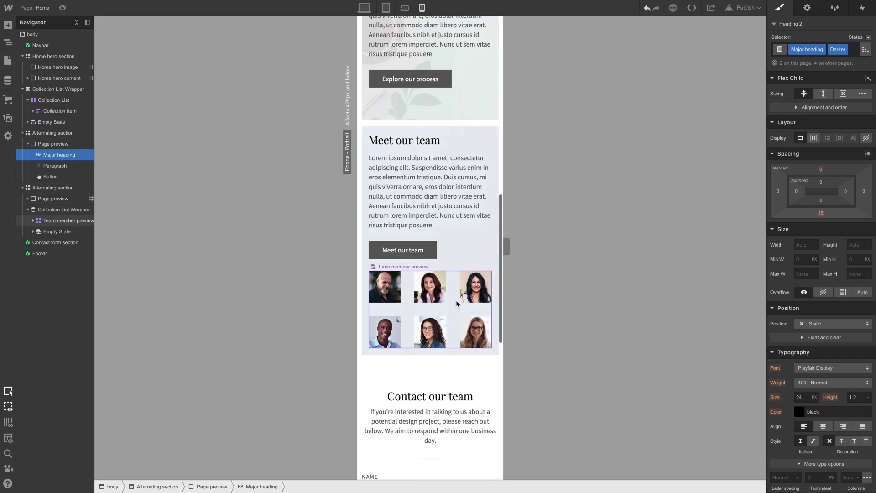
Step: Set the Explore our process button to 100% width with centre-aligned labels
{"action": "left_click", "coordinate": [460, 308]}
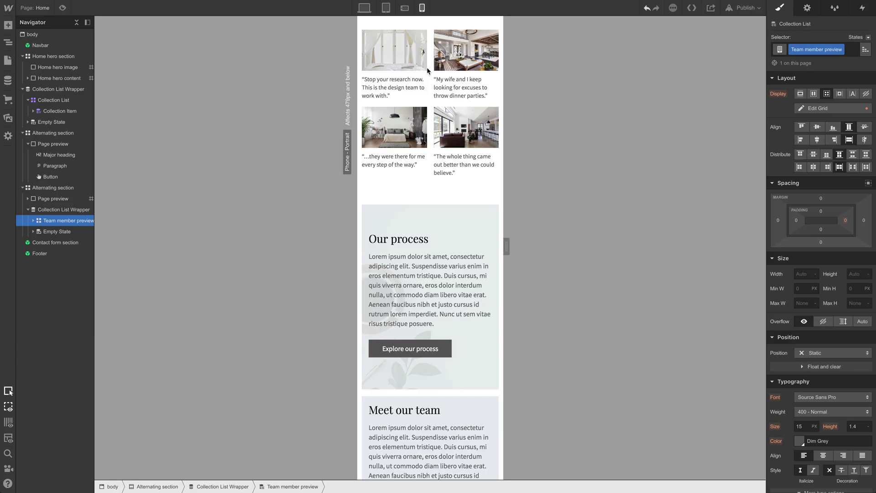
{"action": "left_click", "coordinate": [405, 348]}
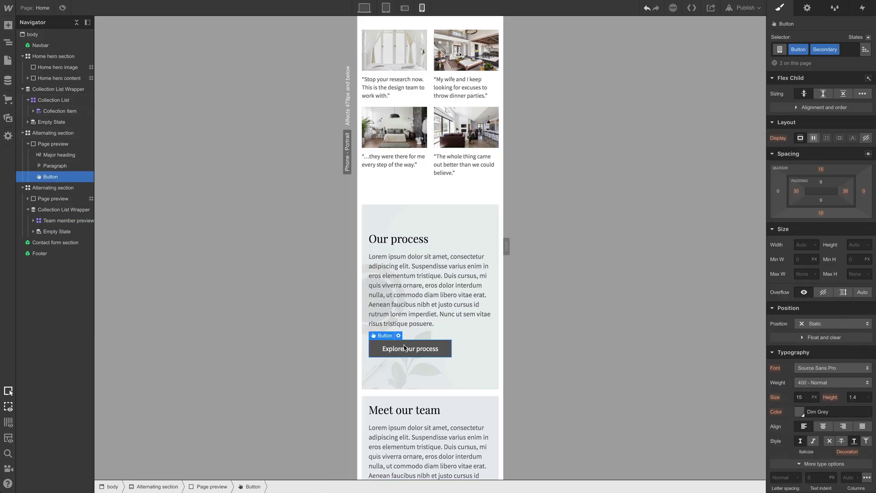
{"action": "scroll", "coordinate": [438, 325], "scroll_direction": "down", "scroll_amount": 5}
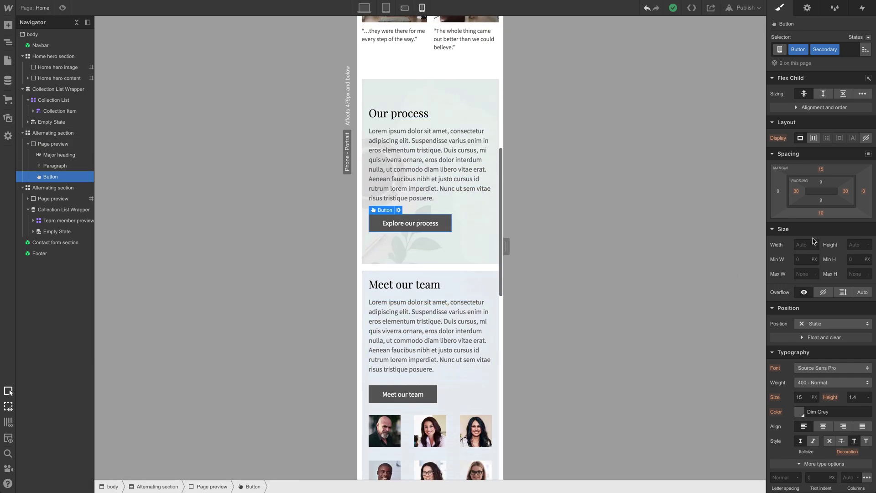
{"action": "left_click", "coordinate": [806, 245]}
{"action": "type", "text": "100"}
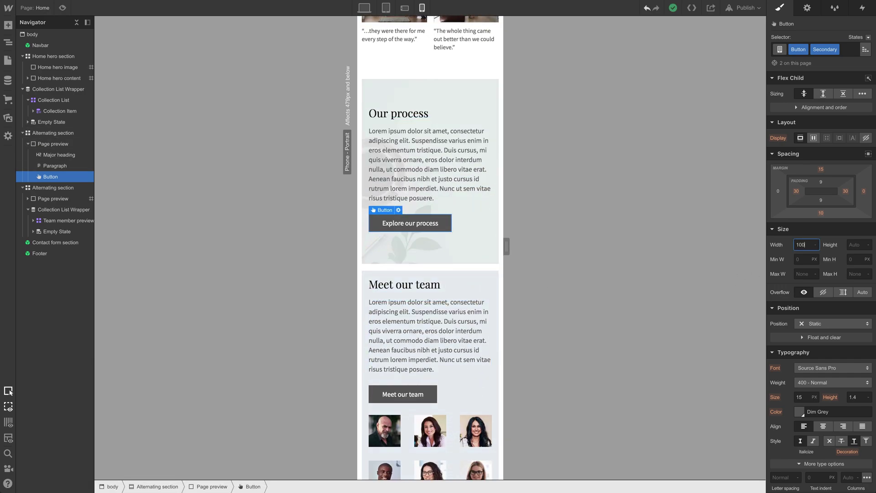
{"action": "type", "text": "%"}
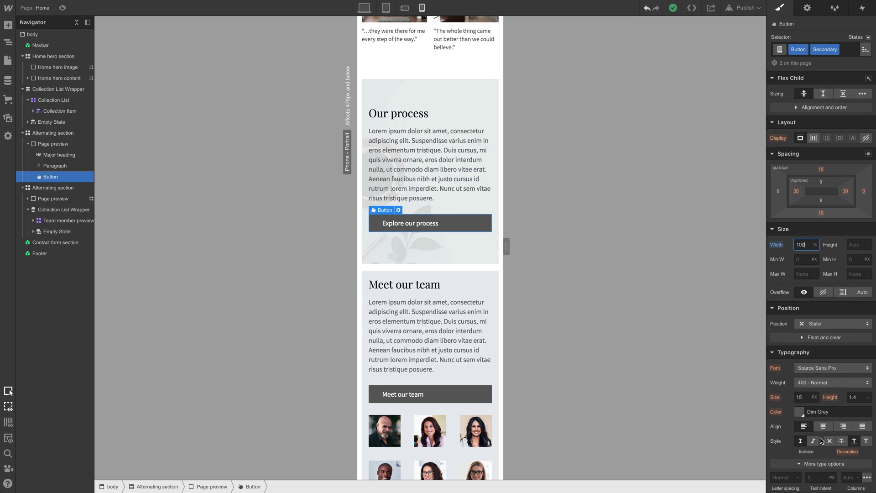
{"action": "left_click", "coordinate": [829, 430]}
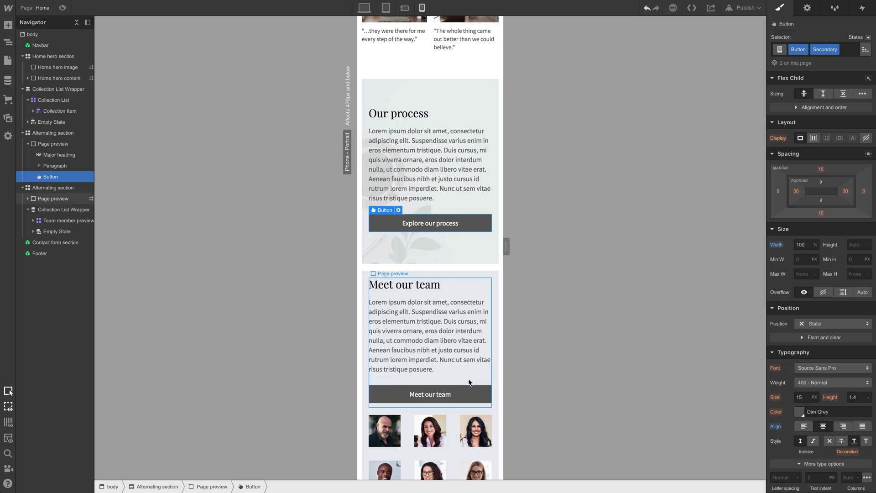
Step: Select the parent Our process section via its heading and Page preview block
{"action": "scroll", "coordinate": [468, 374], "scroll_direction": "down", "scroll_amount": 9}
{"action": "scroll", "coordinate": [468, 373], "scroll_direction": "up", "scroll_amount": 20}
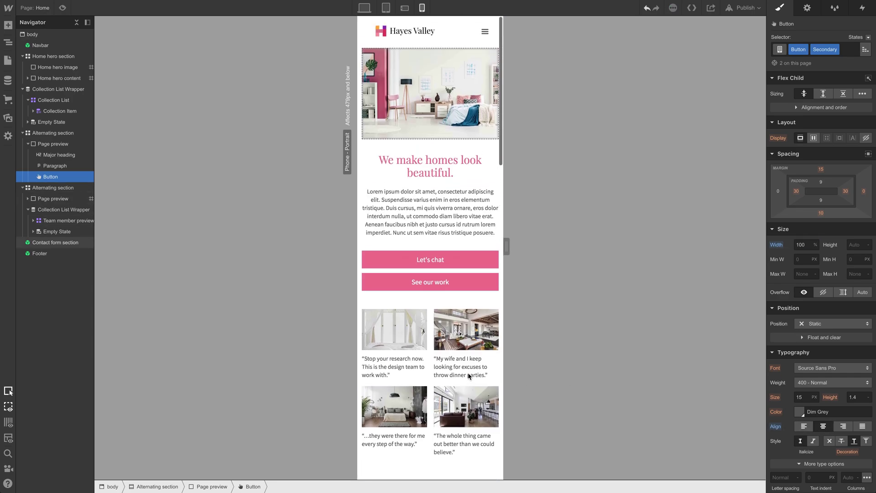
{"action": "scroll", "coordinate": [438, 228], "scroll_direction": "down", "scroll_amount": 14}
{"action": "scroll", "coordinate": [434, 178], "scroll_direction": "up", "scroll_amount": 1}
{"action": "left_click", "coordinate": [423, 178]}
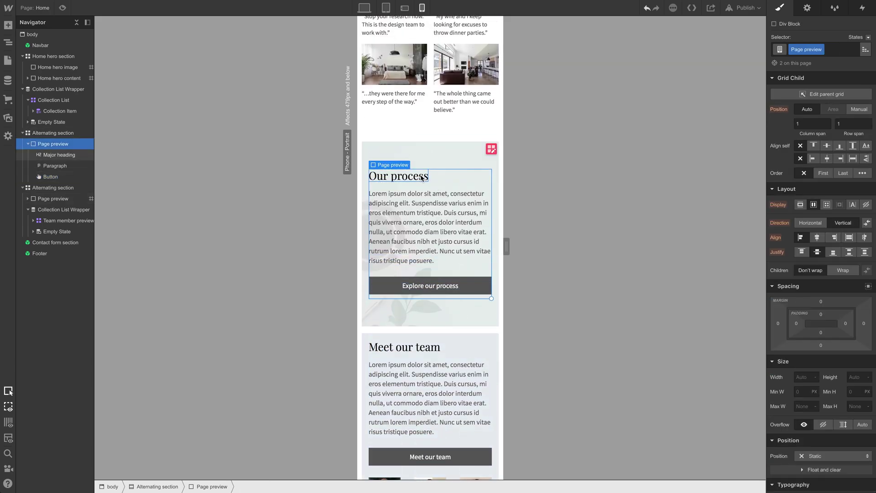
{"action": "left_click", "coordinate": [441, 179]}
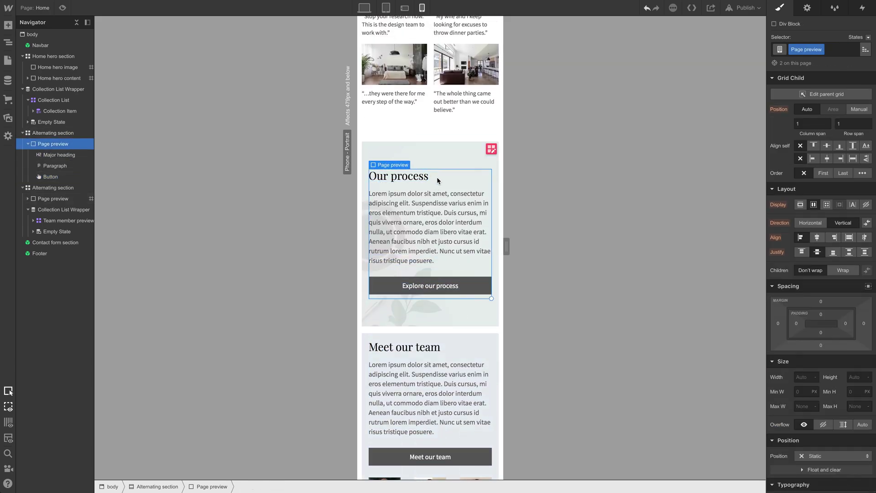
{"action": "left_click", "coordinate": [421, 155]}
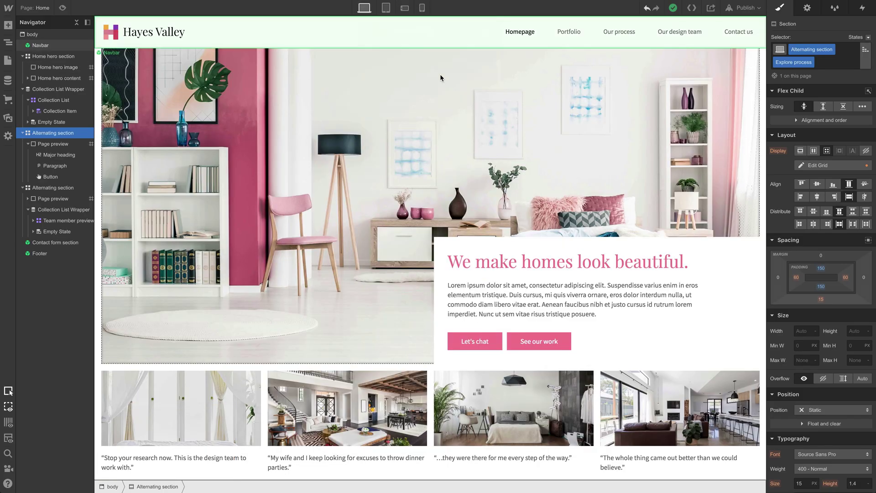
{"action": "scroll", "coordinate": [555, 228], "scroll_direction": "down", "scroll_amount": 1}
Step: Open the Navbar symbol and give the navbar 10px left and right padding
{"action": "scroll", "coordinate": [556, 228], "scroll_direction": "up", "scroll_amount": 1}
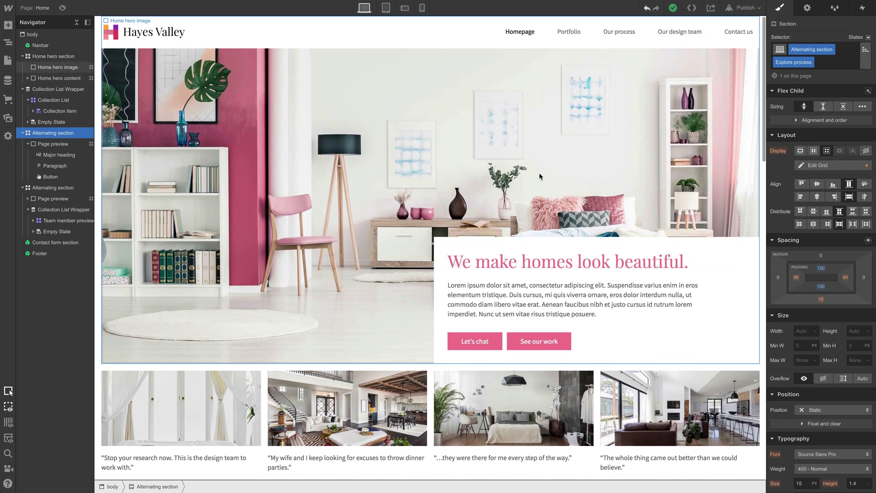
{"action": "double_click", "coordinate": [439, 32]}
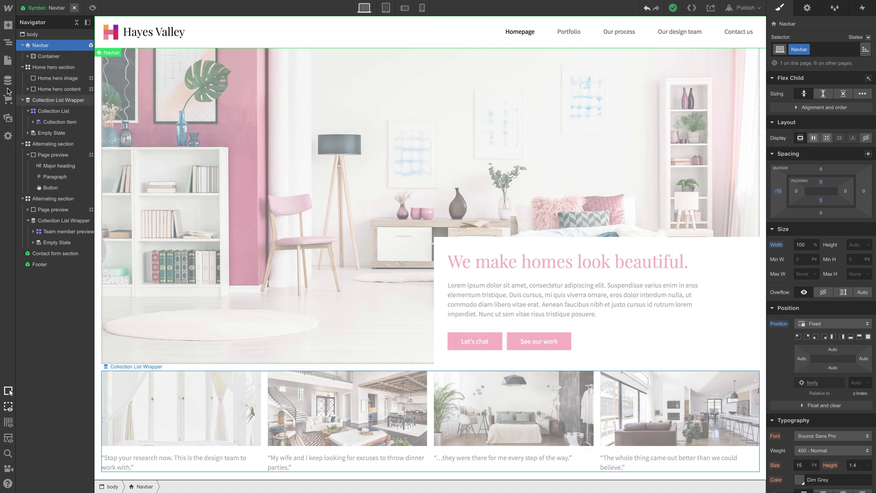
{"action": "left_click", "coordinate": [36, 57]}
{"action": "left_click", "coordinate": [28, 56]}
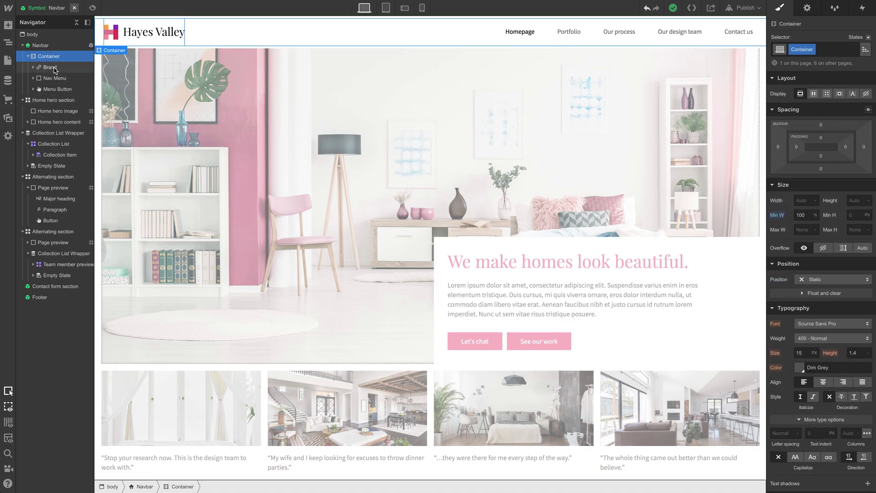
{"action": "left_click", "coordinate": [52, 67]}
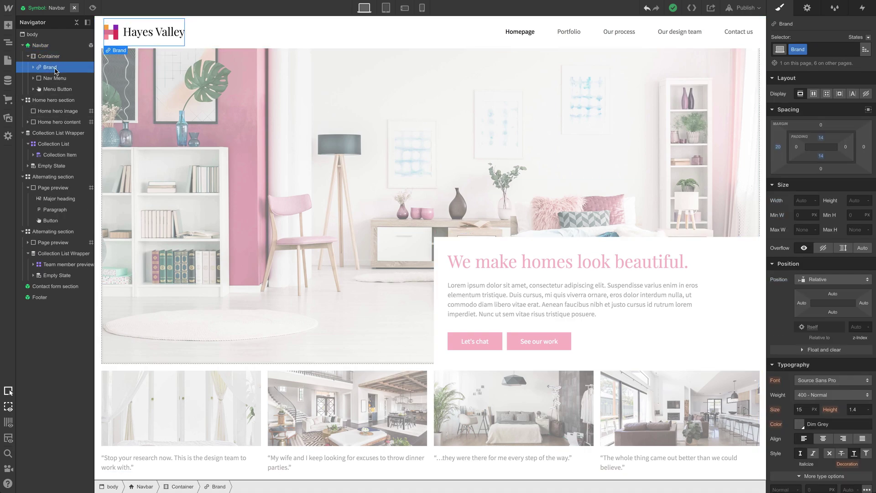
{"action": "left_click", "coordinate": [56, 46]}
{"action": "left_click_drag", "start_coordinate": [797, 184], "coordinate": [810, 189]}
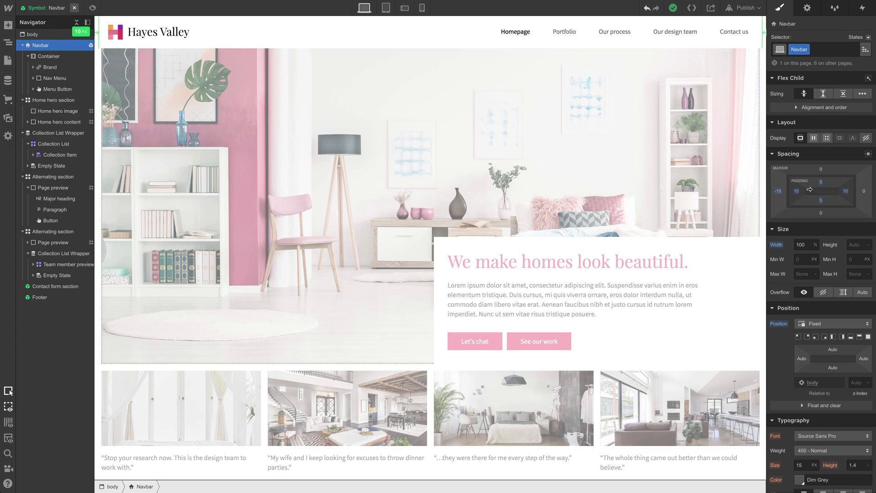
Step: Check tablet and phone landscape widths, then reset the navbar's side padding to 0 at tablet
{"action": "left_click", "coordinate": [386, 8]}
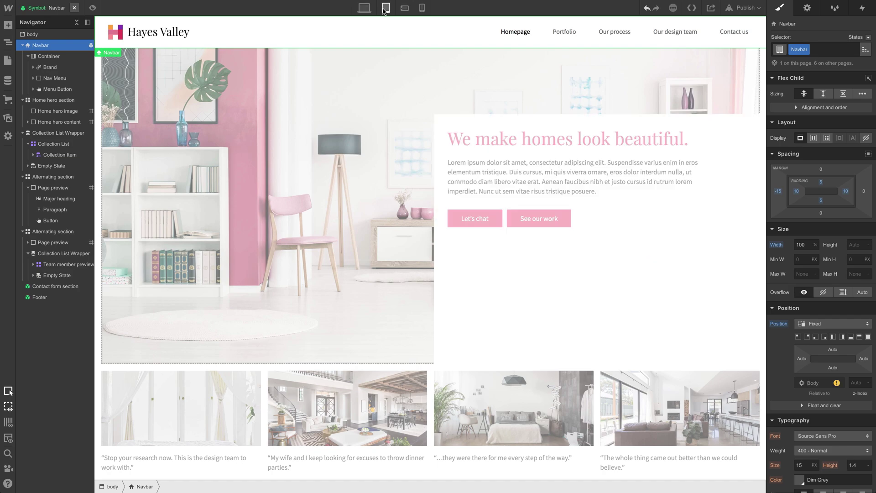
{"action": "left_click", "coordinate": [403, 9]}
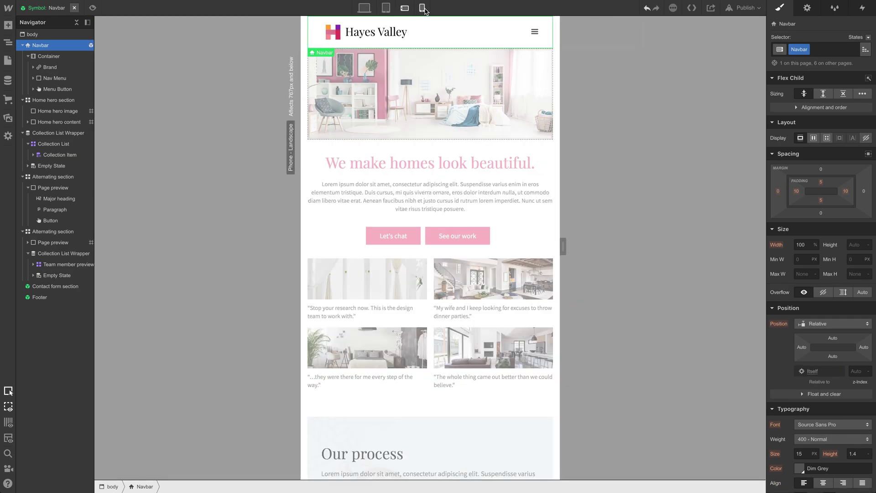
{"action": "left_click", "coordinate": [385, 7]}
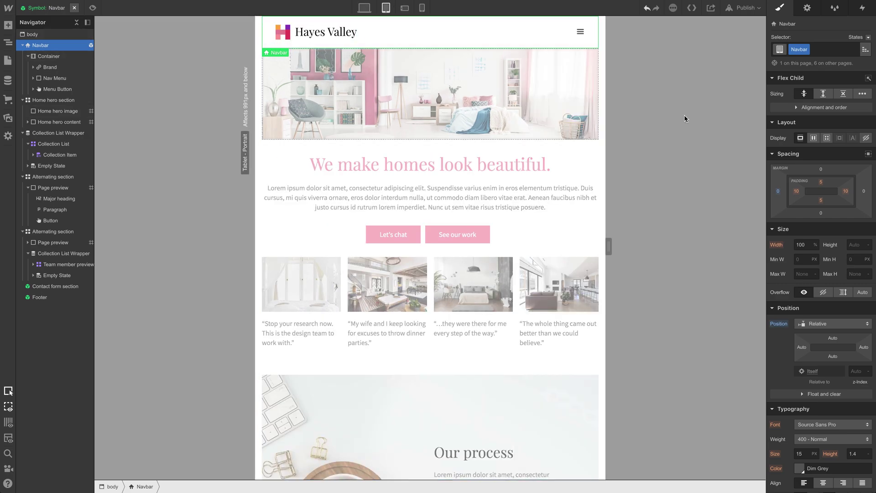
{"action": "left_click_drag", "start_coordinate": [801, 186], "coordinate": [737, 183]}
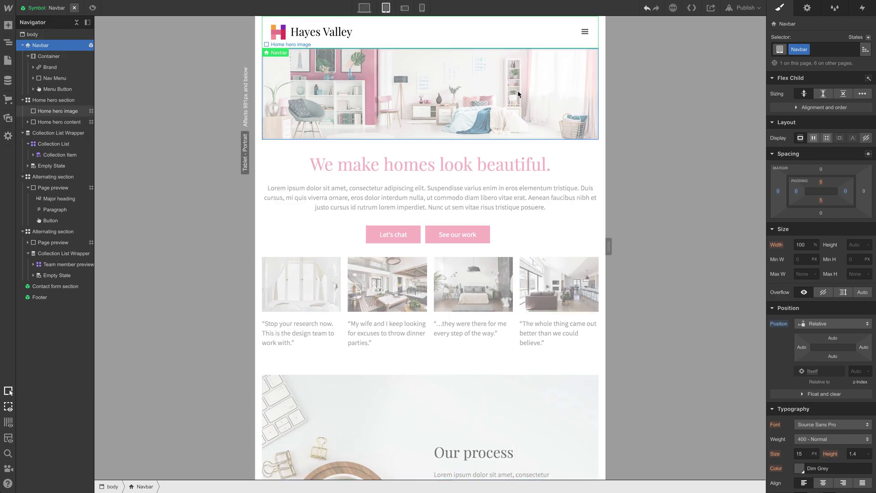
Step: Preview the Home page at phone landscape and phone portrait, then return to desktop
{"action": "left_click", "coordinate": [405, 8]}
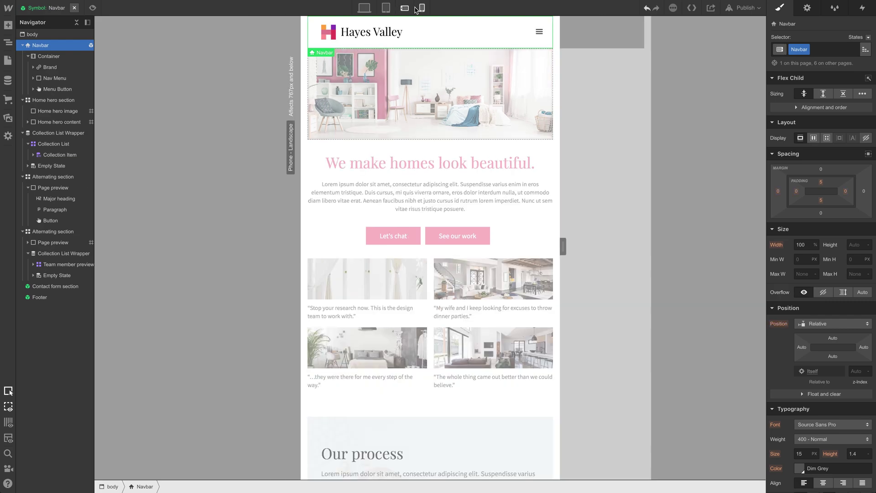
{"action": "left_click", "coordinate": [419, 8]}
{"action": "left_click", "coordinate": [365, 7]}
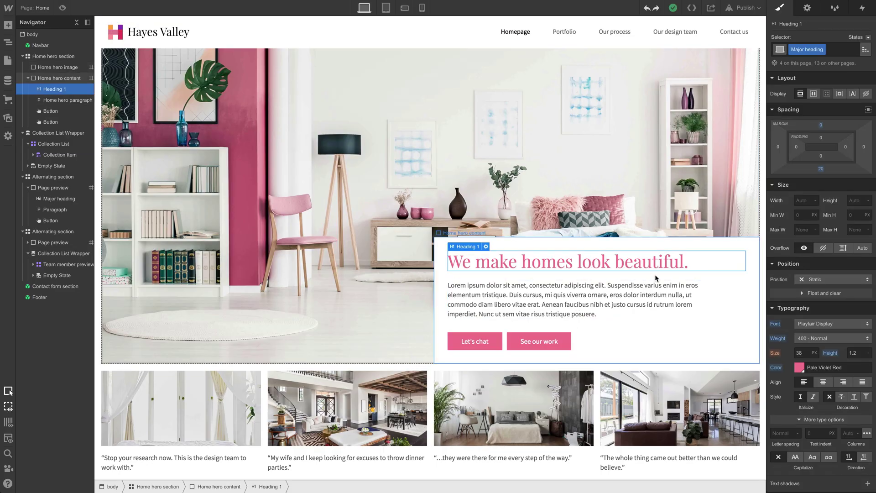
Step: Change the hero heading's text colour from pink to black
{"action": "left_click", "coordinate": [800, 368]}
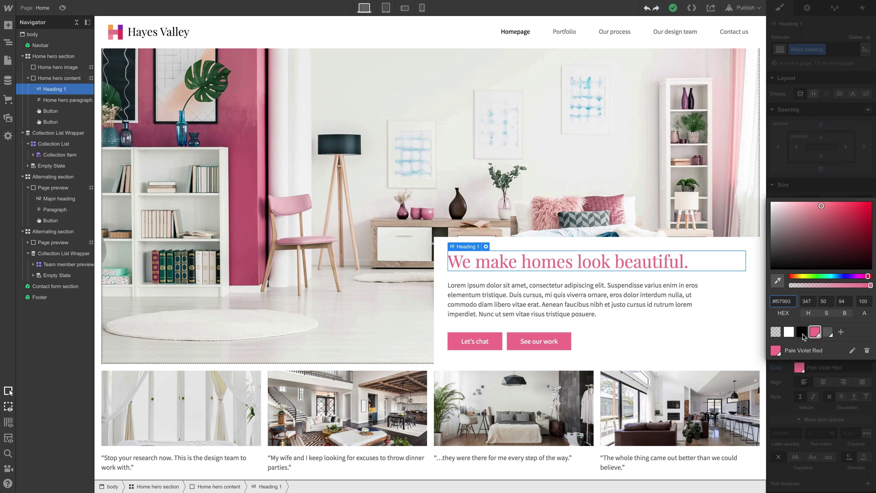
{"action": "left_click", "coordinate": [803, 335]}
{"action": "key", "text": "Escape"}
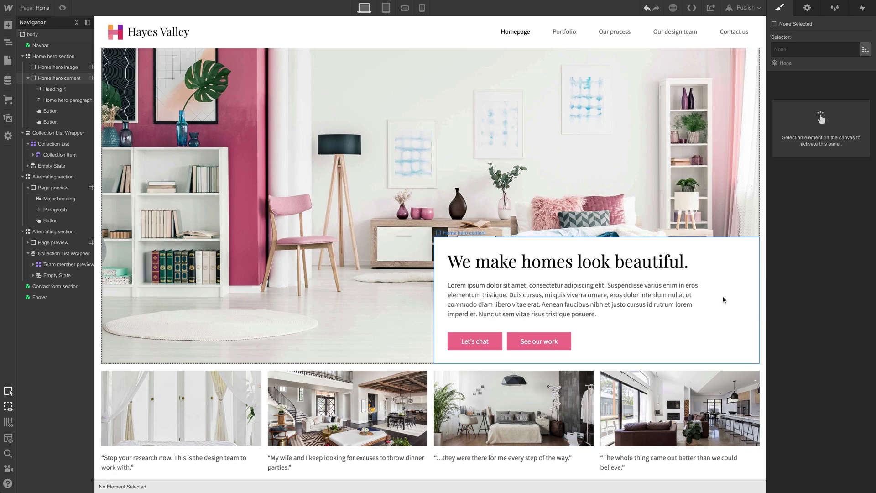
Step: Open the Pages panel with the P shortcut
{"action": "scroll", "coordinate": [682, 308], "scroll_direction": "down", "scroll_amount": 1}
{"action": "scroll", "coordinate": [682, 309], "scroll_direction": "down", "scroll_amount": 3}
{"action": "scroll", "coordinate": [682, 309], "scroll_direction": "up", "scroll_amount": 4}
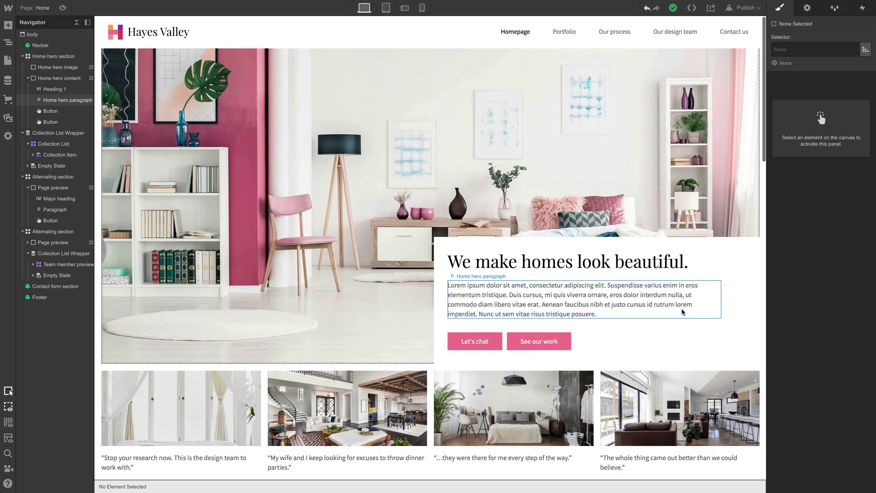
{"action": "key", "text": "p"}
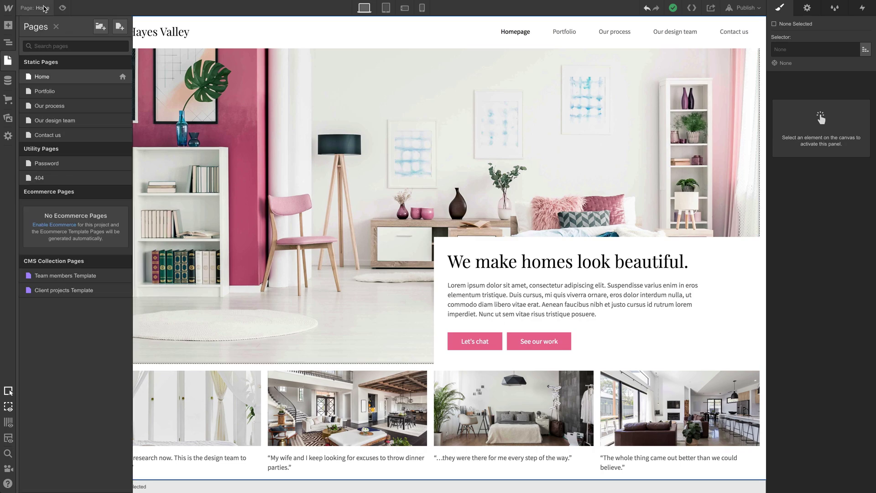
Step: On the Portfolio page, change the hero gradient's start colour to a darker, more opaque brown
{"action": "left_click", "coordinate": [66, 91]}
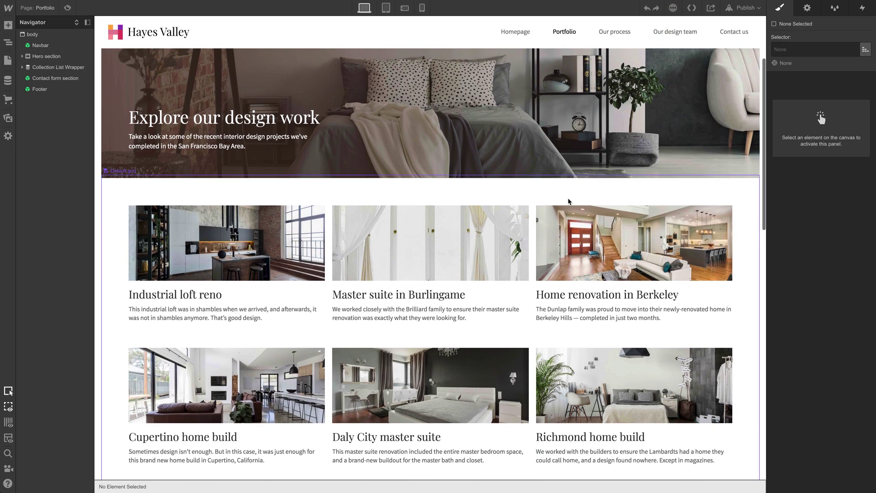
{"action": "left_click", "coordinate": [189, 160]}
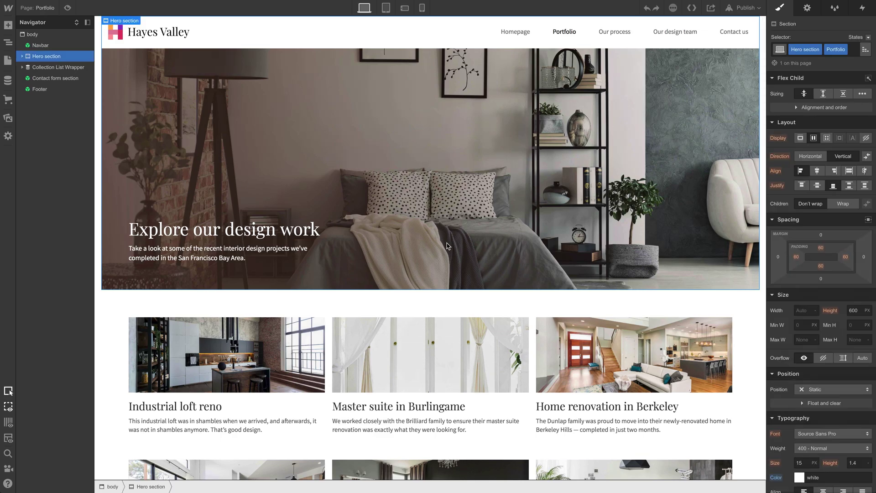
{"action": "scroll", "coordinate": [804, 364], "scroll_direction": "down", "scroll_amount": 6}
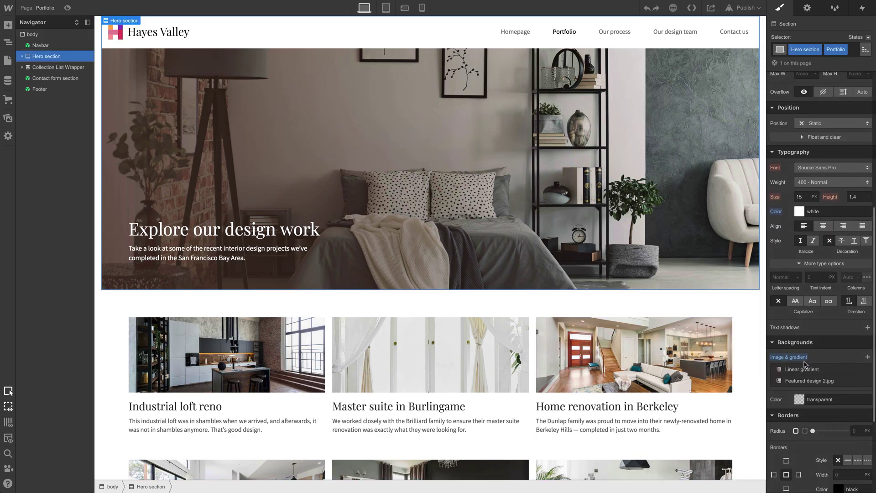
{"action": "left_click", "coordinate": [803, 369]}
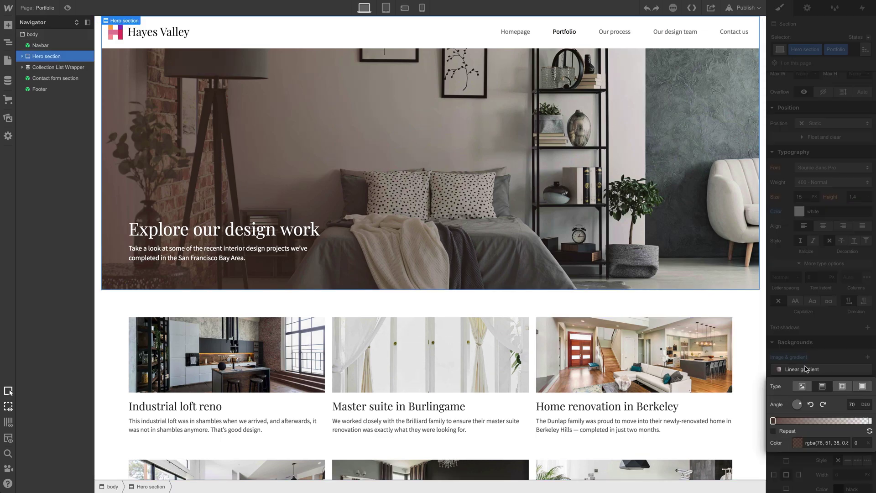
{"action": "left_click", "coordinate": [775, 421]}
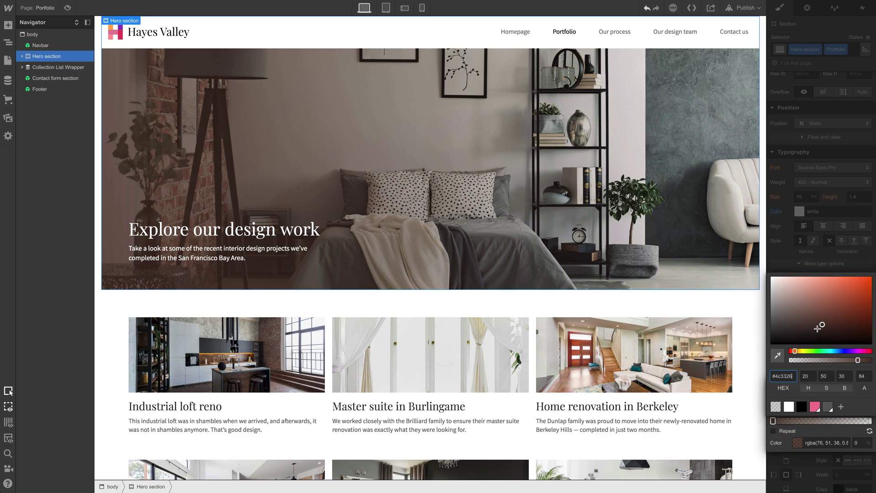
{"action": "left_click", "coordinate": [818, 329]}
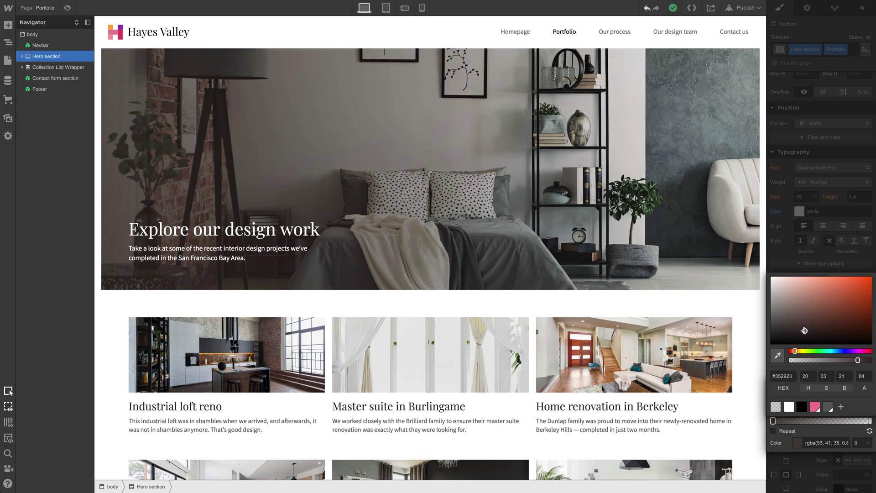
{"action": "left_click_drag", "start_coordinate": [858, 360], "coordinate": [860, 360]}
{"action": "left_click", "coordinate": [830, 254]}
Step: Select the project grid and narrow the canvas to 992px wide
{"action": "scroll", "coordinate": [515, 268], "scroll_direction": "down", "scroll_amount": 3}
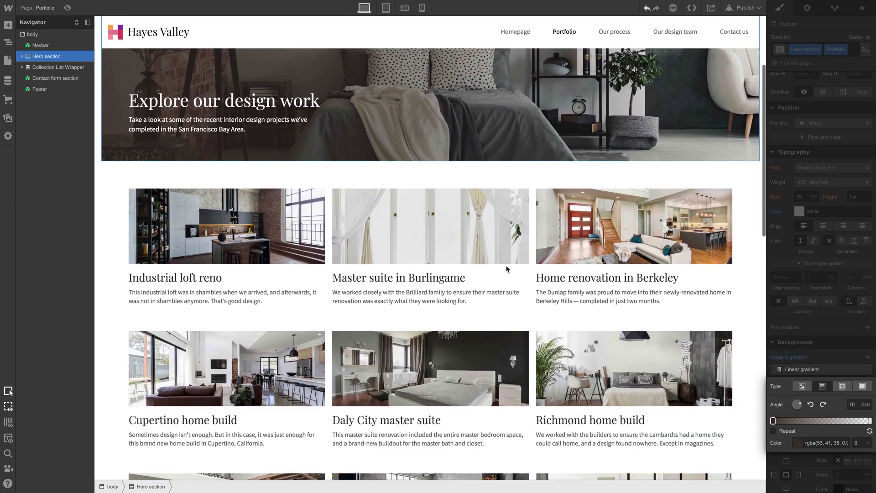
{"action": "left_click", "coordinate": [531, 265]}
{"action": "scroll", "coordinate": [530, 266], "scroll_direction": "down", "scroll_amount": 10}
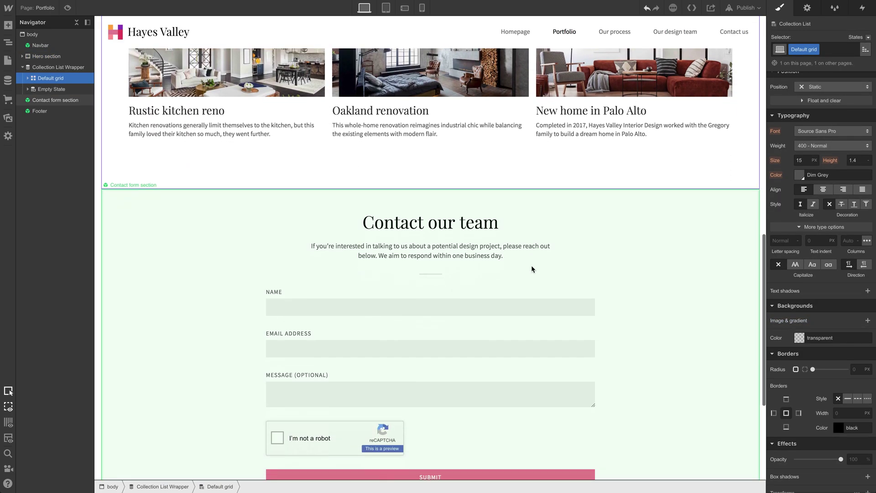
{"action": "scroll", "coordinate": [528, 239], "scroll_direction": "up", "scroll_amount": 12}
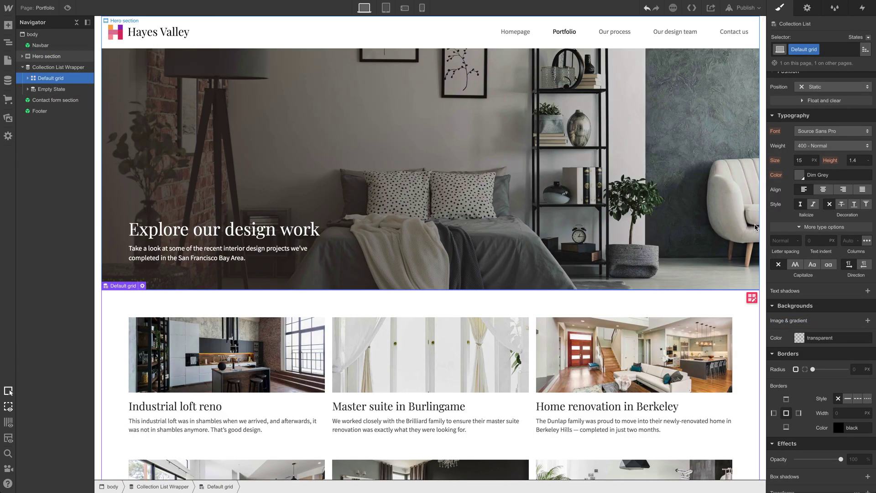
{"action": "left_click_drag", "start_coordinate": [766, 222], "coordinate": [525, 246]}
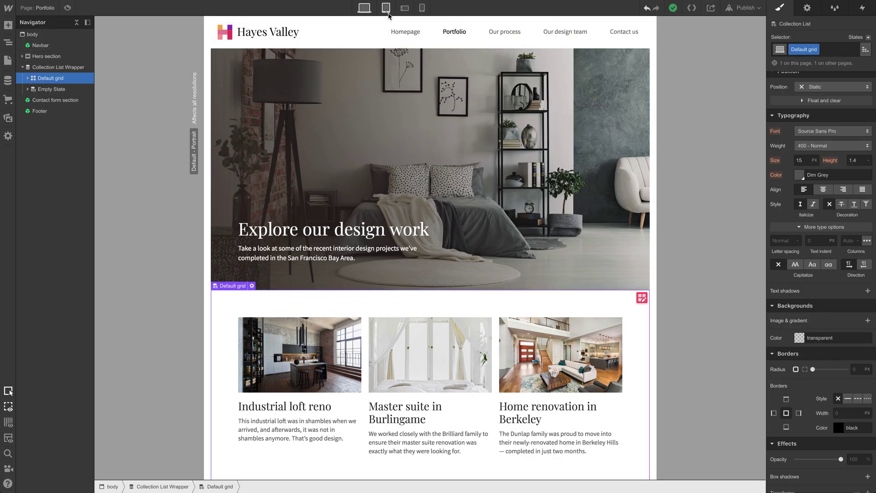
Step: Switch the Portfolio page to tablet portrait and select the Contact form section with its reCAPTCHA
{"action": "left_click", "coordinate": [387, 8]}
{"action": "scroll", "coordinate": [451, 195], "scroll_direction": "down", "scroll_amount": 15}
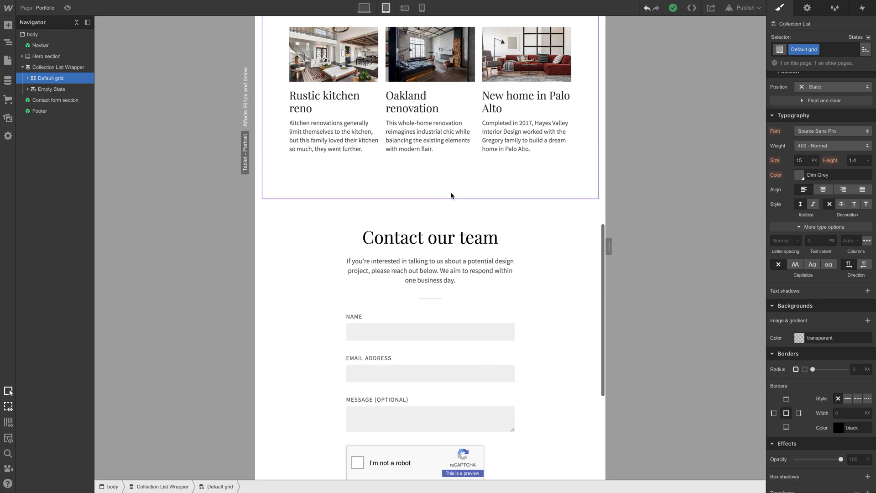
{"action": "scroll", "coordinate": [451, 192], "scroll_direction": "down", "scroll_amount": 15}
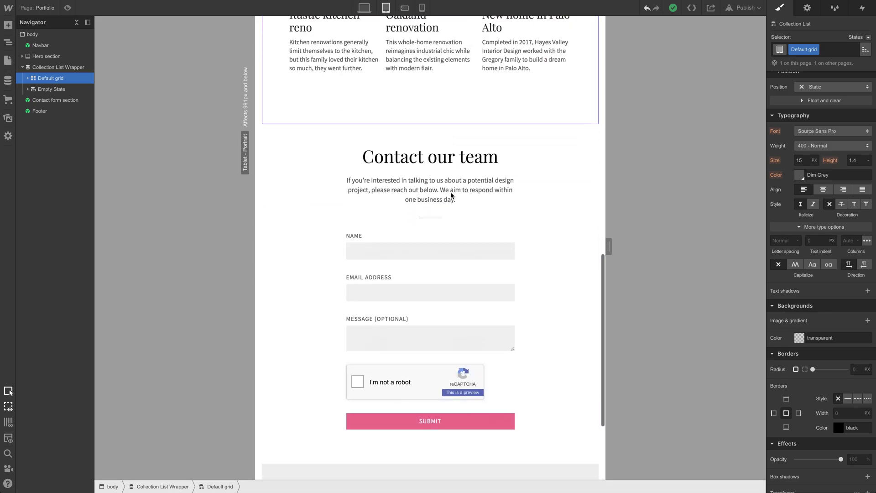
{"action": "left_click", "coordinate": [405, 211]}
{"action": "scroll", "coordinate": [406, 210], "scroll_direction": "up", "scroll_amount": 2}
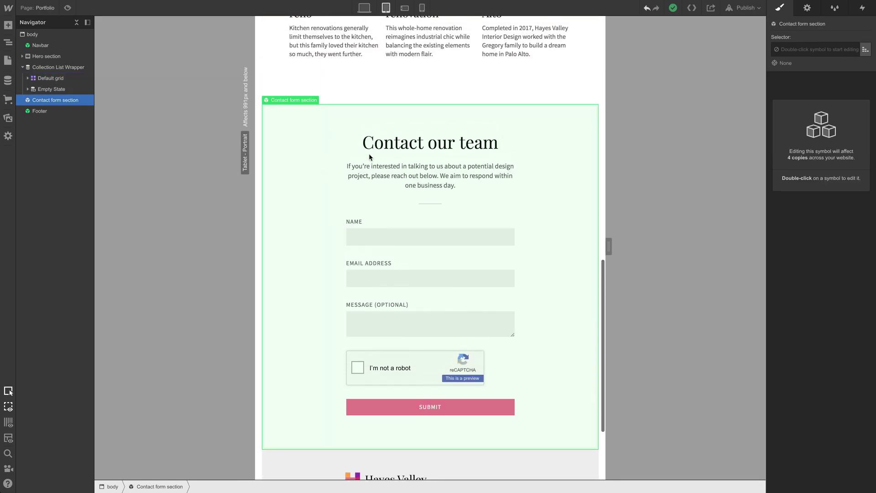
{"action": "scroll", "coordinate": [377, 166], "scroll_direction": "up", "scroll_amount": 2}
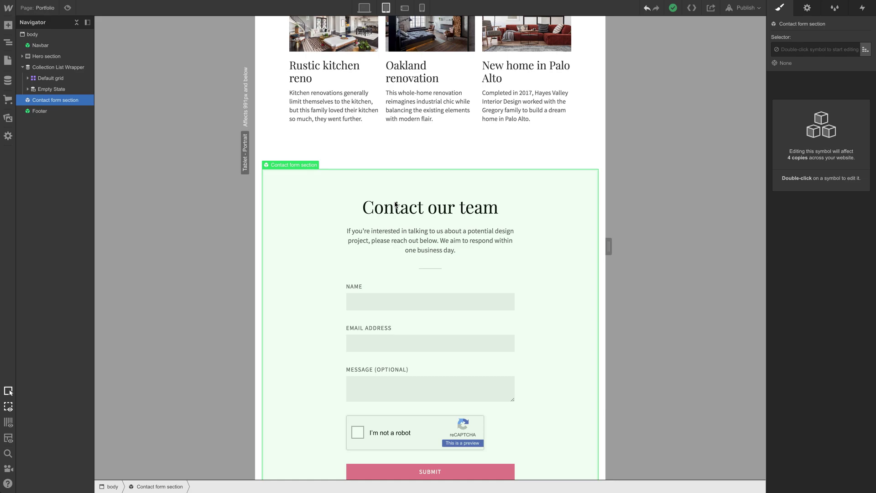
{"action": "scroll", "coordinate": [403, 201], "scroll_direction": "up", "scroll_amount": 10}
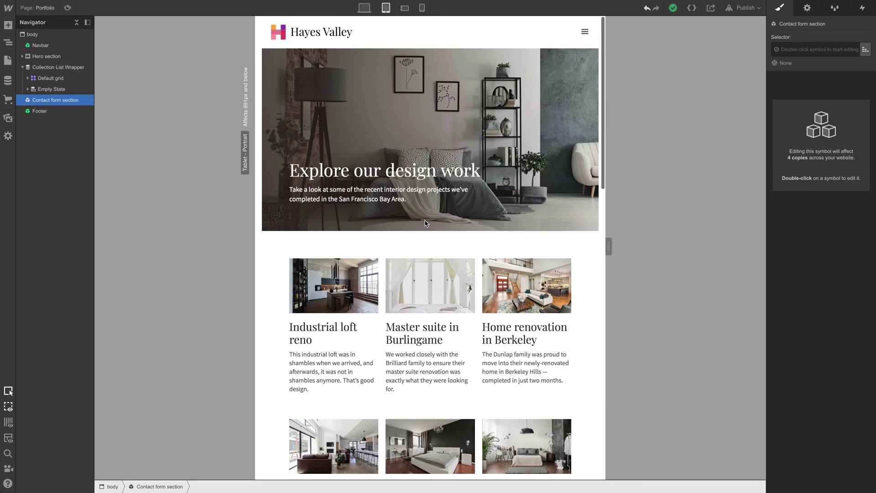
Step: Scroll through the Portfolio page at phone landscape and phone portrait, ending on phone landscape
{"action": "left_click", "coordinate": [405, 10]}
{"action": "scroll", "coordinate": [482, 188], "scroll_direction": "down", "scroll_amount": 10}
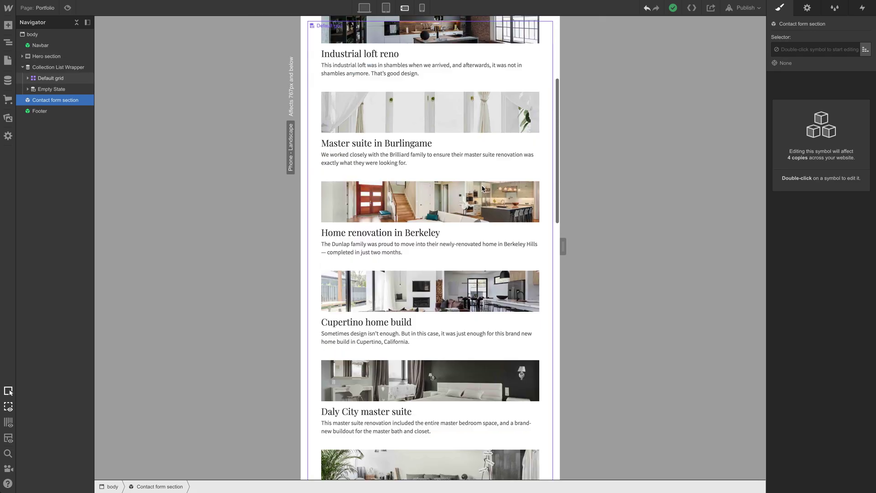
{"action": "scroll", "coordinate": [483, 189], "scroll_direction": "up", "scroll_amount": 10}
{"action": "scroll", "coordinate": [440, 126], "scroll_direction": "down", "scroll_amount": 15}
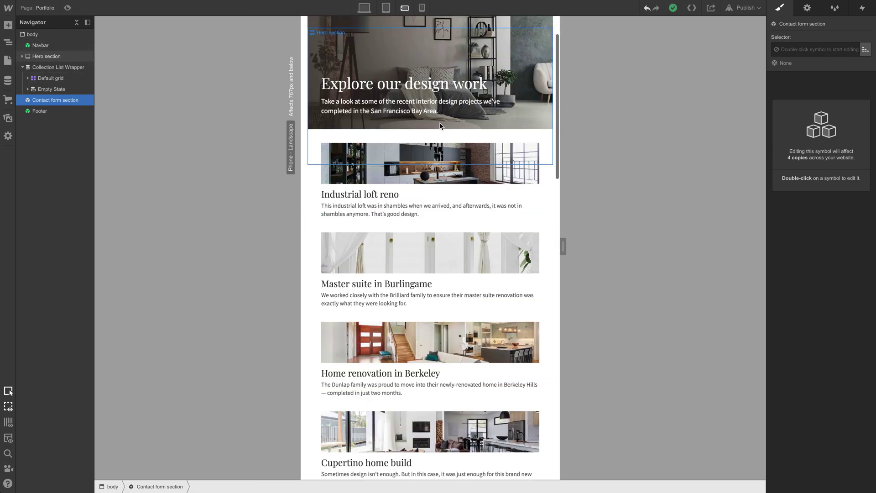
{"action": "scroll", "coordinate": [440, 126], "scroll_direction": "up", "scroll_amount": 15}
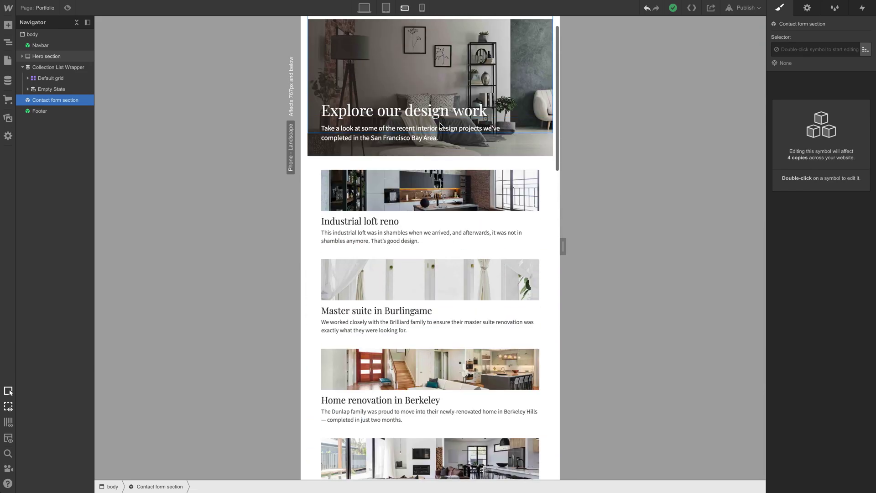
{"action": "left_click", "coordinate": [423, 8]}
{"action": "scroll", "coordinate": [421, 24], "scroll_direction": "down", "scroll_amount": 1}
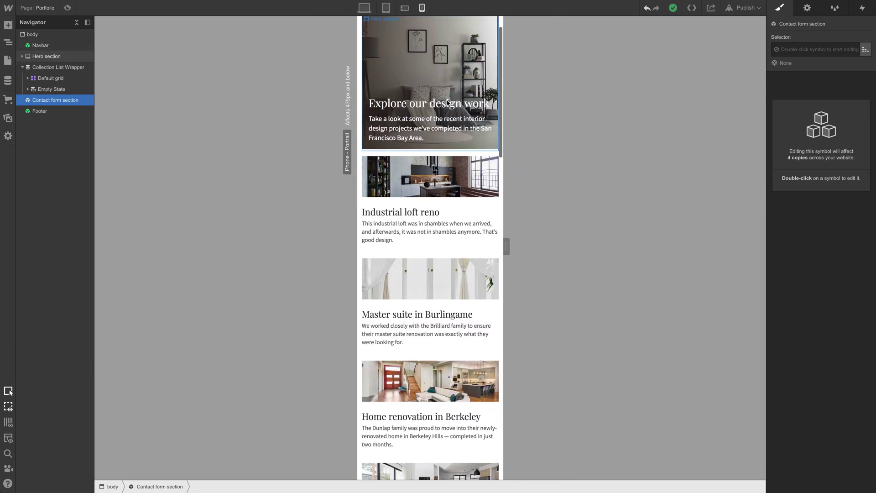
{"action": "left_click", "coordinate": [404, 7]}
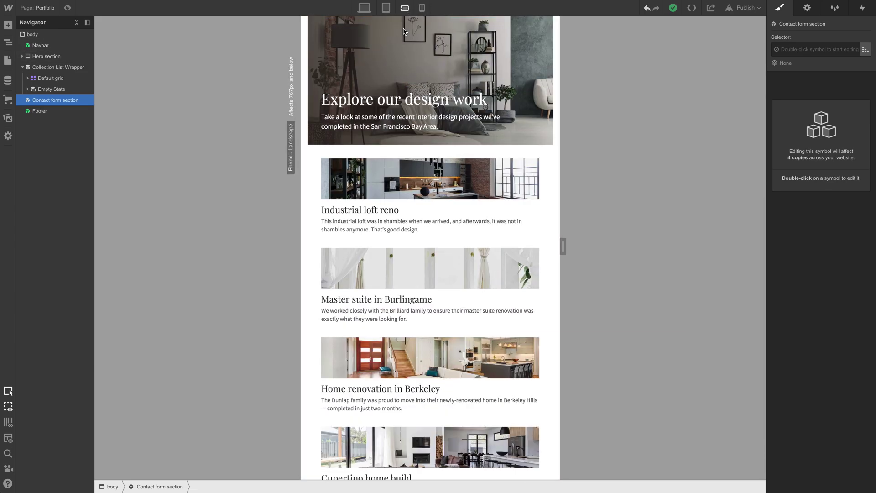
Step: Select the hero paragraph on the Portfolio page at tablet width
{"action": "left_click", "coordinate": [384, 231]}
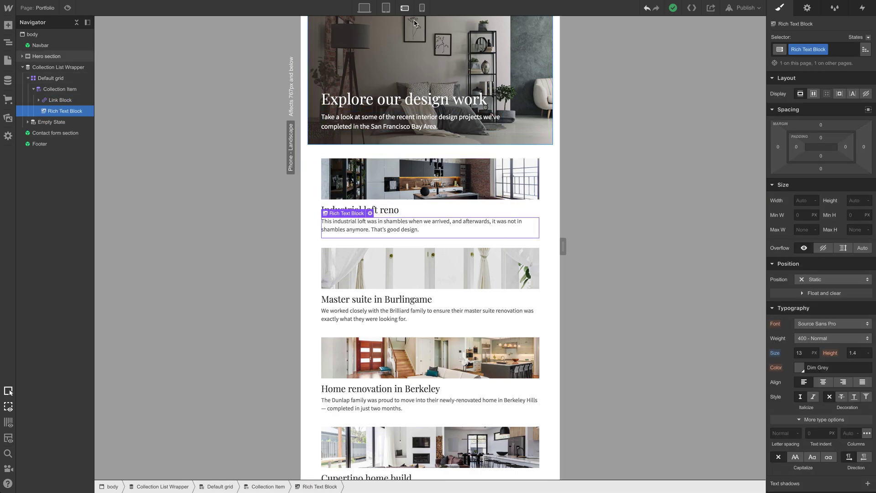
{"action": "left_click", "coordinate": [387, 7]}
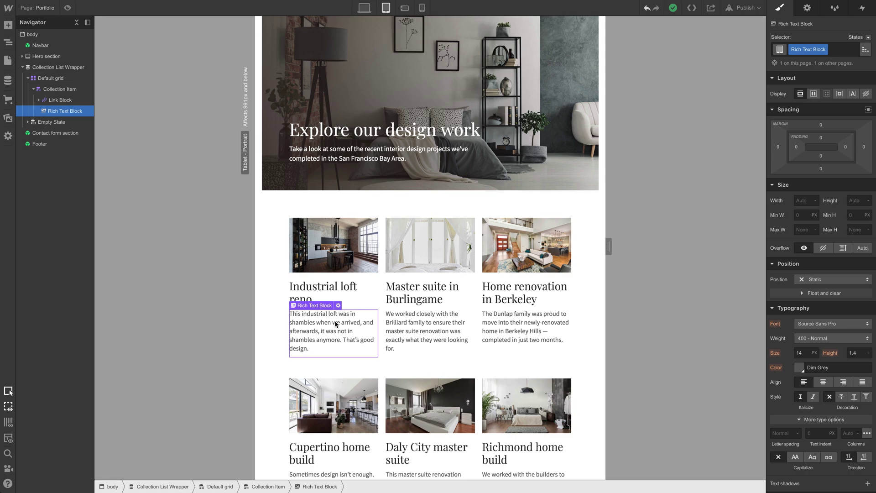
{"action": "left_click", "coordinate": [349, 161]}
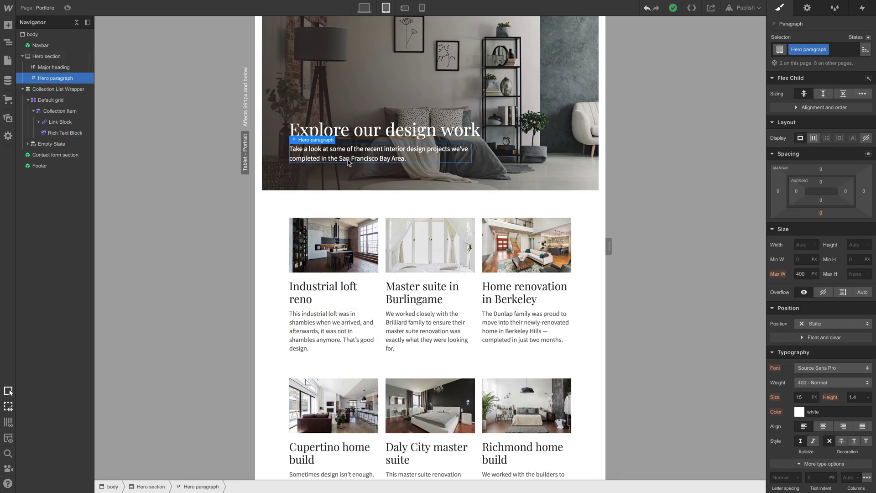
{"action": "scroll", "coordinate": [349, 162], "scroll_direction": "up", "scroll_amount": 1}
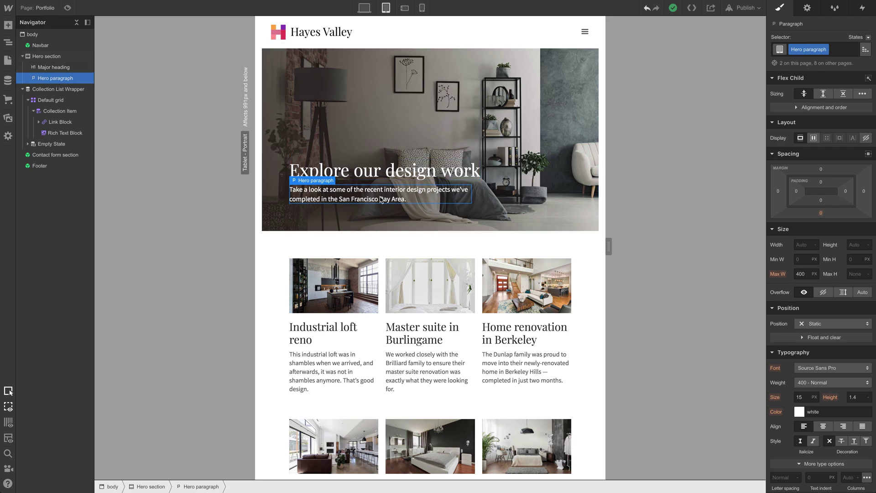
Step: At phone landscape, set the hero paragraph's font size to 14px
{"action": "left_click", "coordinate": [405, 8]}
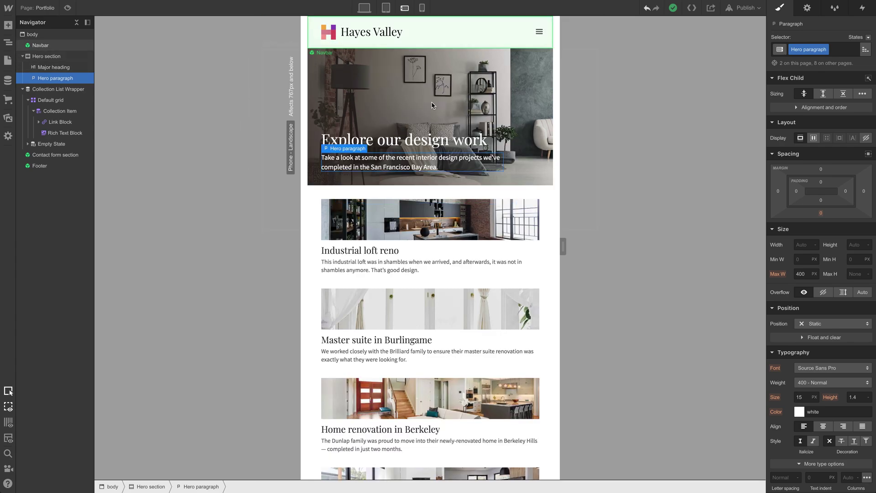
{"action": "left_click", "coordinate": [360, 264]}
{"action": "left_click", "coordinate": [56, 78]}
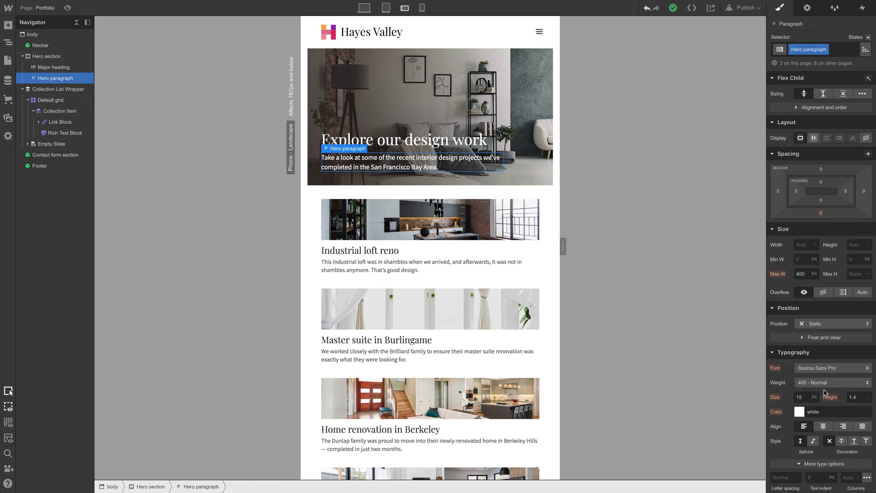
{"action": "type", "text": "14"}
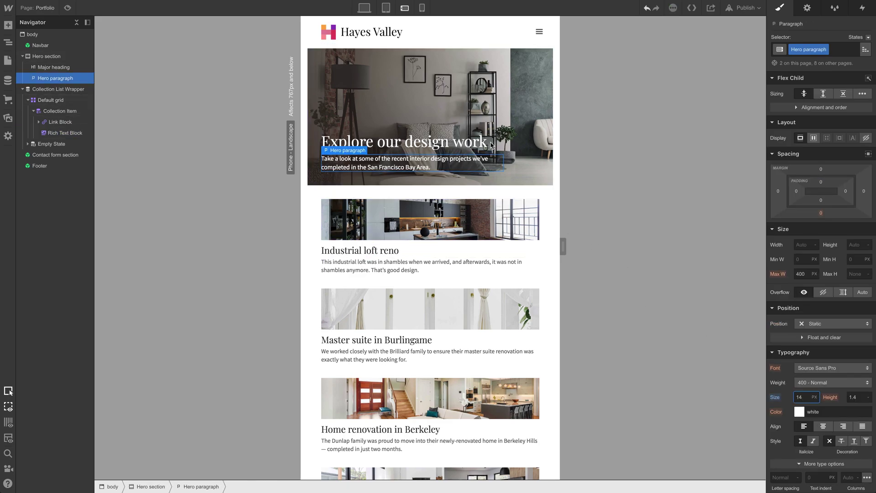
{"action": "key", "text": "Return"}
Step: Check the 14px hero paragraph at phone portrait, then return to phone landscape
{"action": "key", "text": "shift+4"}
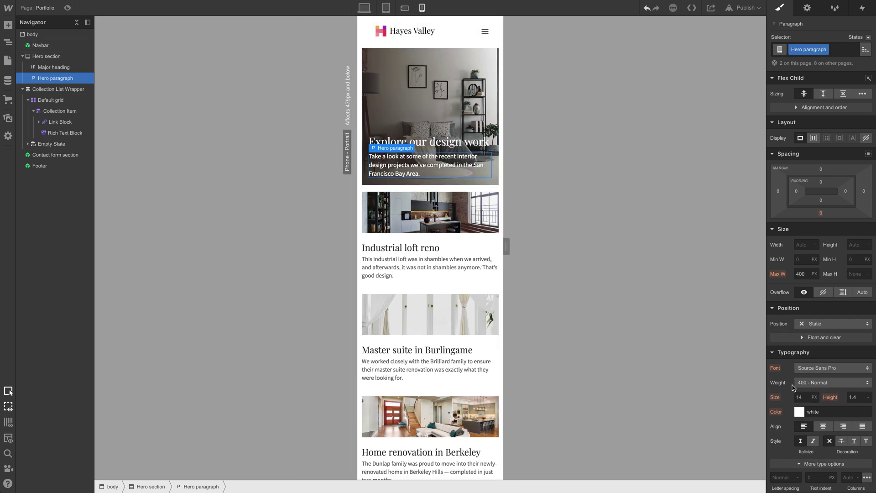
{"action": "left_click", "coordinate": [451, 273]}
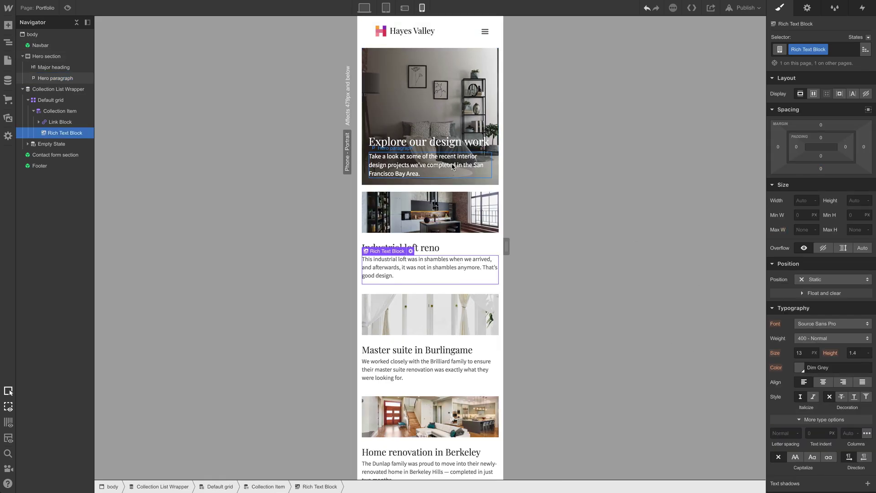
{"action": "left_click", "coordinate": [454, 169]}
{"action": "key", "text": "shift+3"}
{"action": "left_click", "coordinate": [482, 184]}
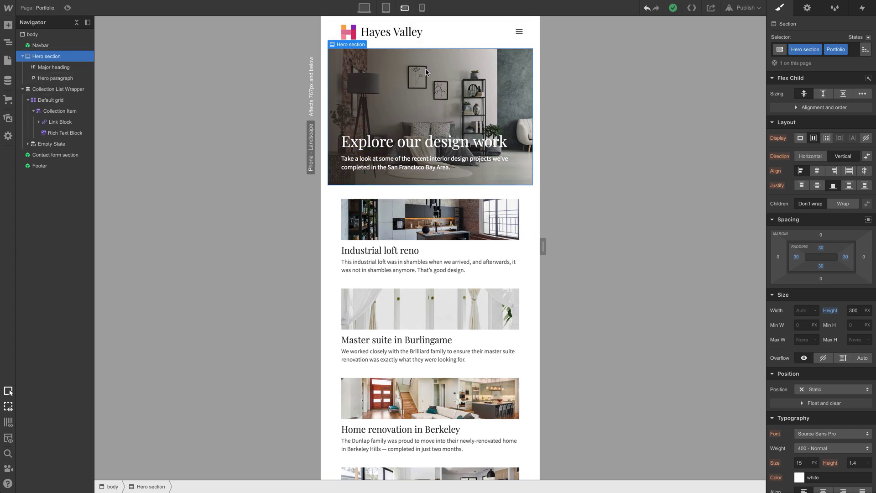
Step: Inspect the hero's Linear gradient background and its colour stop
{"action": "scroll", "coordinate": [808, 349], "scroll_direction": "down", "scroll_amount": 9}
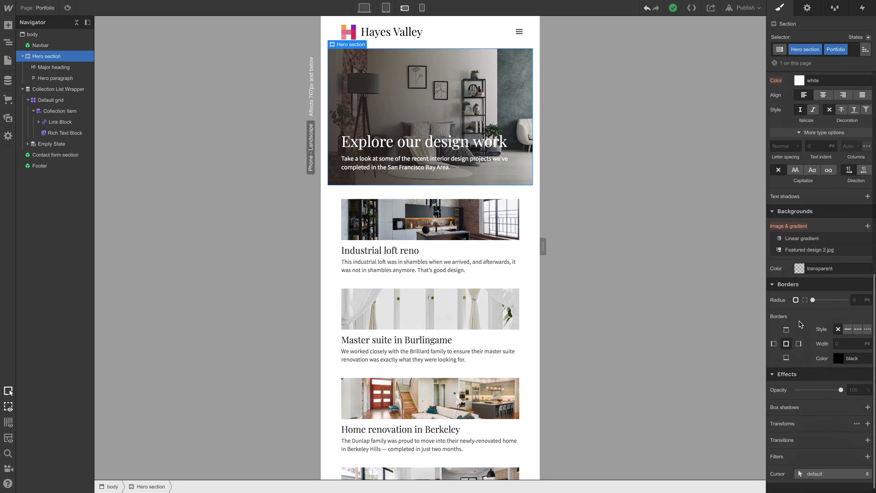
{"action": "left_click", "coordinate": [798, 242]}
{"action": "left_click_drag", "start_coordinate": [774, 291], "coordinate": [811, 289]}
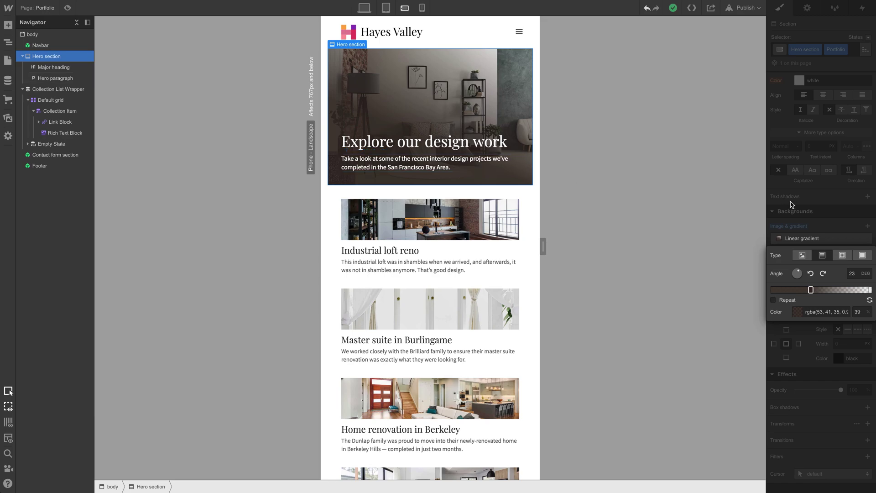
{"action": "left_click", "coordinate": [630, 146]}
Step: At phone portrait, widen the canvas to 479px, check the Featured design 2.jpg background, and scroll to the form
{"action": "left_click", "coordinate": [422, 8]}
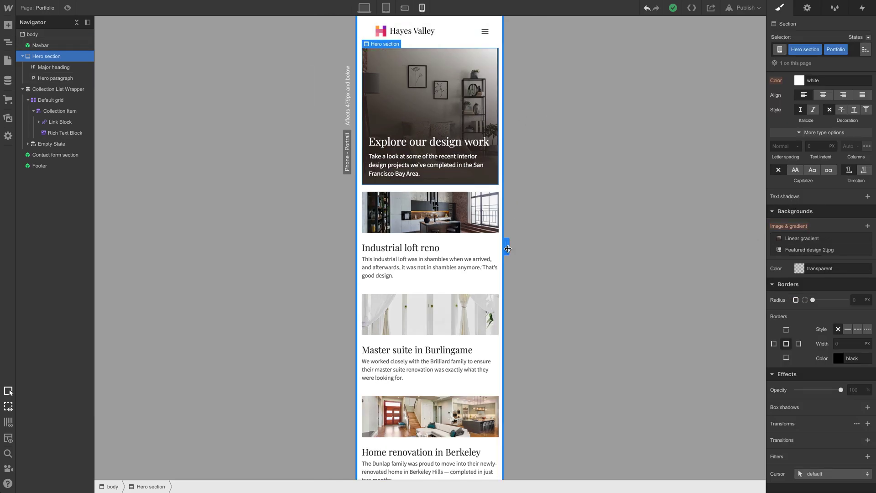
{"action": "left_click_drag", "start_coordinate": [507, 247], "coordinate": [543, 249]}
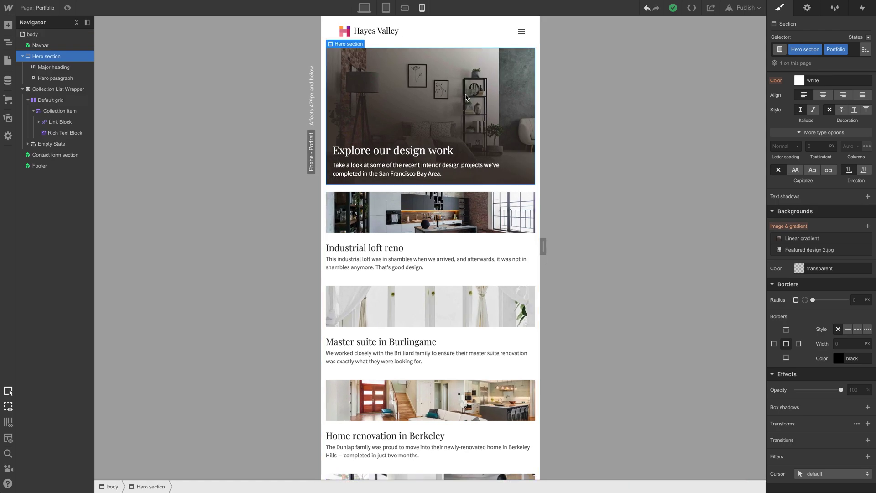
{"action": "left_click", "coordinate": [805, 251]}
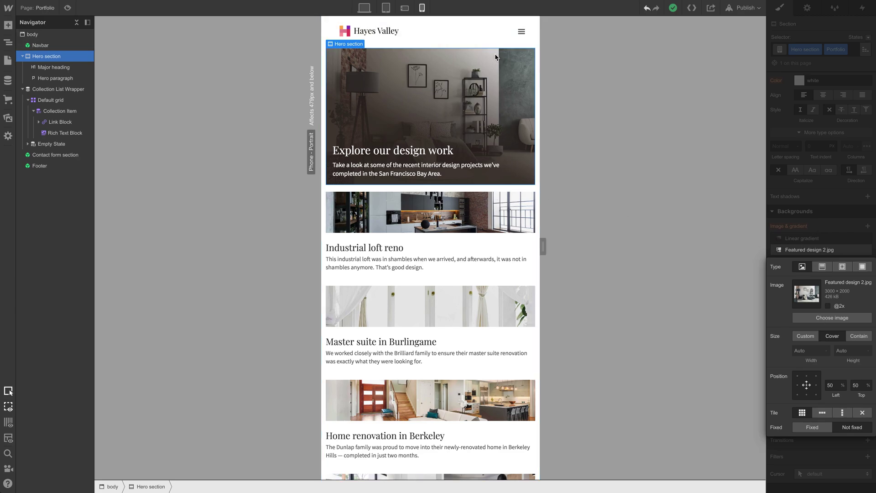
{"action": "left_click_drag", "start_coordinate": [543, 248], "coordinate": [611, 232]}
{"action": "left_click", "coordinate": [837, 202]}
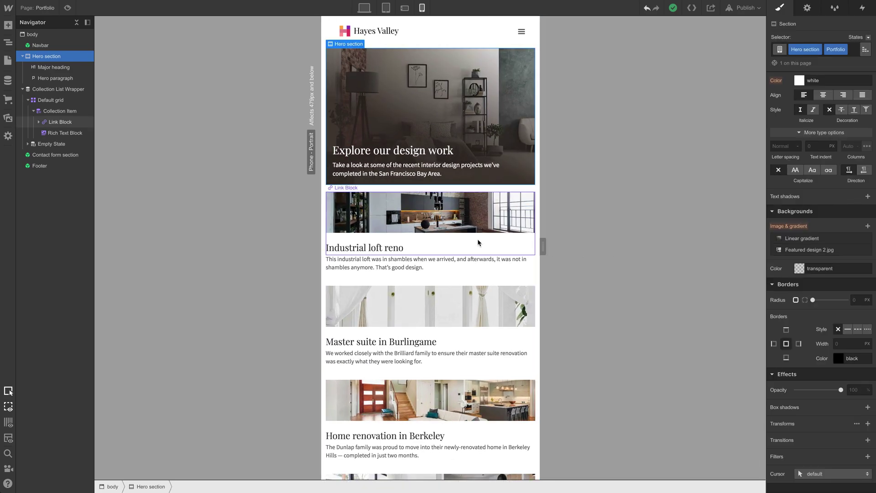
{"action": "scroll", "coordinate": [479, 235], "scroll_direction": "down", "scroll_amount": 10}
{"action": "scroll", "coordinate": [481, 234], "scroll_direction": "down", "scroll_amount": 10}
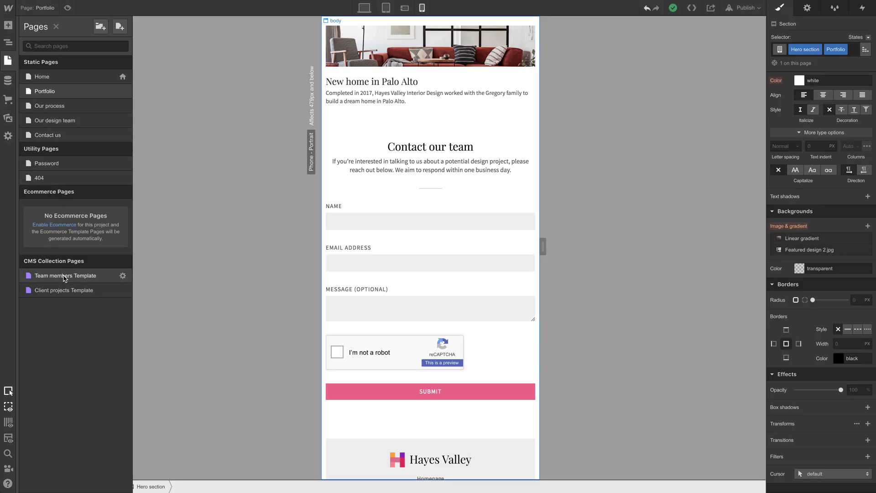
Step: Open the Client projects Template page at desktop width and scroll through it
{"action": "left_click", "coordinate": [64, 292]}
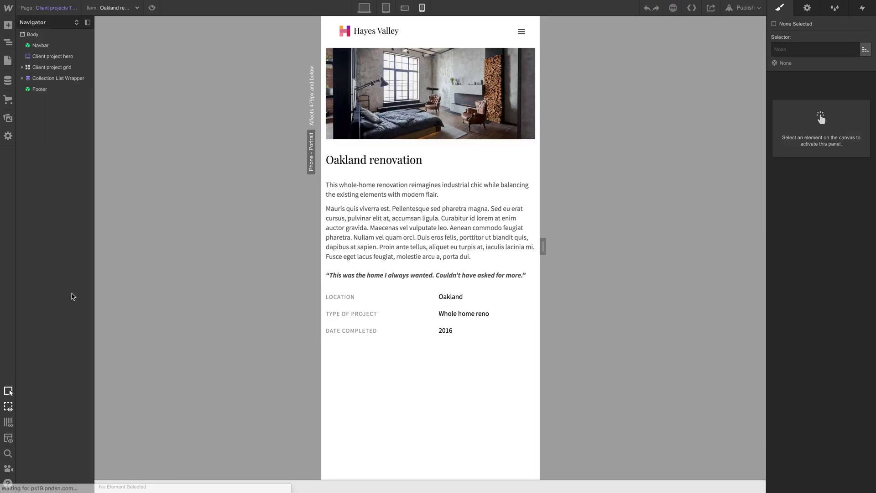
{"action": "left_click", "coordinate": [364, 8]}
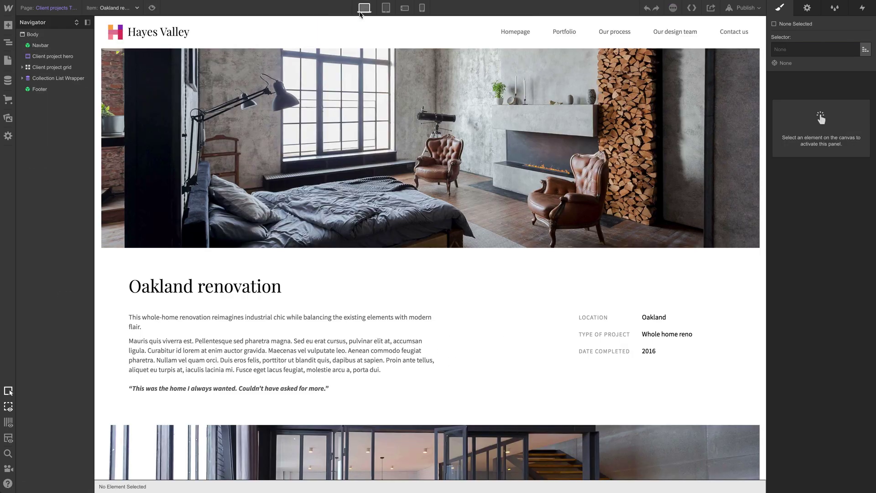
{"action": "scroll", "coordinate": [487, 191], "scroll_direction": "down", "scroll_amount": 2}
{"action": "scroll", "coordinate": [487, 196], "scroll_direction": "down", "scroll_amount": 15}
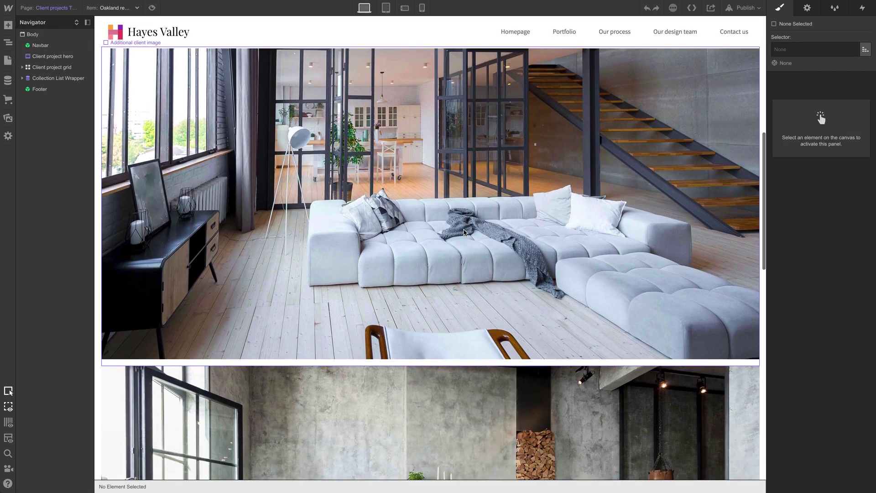
{"action": "scroll", "coordinate": [462, 226], "scroll_direction": "up", "scroll_amount": 20}
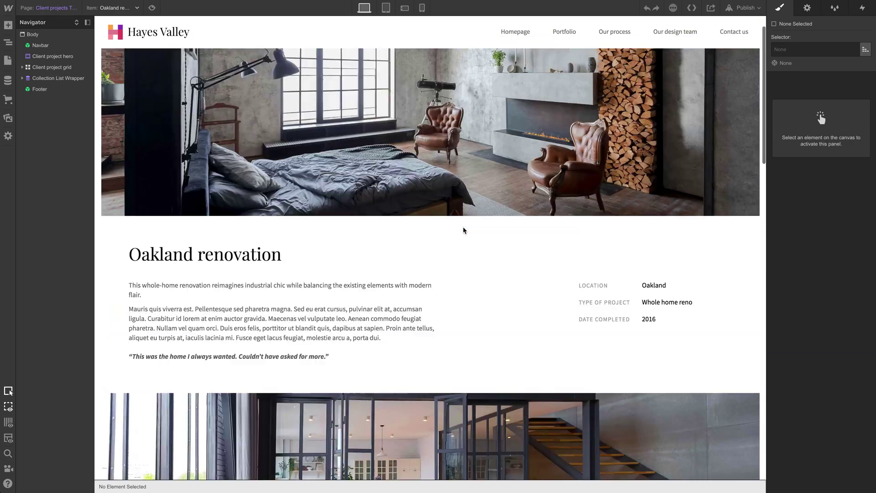
{"action": "left_click", "coordinate": [261, 290]}
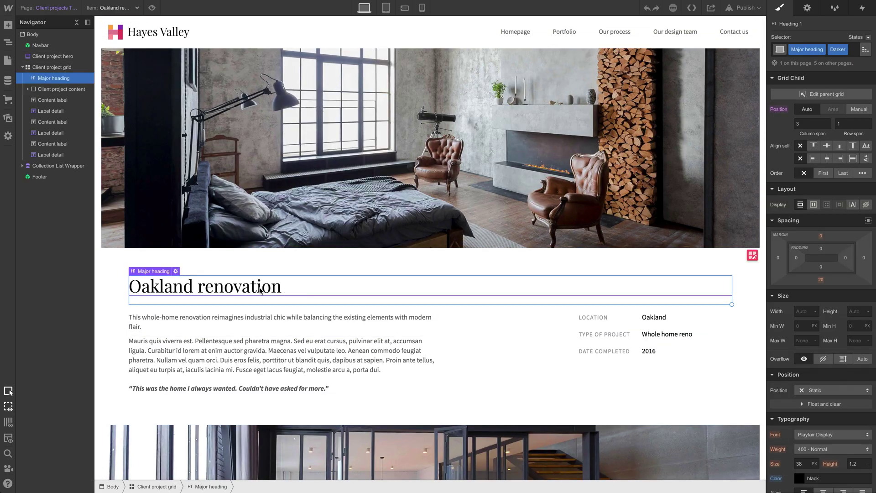
{"action": "key", "text": "Escape"}
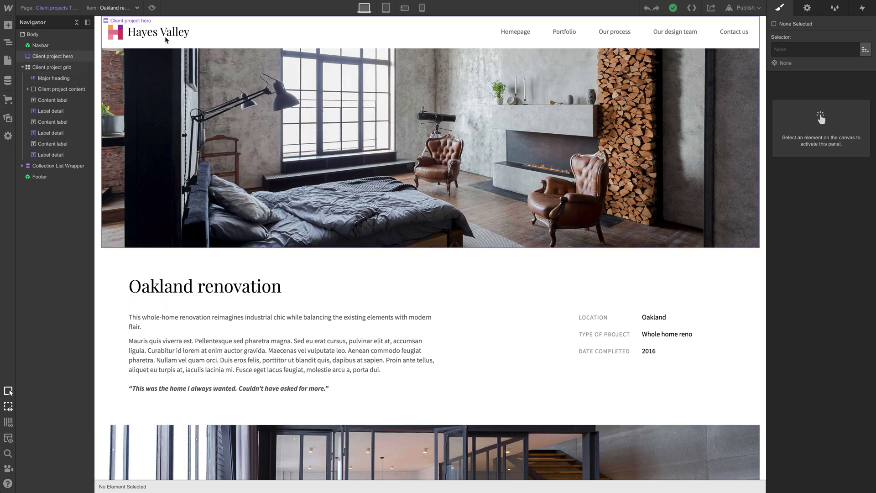
Step: Show the Industrial loft reno item from the collection items list
{"action": "left_click", "coordinate": [133, 7]}
{"action": "left_click", "coordinate": [120, 49]}
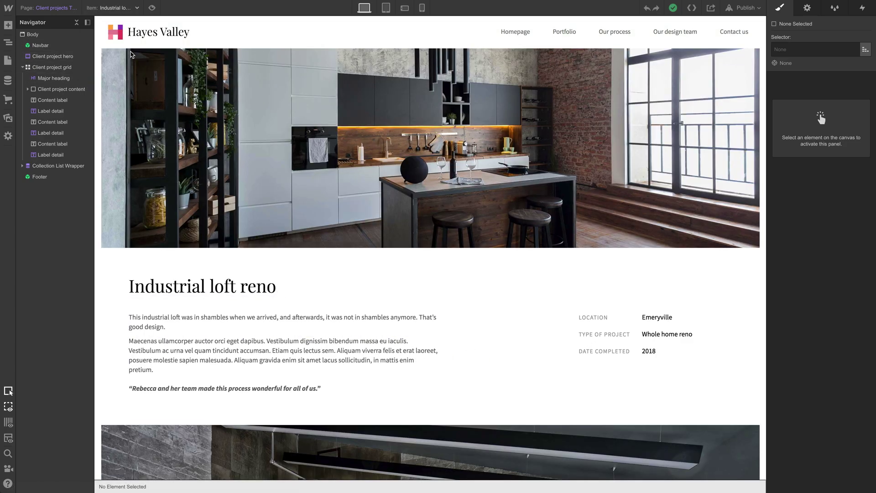
{"action": "scroll", "coordinate": [204, 153], "scroll_direction": "down", "scroll_amount": 15}
{"action": "scroll", "coordinate": [204, 153], "scroll_direction": "up", "scroll_amount": 15}
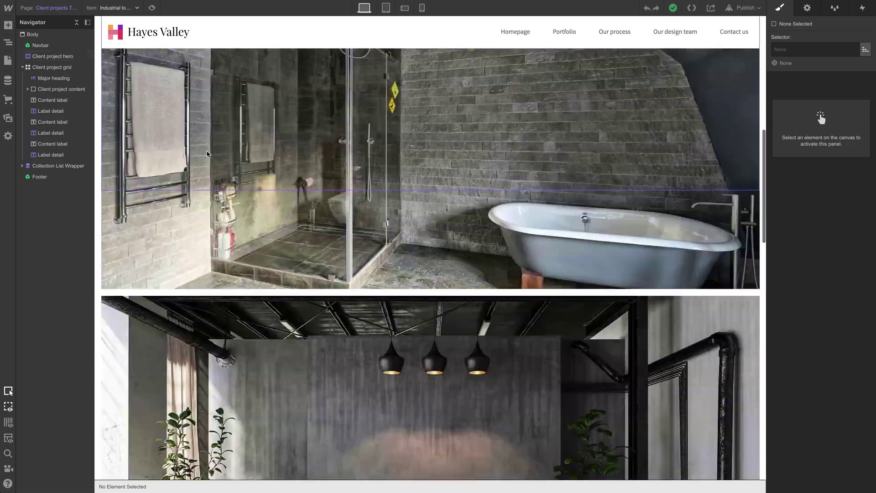
Step: Inspect the Industrial loft reno page at tablet, 767px phone landscape and 479px phone portrait, ending at phone landscape
{"action": "left_click", "coordinate": [385, 7]}
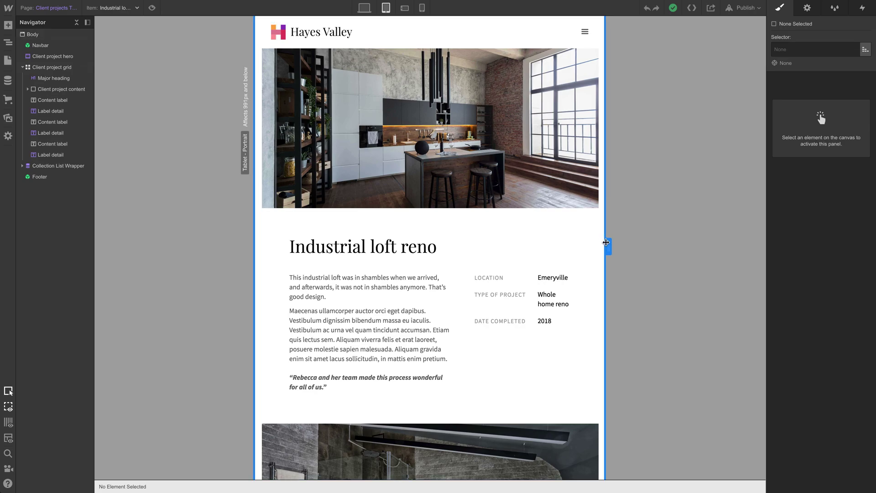
{"action": "mouse_move", "coordinate": [606, 243]}
{"action": "left_mouse_down"}
{"action": "mouse_move", "coordinate": [661, 245]}
{"action": "mouse_move", "coordinate": [605, 246]}
{"action": "left_mouse_up"}
{"action": "scroll", "coordinate": [517, 277], "scroll_direction": "down", "scroll_amount": 15}
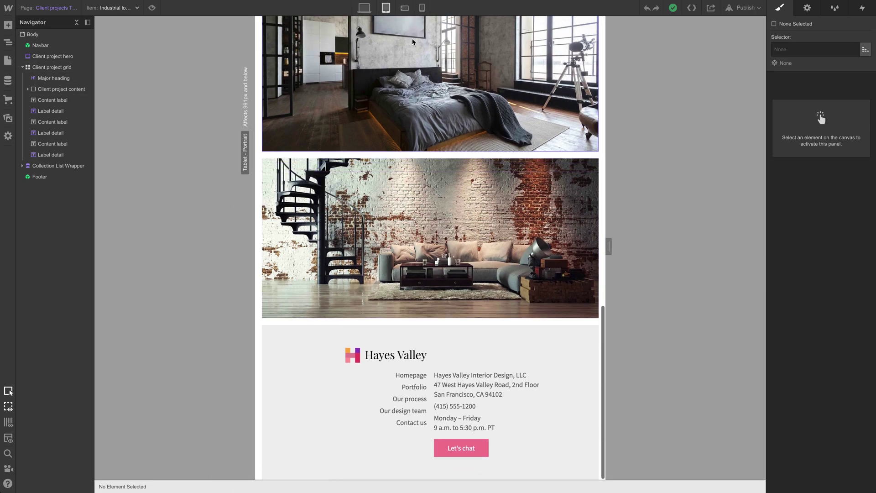
{"action": "left_click", "coordinate": [405, 8]}
{"action": "left_click_drag", "start_coordinate": [558, 244], "coordinate": [660, 250]}
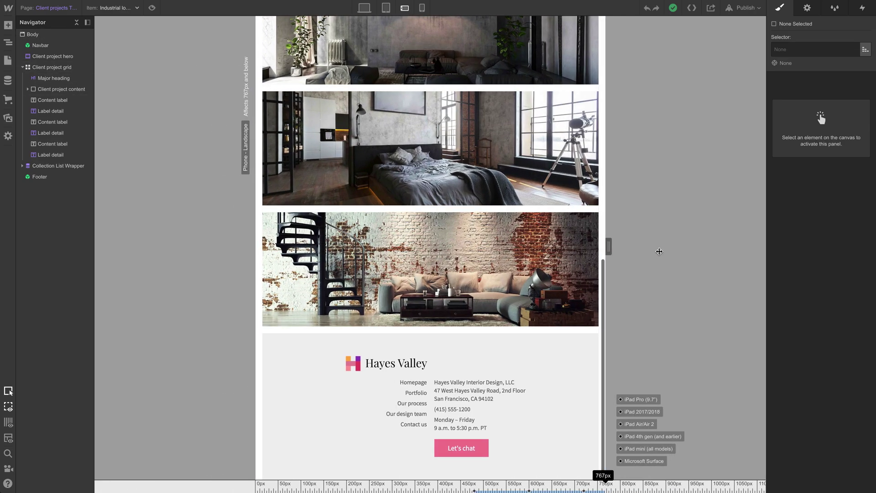
{"action": "scroll", "coordinate": [536, 234], "scroll_direction": "up", "scroll_amount": 8}
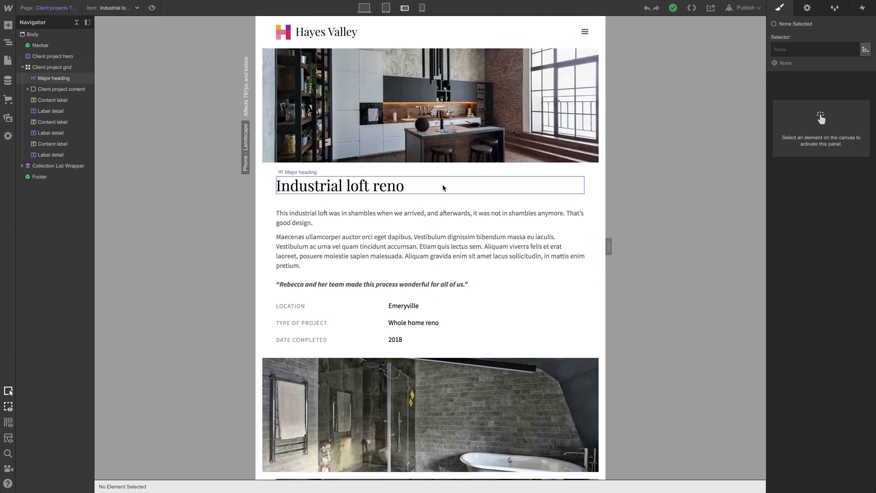
{"action": "left_click", "coordinate": [423, 8]}
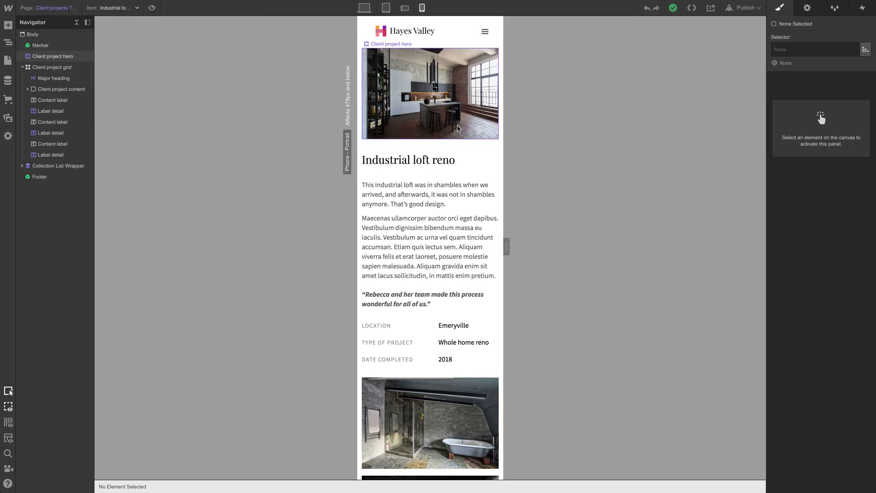
{"action": "left_click_drag", "start_coordinate": [508, 242], "coordinate": [566, 254]}
{"action": "scroll", "coordinate": [475, 276], "scroll_direction": "down", "scroll_amount": 10}
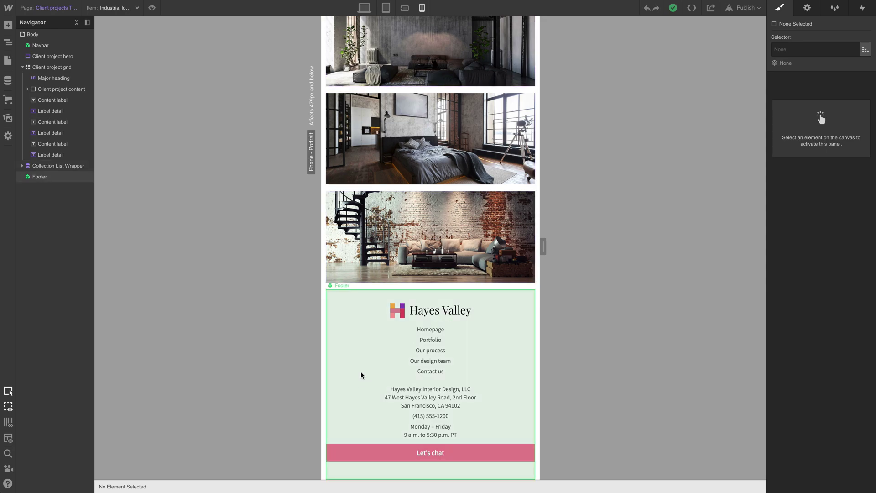
{"action": "left_click", "coordinate": [405, 9]}
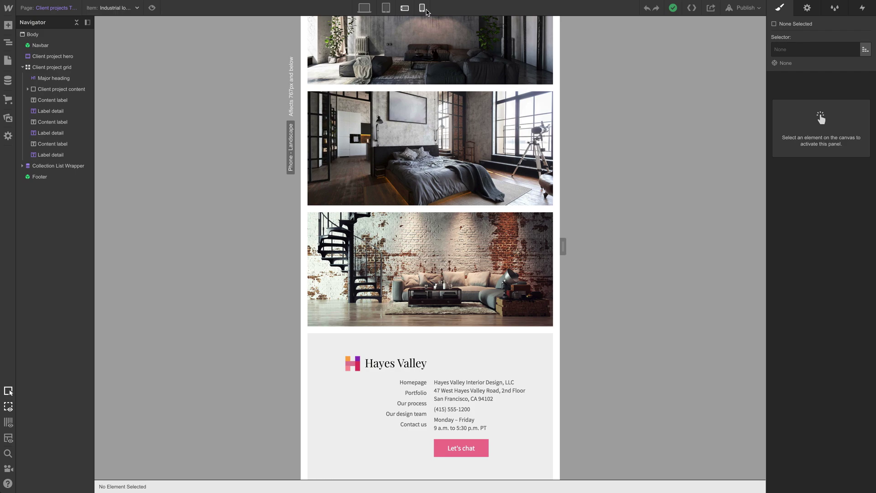
Step: At phone portrait width, open the Footer symbol and select its footer grid
{"action": "left_click", "coordinate": [422, 8]}
{"action": "double_click", "coordinate": [404, 366]}
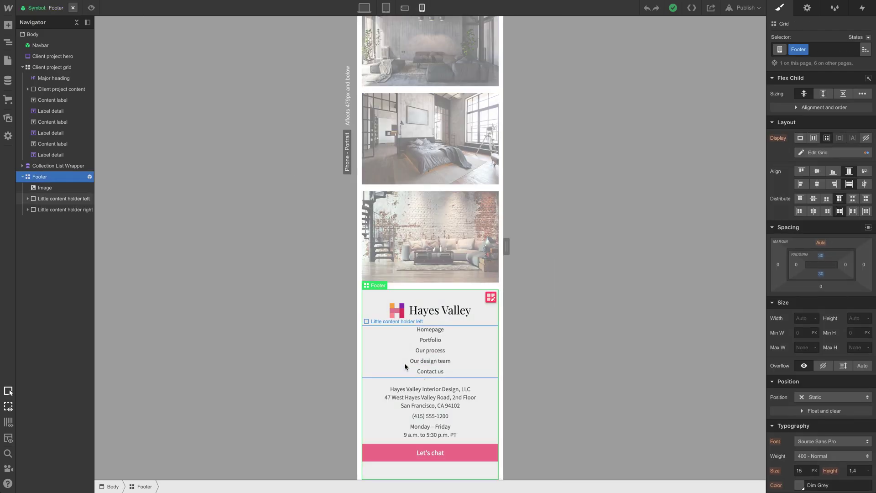
{"action": "left_click", "coordinate": [421, 452]}
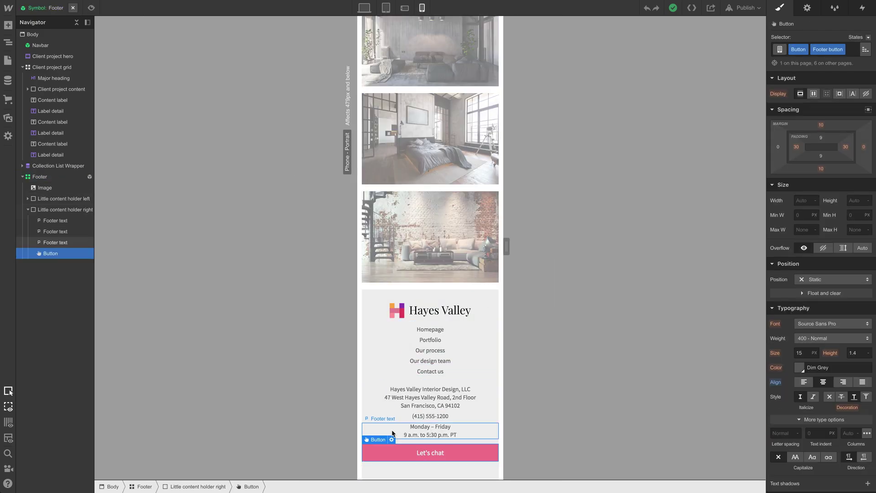
{"action": "left_click", "coordinate": [382, 473]}
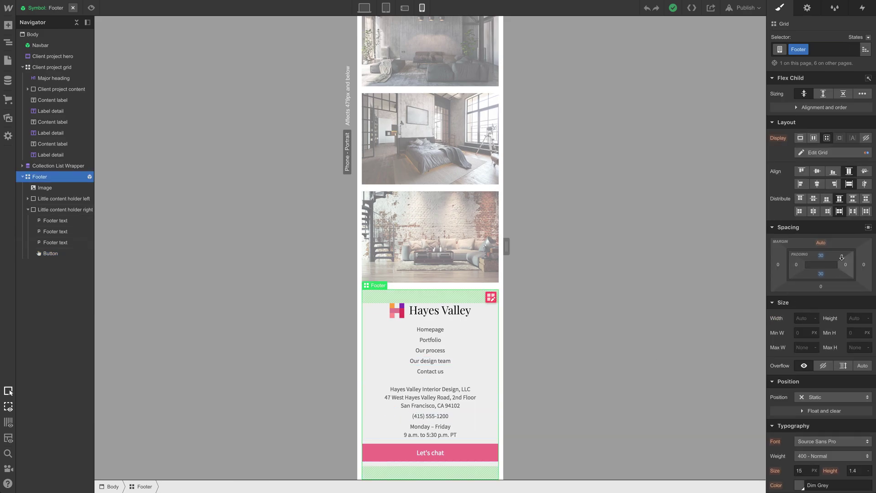
Step: Set 10 px left and right padding on the footer grid and leave symbol editing
{"action": "left_click_drag", "start_coordinate": [797, 269], "coordinate": [811, 273]}
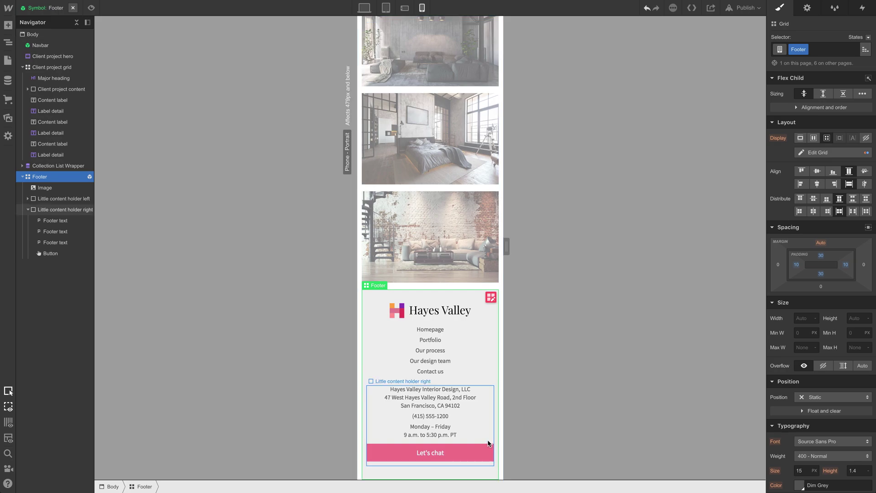
{"action": "left_click", "coordinate": [73, 8]}
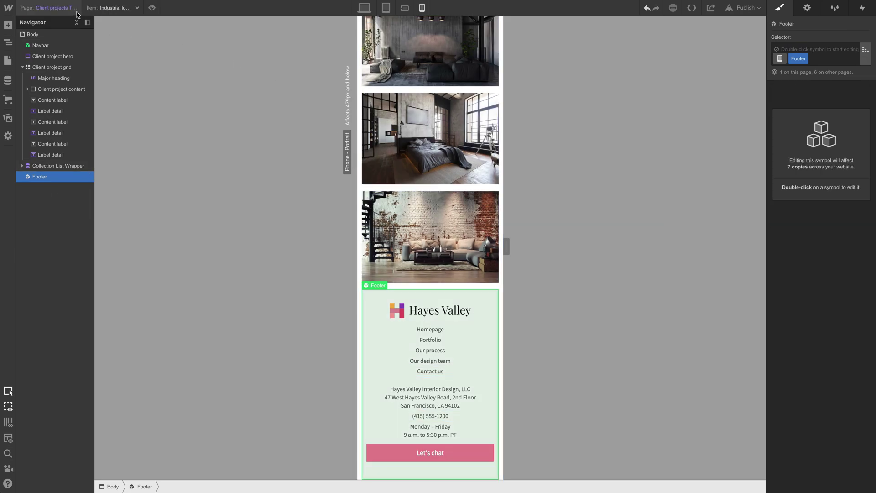
{"action": "key", "text": "Escape"}
{"action": "scroll", "coordinate": [473, 227], "scroll_direction": "up", "scroll_amount": 15}
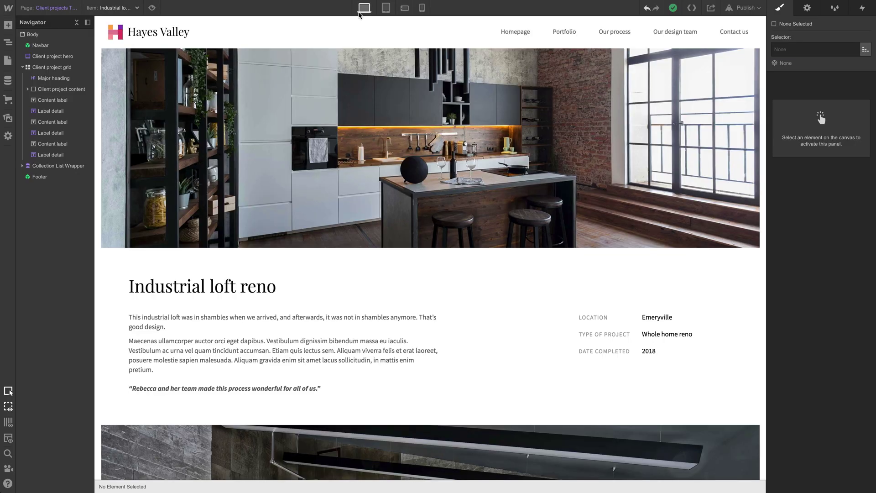
Step: Open the Our process page and scroll through it with the canvas narrowed to about 990 px
{"action": "left_click", "coordinate": [32, 11]}
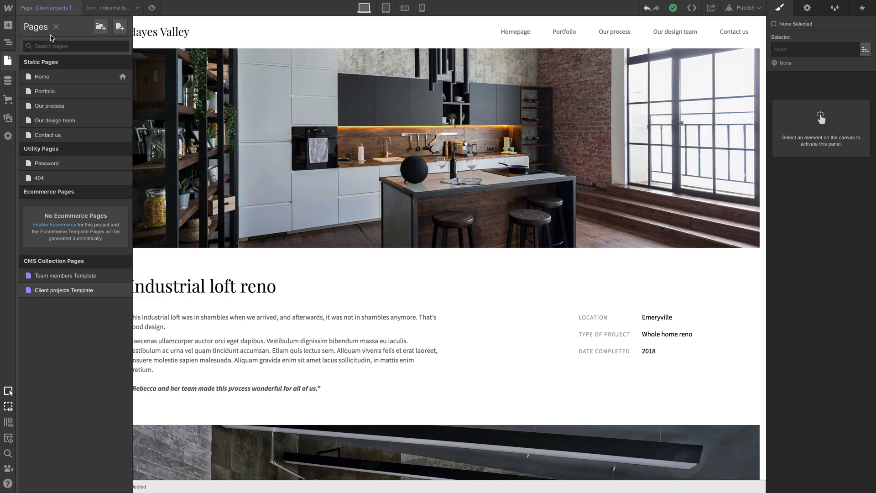
{"action": "left_click", "coordinate": [61, 106]}
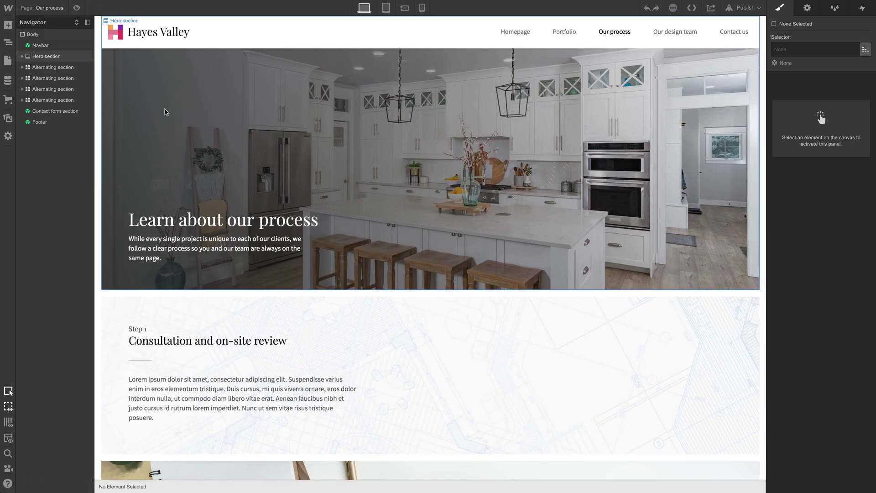
{"action": "scroll", "coordinate": [336, 246], "scroll_direction": "down", "scroll_amount": 6}
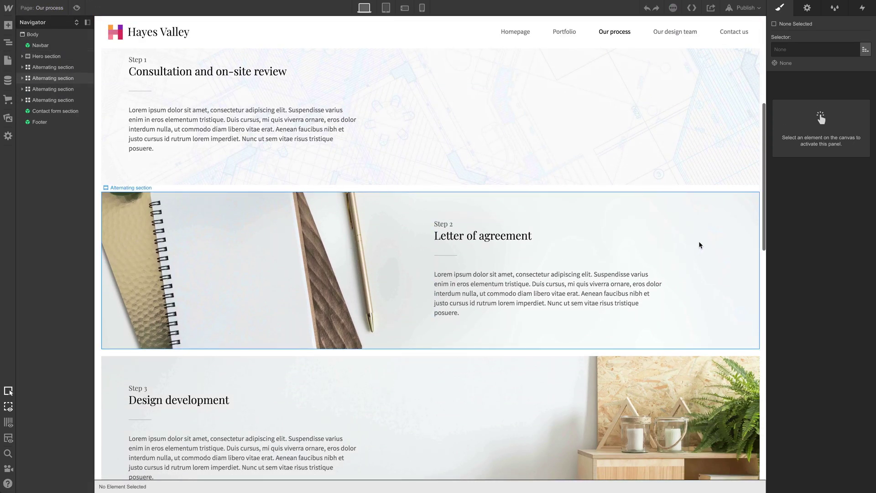
{"action": "left_click_drag", "start_coordinate": [765, 234], "coordinate": [642, 242]}
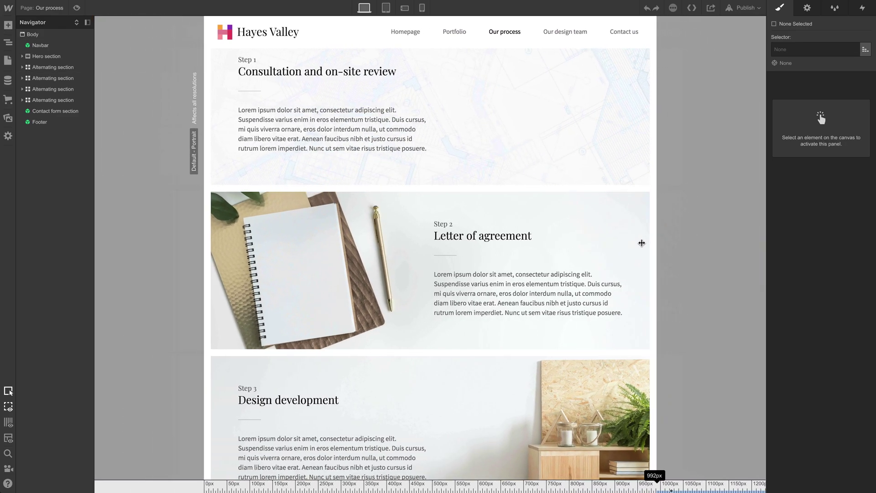
{"action": "scroll", "coordinate": [538, 264], "scroll_direction": "down", "scroll_amount": 12}
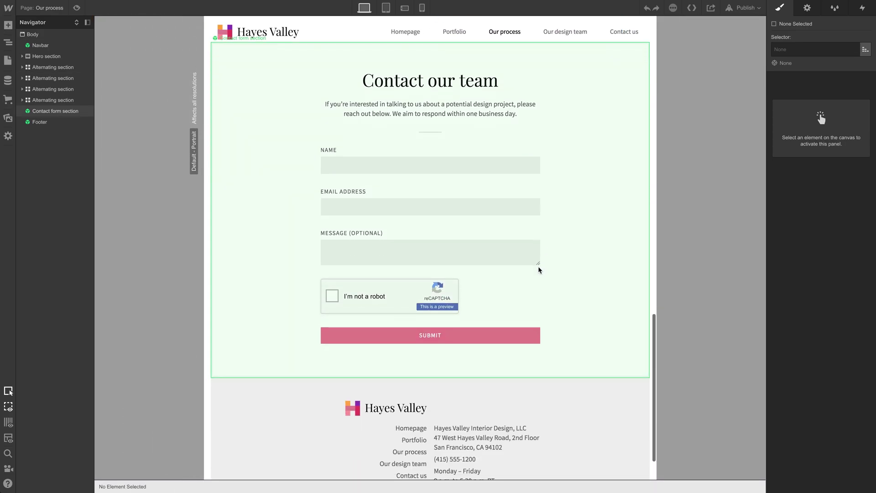
{"action": "scroll", "coordinate": [541, 271], "scroll_direction": "down", "scroll_amount": 2}
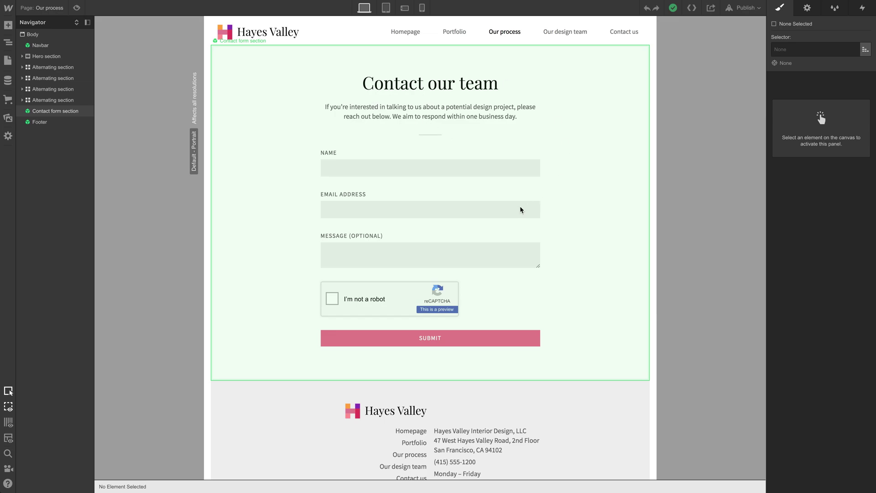
{"action": "scroll", "coordinate": [520, 208], "scroll_direction": "down", "scroll_amount": 2}
{"action": "scroll", "coordinate": [521, 205], "scroll_direction": "up", "scroll_amount": 15}
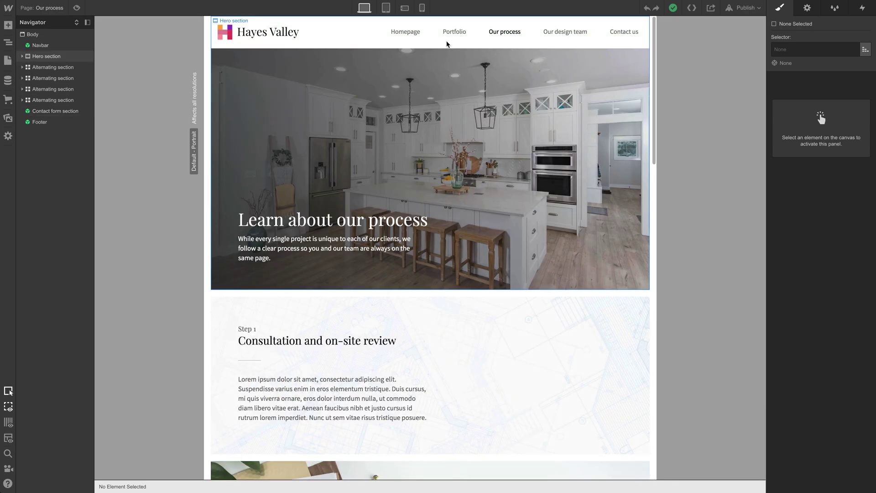
Step: Review the Our process page at tablet width
{"action": "left_click", "coordinate": [388, 10]}
{"action": "scroll", "coordinate": [415, 142], "scroll_direction": "down", "scroll_amount": 10}
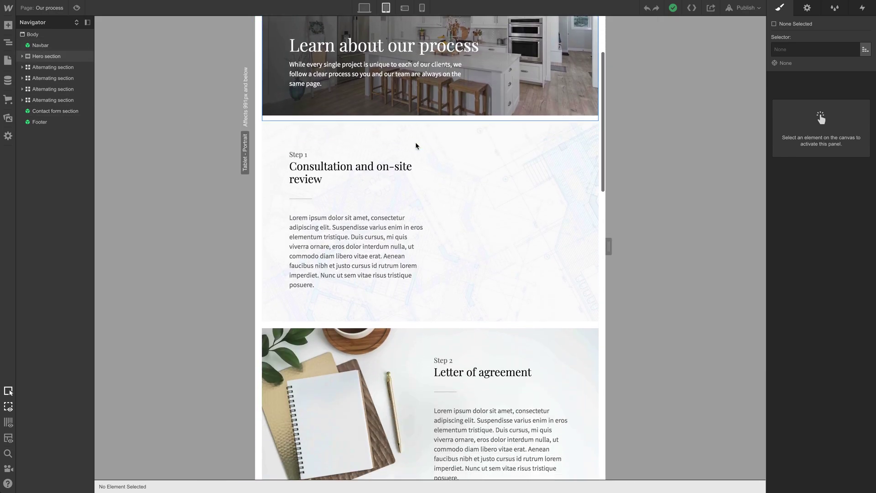
{"action": "scroll", "coordinate": [579, 227], "scroll_direction": "down", "scroll_amount": 6}
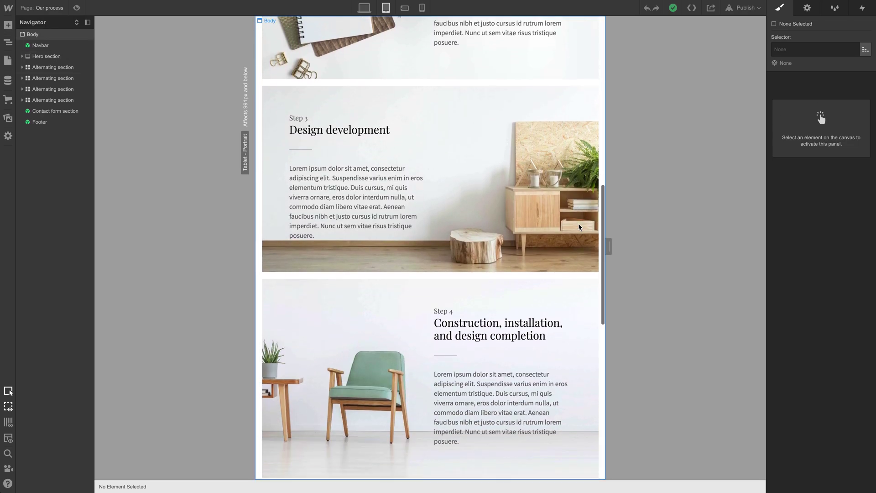
{"action": "scroll", "coordinate": [579, 227], "scroll_direction": "up", "scroll_amount": 17}
Step: Review the page at phone landscape width, then switch to phone portrait
{"action": "left_click", "coordinate": [404, 8]}
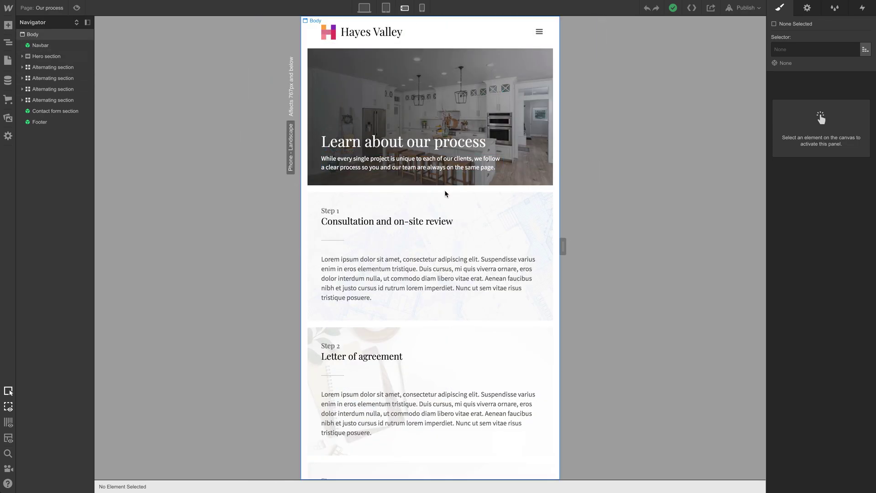
{"action": "scroll", "coordinate": [445, 190], "scroll_direction": "down", "scroll_amount": 5}
{"action": "scroll", "coordinate": [458, 196], "scroll_direction": "up", "scroll_amount": 1}
{"action": "scroll", "coordinate": [458, 196], "scroll_direction": "up", "scroll_amount": 4}
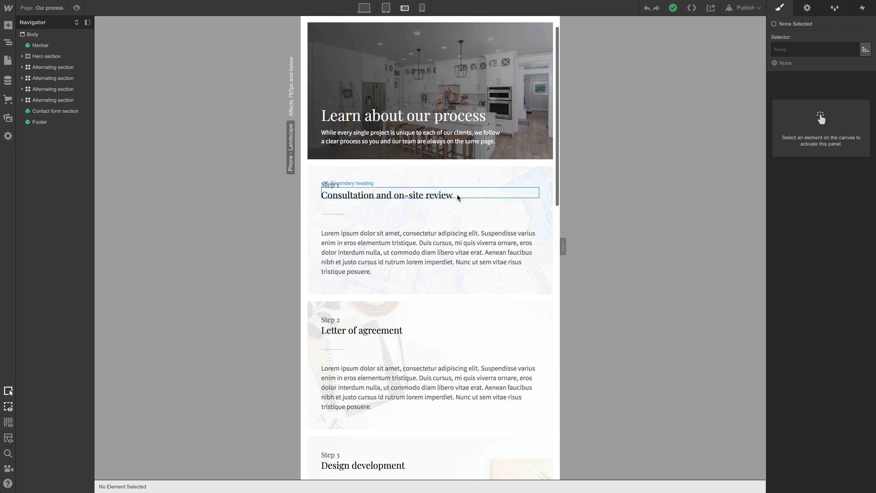
{"action": "scroll", "coordinate": [326, 209], "scroll_direction": "down", "scroll_amount": 5}
{"action": "scroll", "coordinate": [357, 261], "scroll_direction": "down", "scroll_amount": 4}
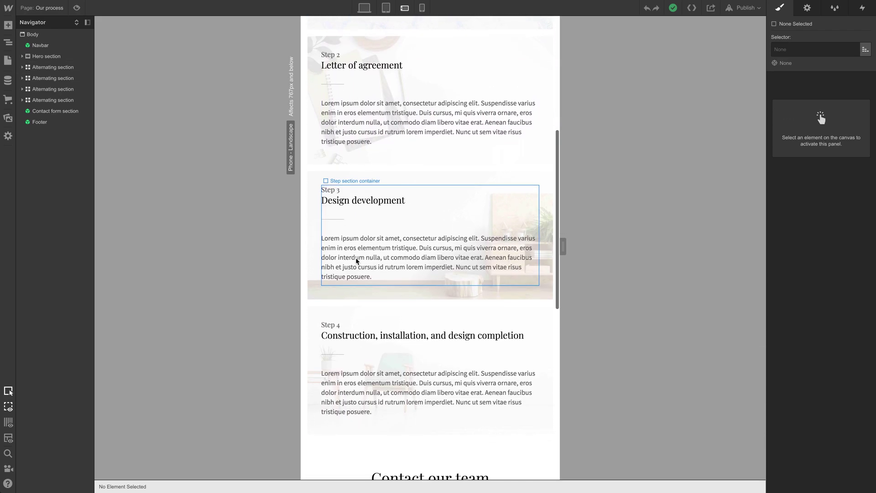
{"action": "scroll", "coordinate": [364, 259], "scroll_direction": "up", "scroll_amount": 1}
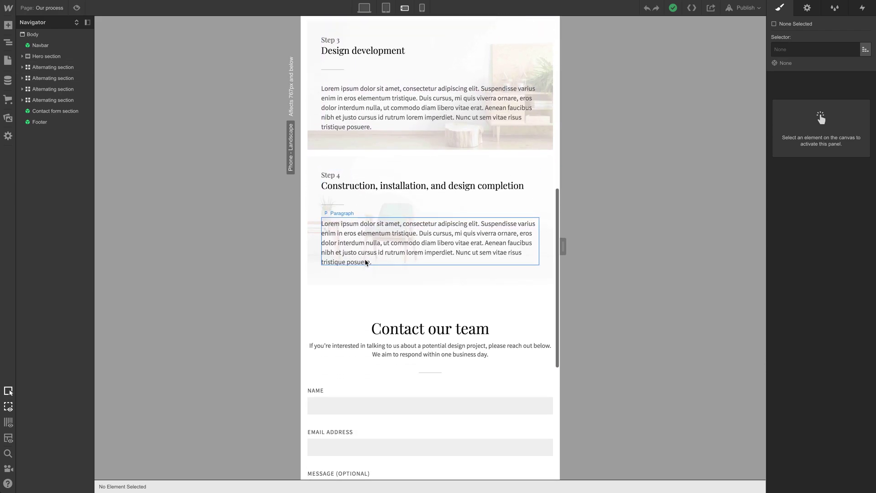
{"action": "key", "text": "shift+4"}
{"action": "scroll", "coordinate": [447, 174], "scroll_direction": "up", "scroll_amount": 10}
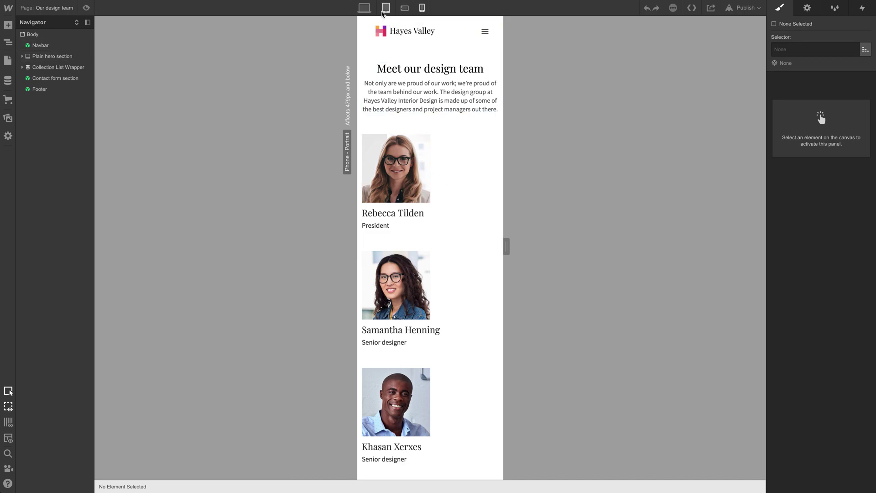
Step: Switch to the tablet layout at about 991 px width and scroll through the page
{"action": "left_click", "coordinate": [372, 9]}
{"action": "scroll", "coordinate": [390, 213], "scroll_direction": "down", "scroll_amount": 3}
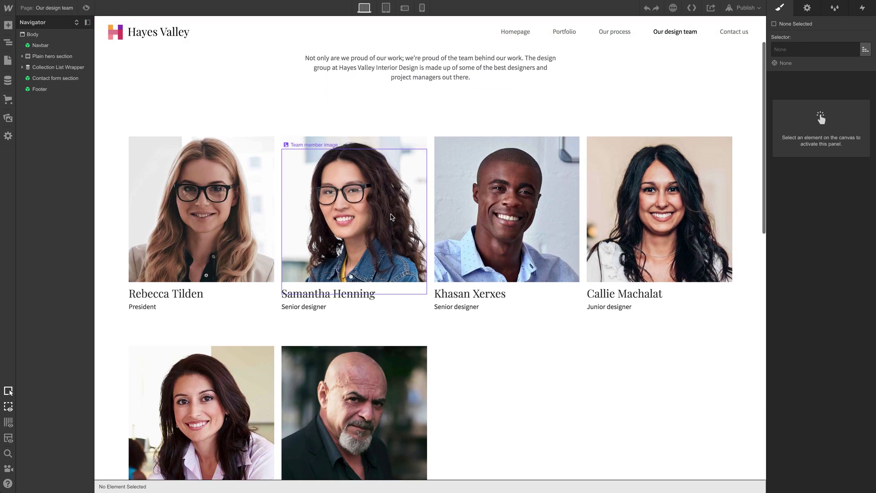
{"action": "scroll", "coordinate": [747, 229], "scroll_direction": "up", "scroll_amount": 1}
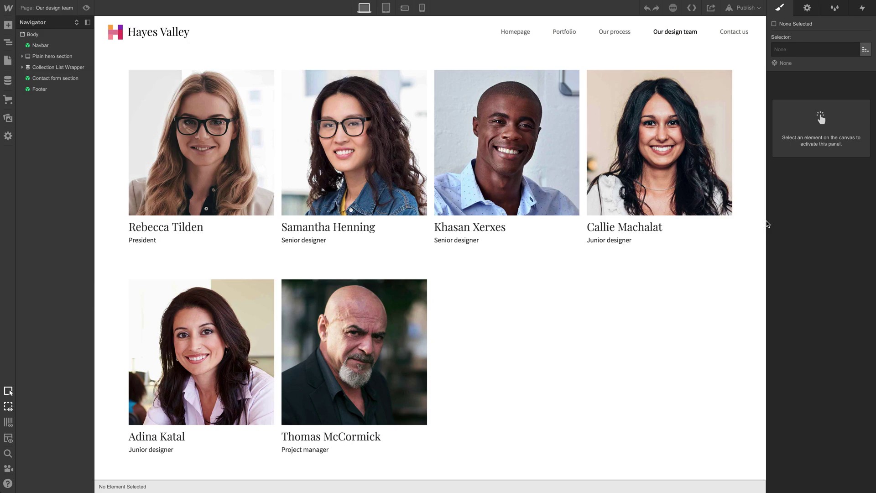
{"action": "left_click_drag", "start_coordinate": [767, 224], "coordinate": [651, 221]}
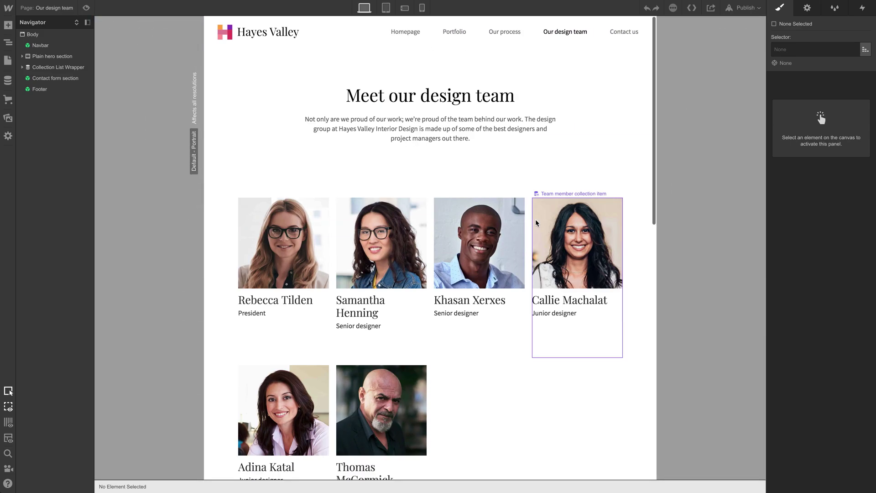
{"action": "left_click", "coordinate": [385, 7]}
{"action": "left_click_drag", "start_coordinate": [609, 245], "coordinate": [643, 260]}
{"action": "scroll", "coordinate": [454, 279], "scroll_direction": "down", "scroll_amount": 10}
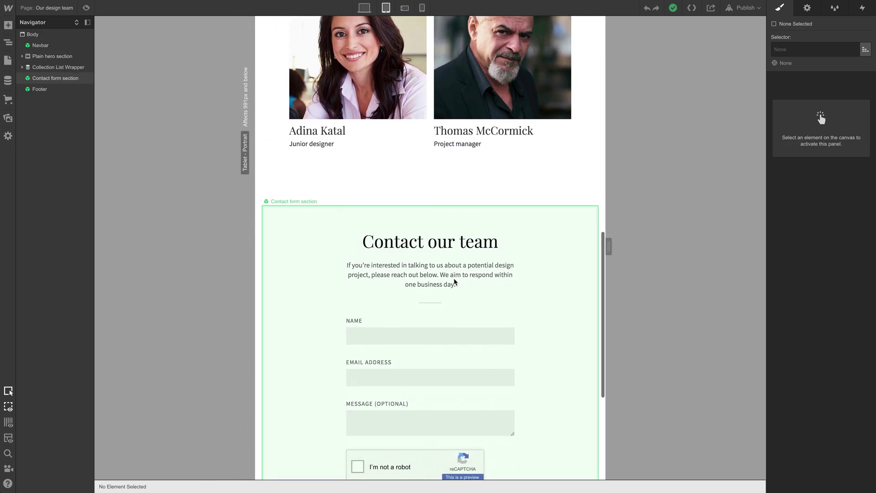
{"action": "scroll", "coordinate": [454, 278], "scroll_direction": "down", "scroll_amount": 2}
{"action": "scroll", "coordinate": [433, 151], "scroll_direction": "up", "scroll_amount": 4}
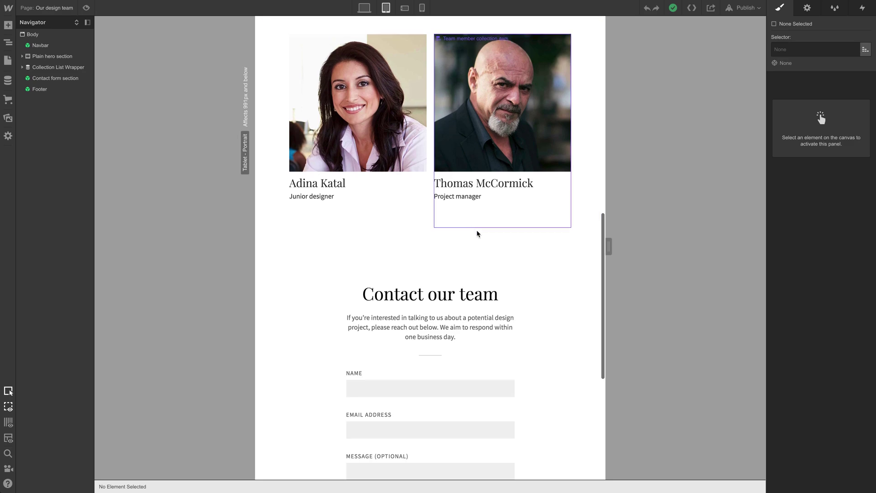
Step: Set the Team member grid's bottom padding to 30, then to 0
{"action": "left_click", "coordinate": [494, 270]}
{"action": "scroll", "coordinate": [540, 266], "scroll_direction": "up", "scroll_amount": 2}
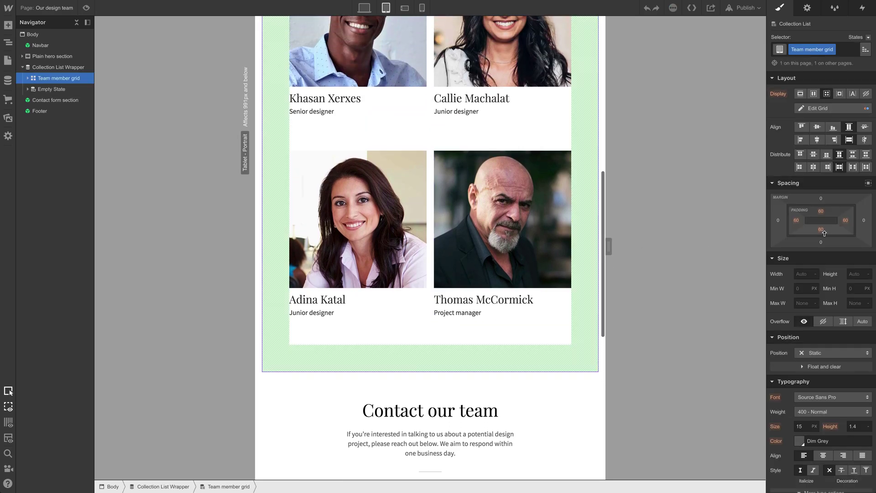
{"action": "left_click", "coordinate": [822, 230]}
{"action": "type", "text": "30"}
{"action": "key", "text": "Return"}
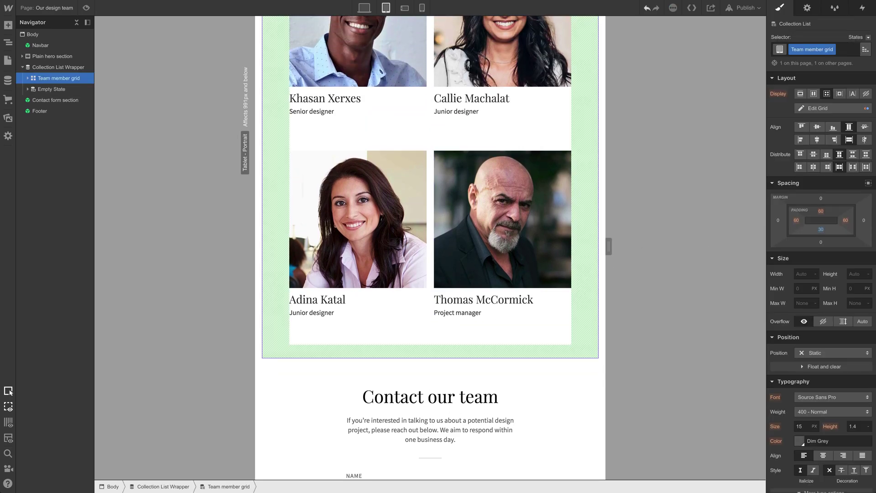
{"action": "left_click", "coordinate": [821, 230]}
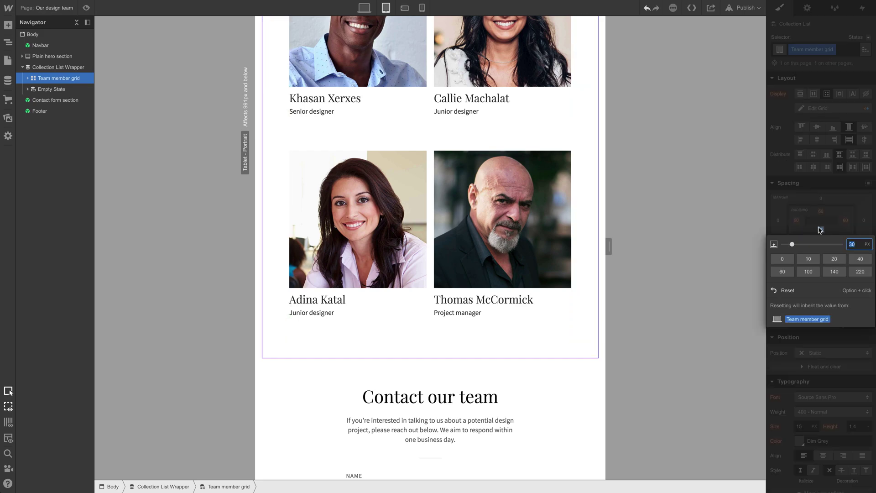
{"action": "type", "text": "0"}
{"action": "key", "text": "Return"}
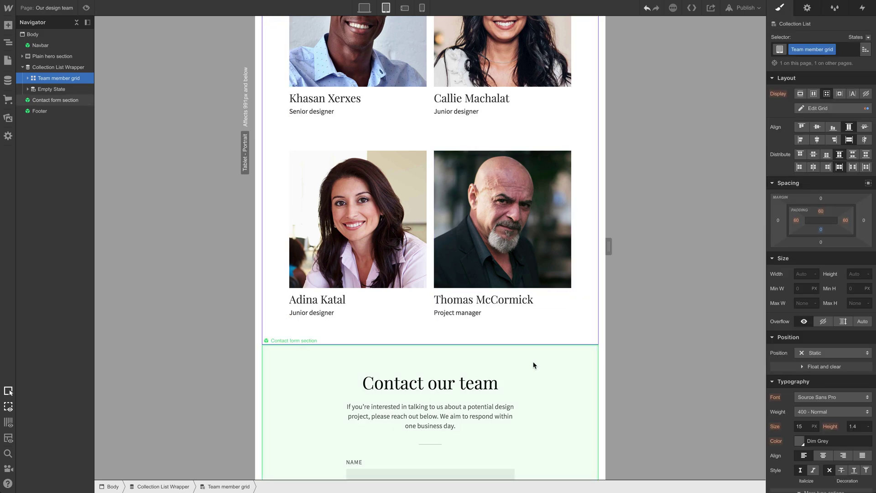
Step: Check the Contact form section, then deselect it and scroll back up
{"action": "left_click", "coordinate": [445, 395]}
{"action": "scroll", "coordinate": [456, 376], "scroll_direction": "down", "scroll_amount": 3}
{"action": "key", "text": "Escape"}
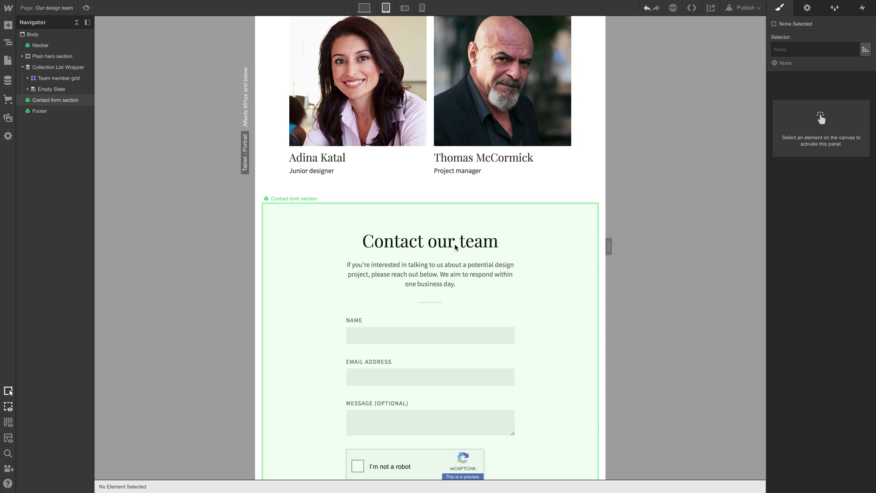
{"action": "scroll", "coordinate": [458, 372], "scroll_direction": "up", "scroll_amount": 12}
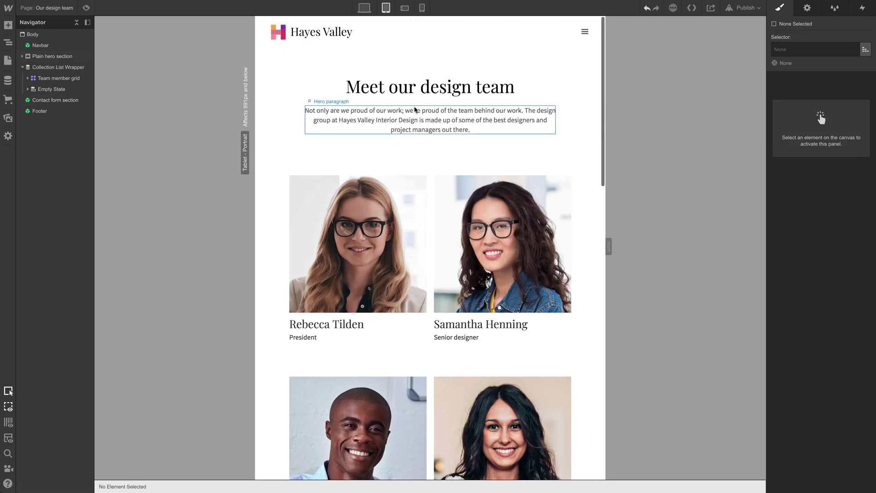
Step: At phone portrait, give the first team card a 'Team member link' combo class with centred alignment
{"action": "left_click", "coordinate": [405, 10]}
{"action": "scroll", "coordinate": [442, 139], "scroll_direction": "down", "scroll_amount": 1}
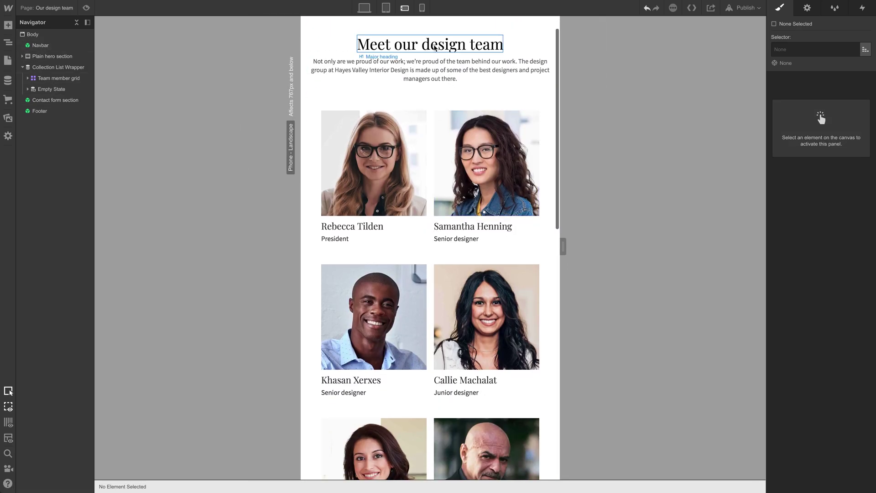
{"action": "left_click", "coordinate": [423, 9]}
{"action": "left_click", "coordinate": [463, 162]}
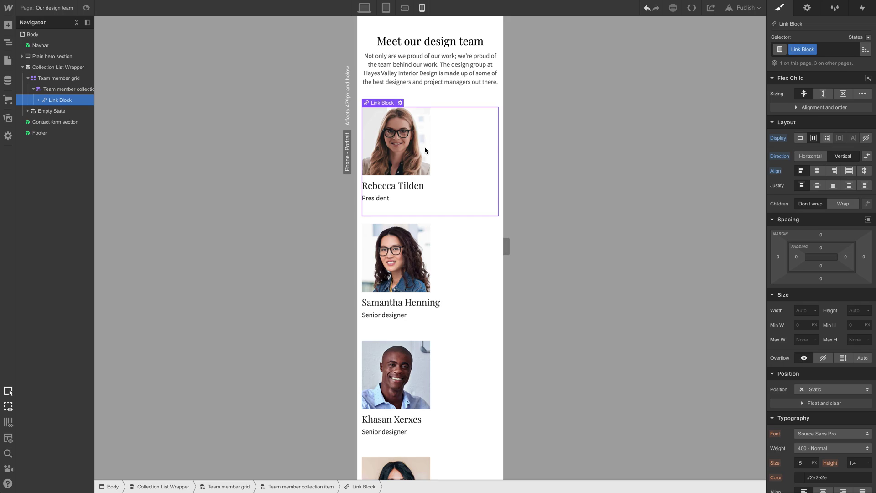
{"action": "left_click", "coordinate": [828, 52]}
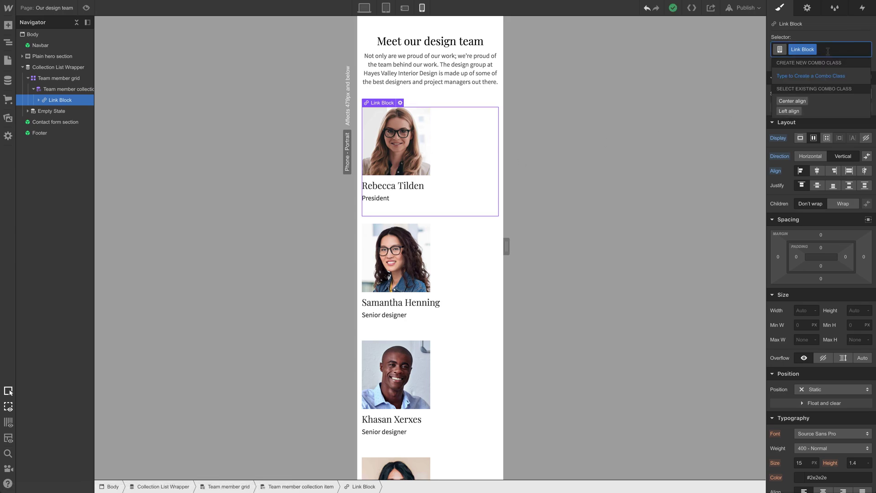
{"action": "type", "text": "Team member link"}
{"action": "key", "text": "Return"}
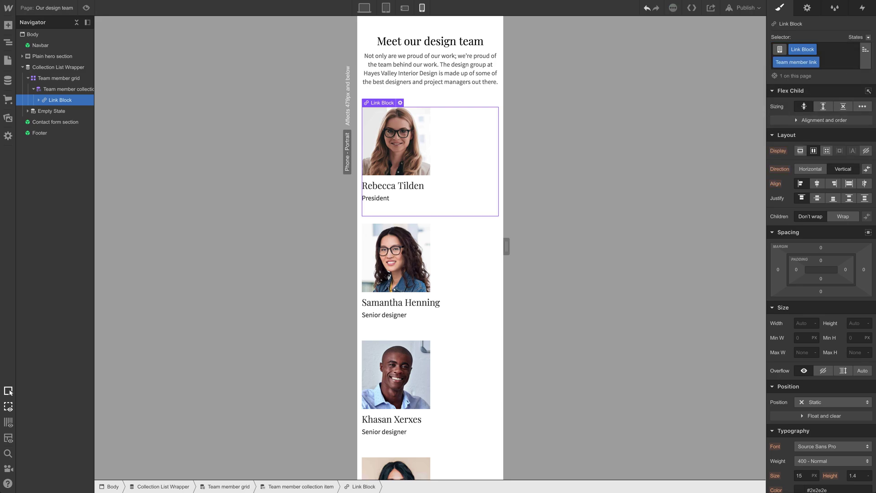
{"action": "left_click", "coordinate": [817, 184]}
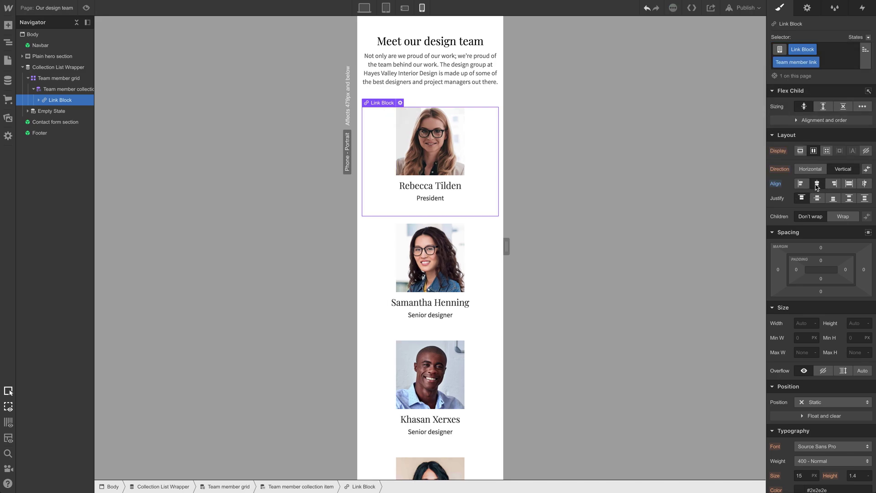
Step: Narrow the canvas to 240 px and scroll to check the centred team cards
{"action": "left_click_drag", "start_coordinate": [506, 247], "coordinate": [545, 262]}
{"action": "scroll", "coordinate": [508, 272], "scroll_direction": "down", "scroll_amount": 10}
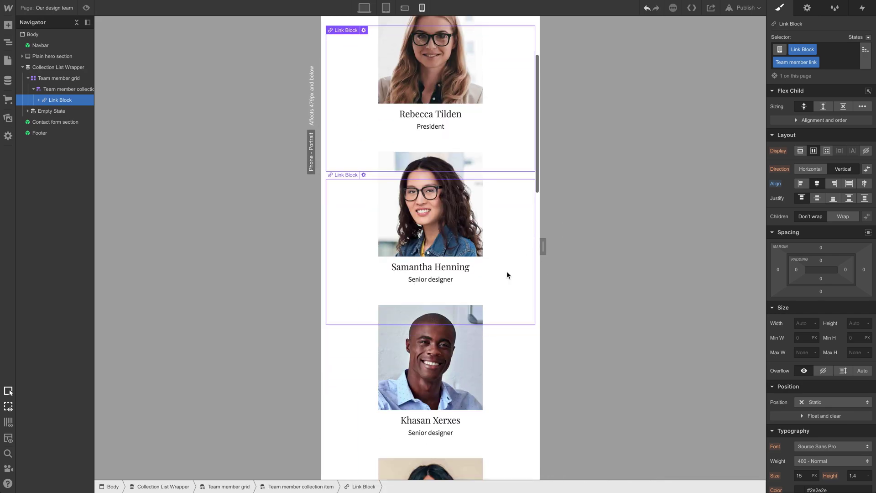
{"action": "scroll", "coordinate": [508, 270], "scroll_direction": "up", "scroll_amount": 10}
{"action": "scroll", "coordinate": [508, 270], "scroll_direction": "down", "scroll_amount": 4}
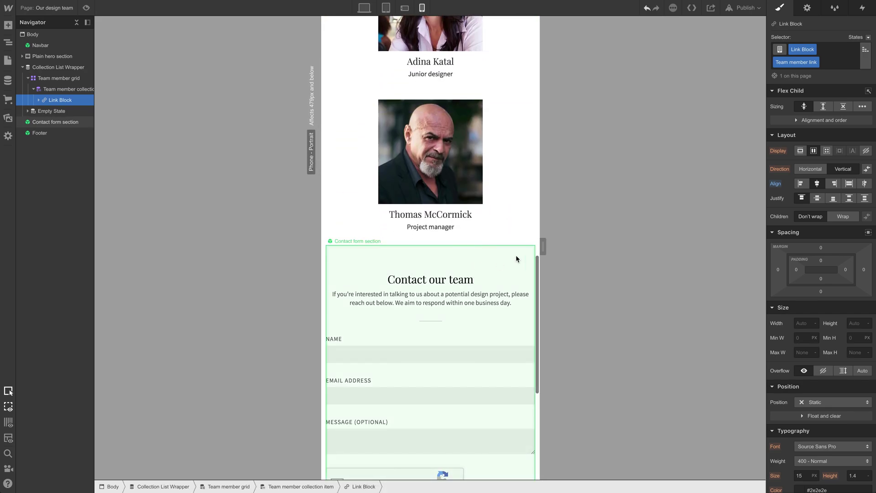
{"action": "scroll", "coordinate": [507, 247], "scroll_direction": "up", "scroll_amount": 5}
{"action": "scroll", "coordinate": [496, 229], "scroll_direction": "up", "scroll_amount": 10}
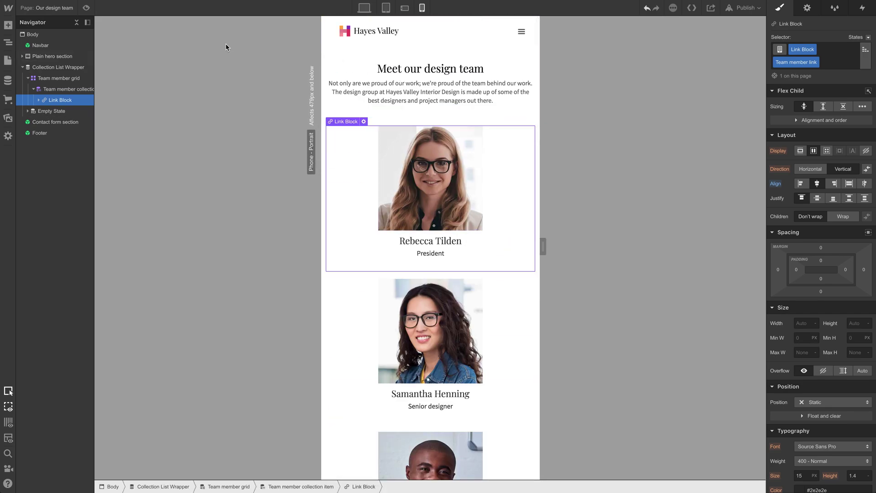
Step: Open the Team members Template page and scroll through it at desktop width
{"action": "left_click", "coordinate": [68, 7]}
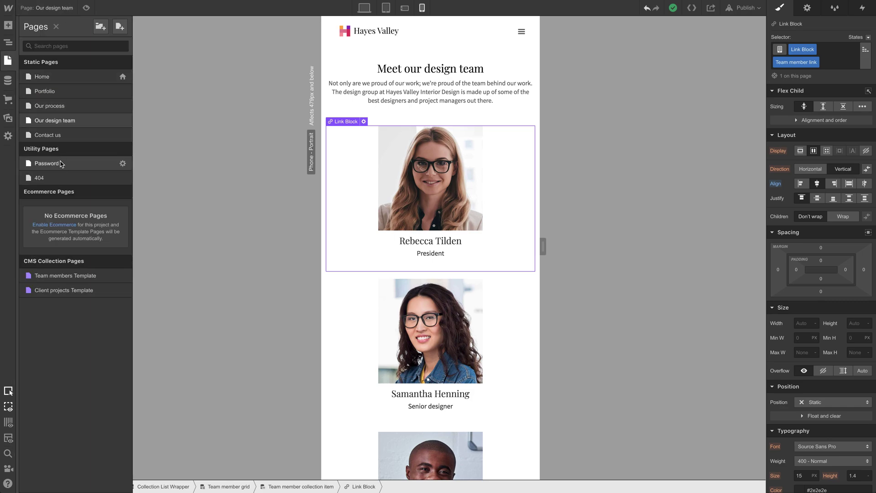
{"action": "left_click", "coordinate": [97, 276]}
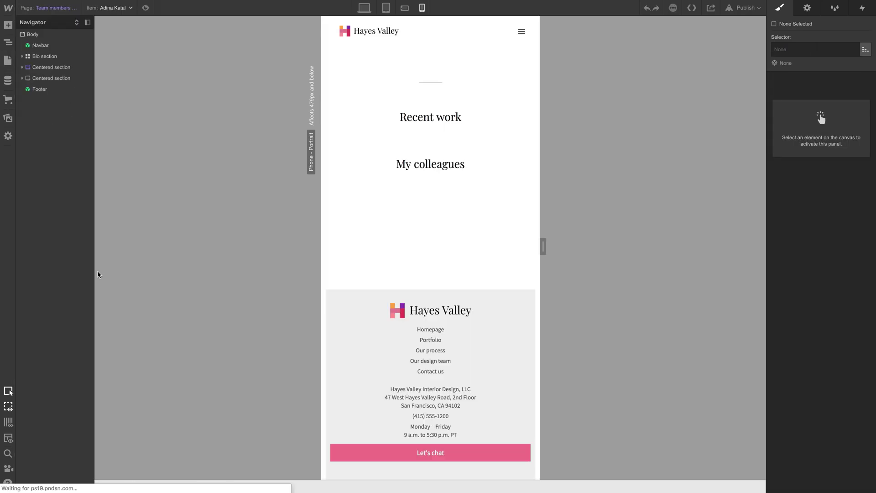
{"action": "left_click", "coordinate": [364, 8]}
{"action": "scroll", "coordinate": [588, 211], "scroll_direction": "down", "scroll_amount": 7}
{"action": "scroll", "coordinate": [548, 209], "scroll_direction": "up", "scroll_amount": 2}
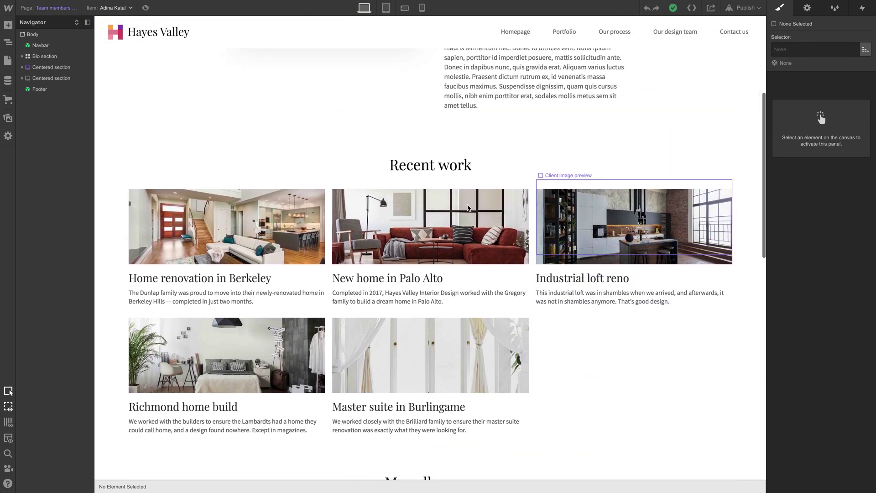
{"action": "scroll", "coordinate": [468, 208], "scroll_direction": "up", "scroll_amount": 1}
{"action": "scroll", "coordinate": [473, 289], "scroll_direction": "down", "scroll_amount": 2}
{"action": "scroll", "coordinate": [474, 289], "scroll_direction": "up", "scroll_amount": 7}
{"action": "scroll", "coordinate": [457, 71], "scroll_direction": "down", "scroll_amount": 1}
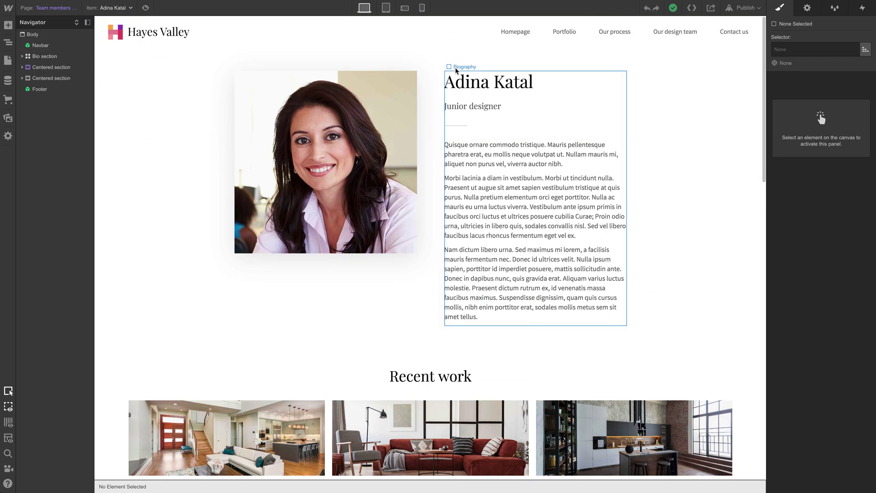
{"action": "scroll", "coordinate": [466, 159], "scroll_direction": "down", "scroll_amount": 10}
{"action": "scroll", "coordinate": [449, 152], "scroll_direction": "up", "scroll_amount": 4}
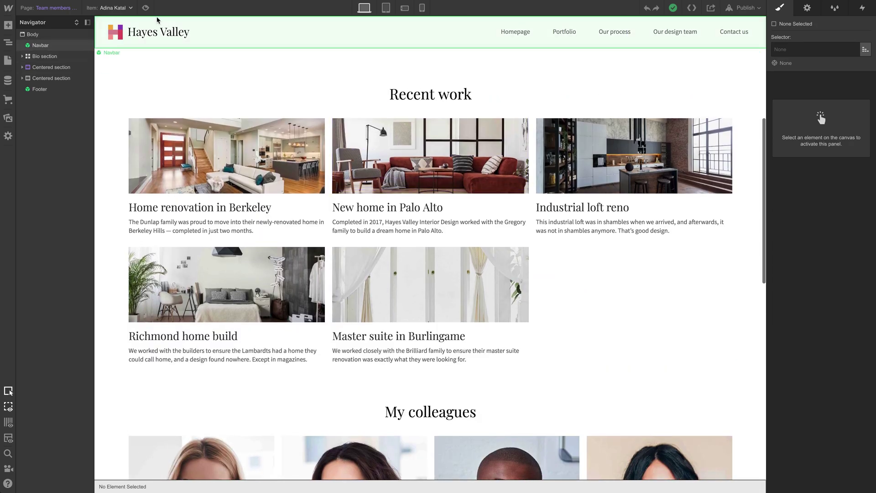
Step: Preview the President's team member item with the canvas narrowed to about 992 px
{"action": "left_click", "coordinate": [131, 8]}
{"action": "left_click", "coordinate": [109, 49]}
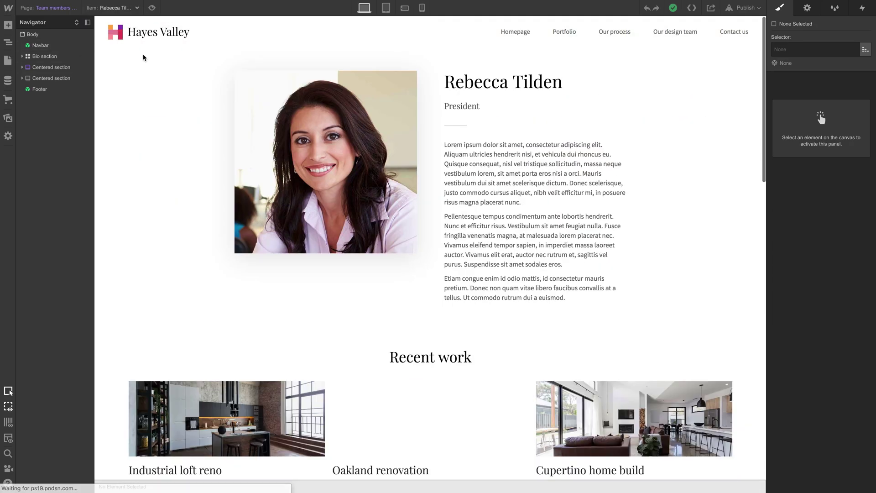
{"action": "scroll", "coordinate": [556, 180], "scroll_direction": "down", "scroll_amount": 5}
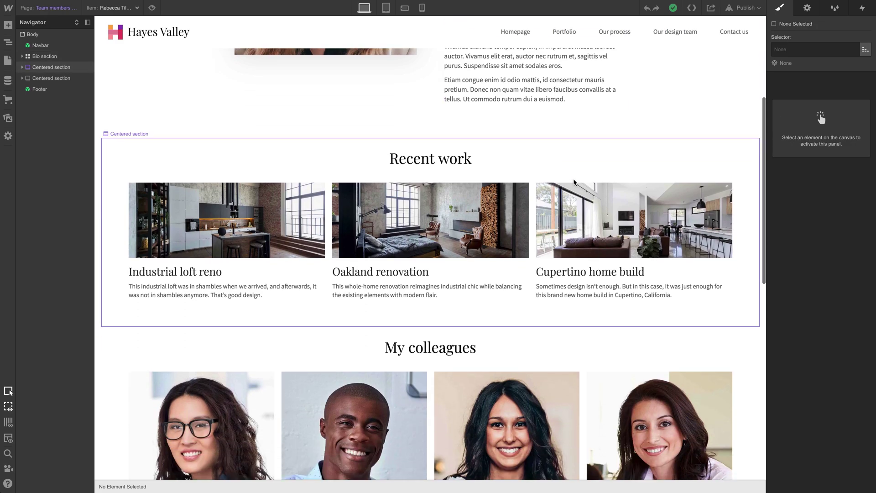
{"action": "left_click_drag", "start_coordinate": [766, 222], "coordinate": [657, 230]}
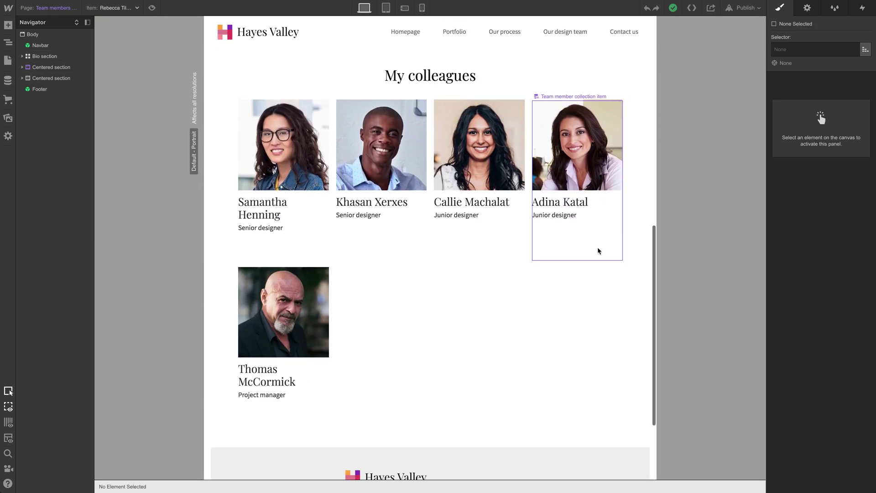
{"action": "scroll", "coordinate": [598, 247], "scroll_direction": "down", "scroll_amount": 1}
{"action": "scroll", "coordinate": [598, 246], "scroll_direction": "up", "scroll_amount": 10}
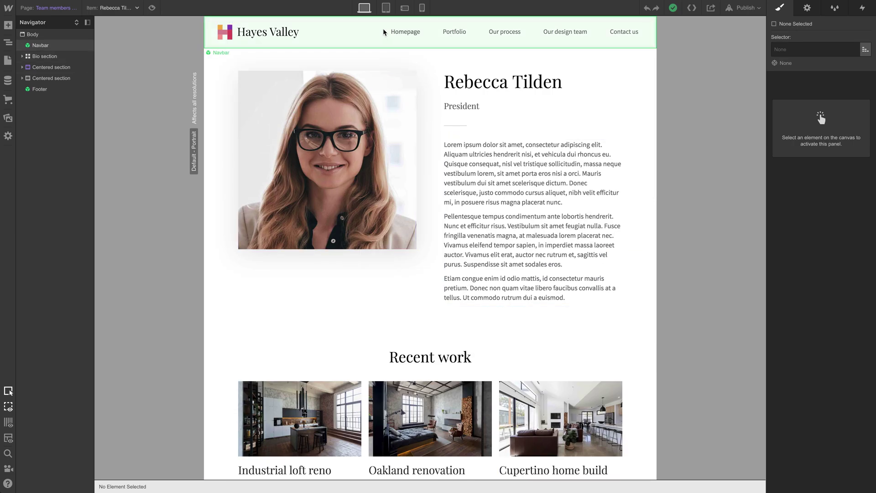
Step: Check the template at tablet portrait width
{"action": "left_click", "coordinate": [386, 8]}
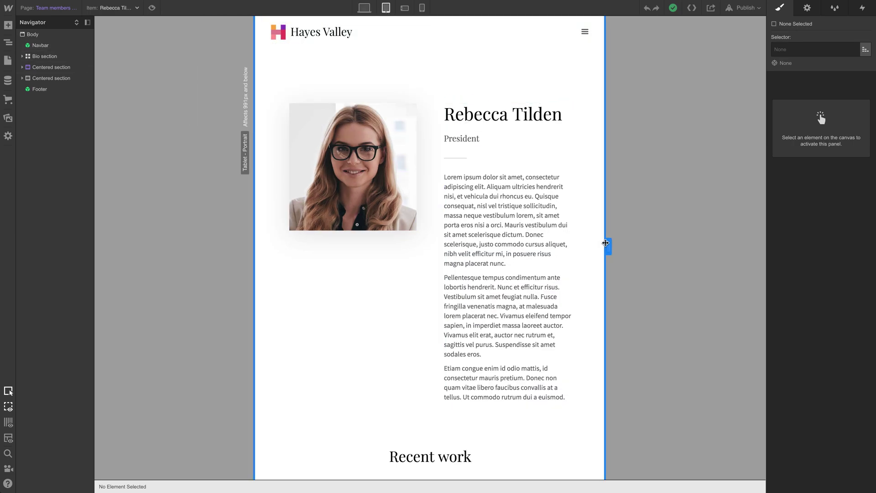
{"action": "left_click_drag", "start_coordinate": [606, 243], "coordinate": [760, 243]}
{"action": "scroll", "coordinate": [615, 271], "scroll_direction": "down", "scroll_amount": 5}
{"action": "scroll", "coordinate": [614, 271], "scroll_direction": "down", "scroll_amount": 6}
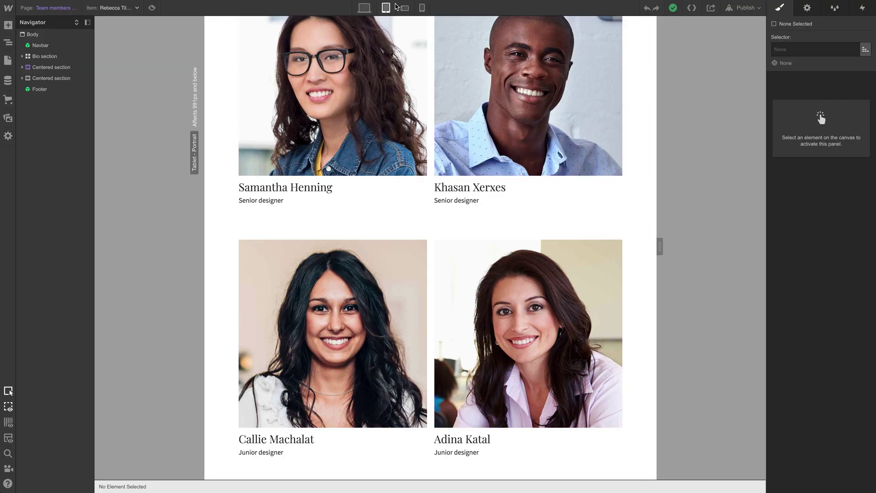
Step: Check the template at phone landscape and phone portrait widths
{"action": "left_click", "coordinate": [404, 8]}
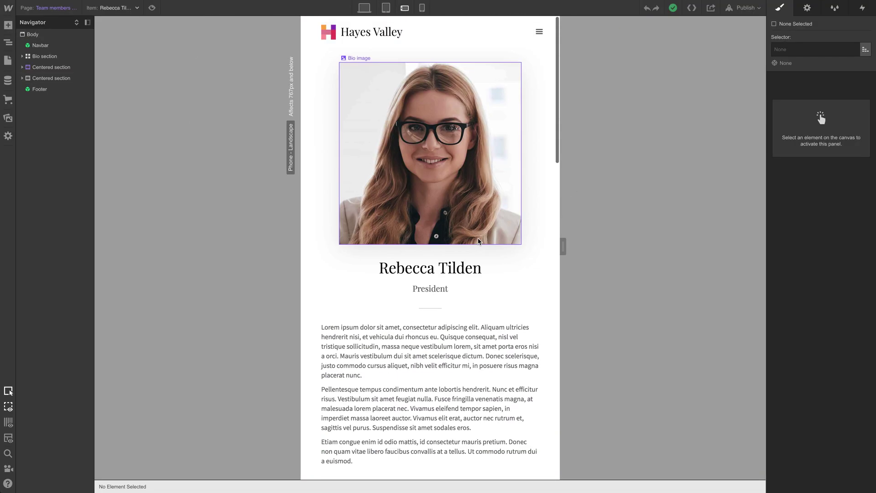
{"action": "scroll", "coordinate": [502, 274], "scroll_direction": "down", "scroll_amount": 15}
{"action": "scroll", "coordinate": [526, 300], "scroll_direction": "down", "scroll_amount": 8}
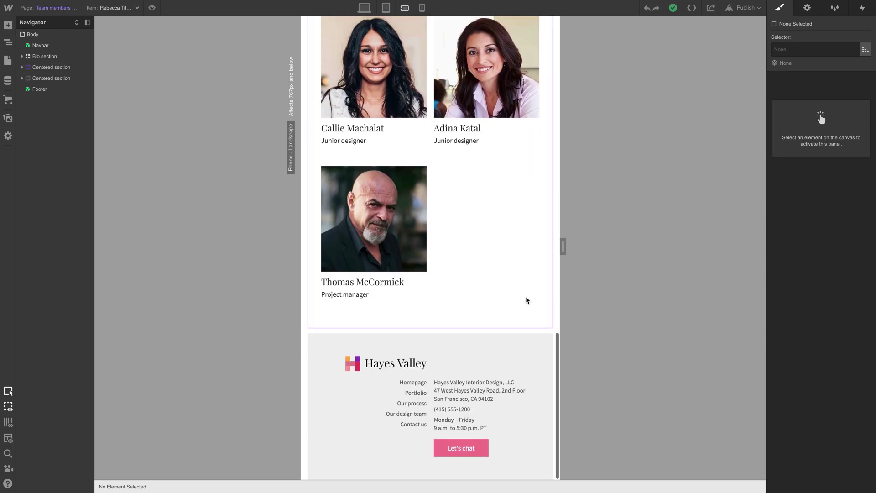
{"action": "left_click", "coordinate": [422, 7]}
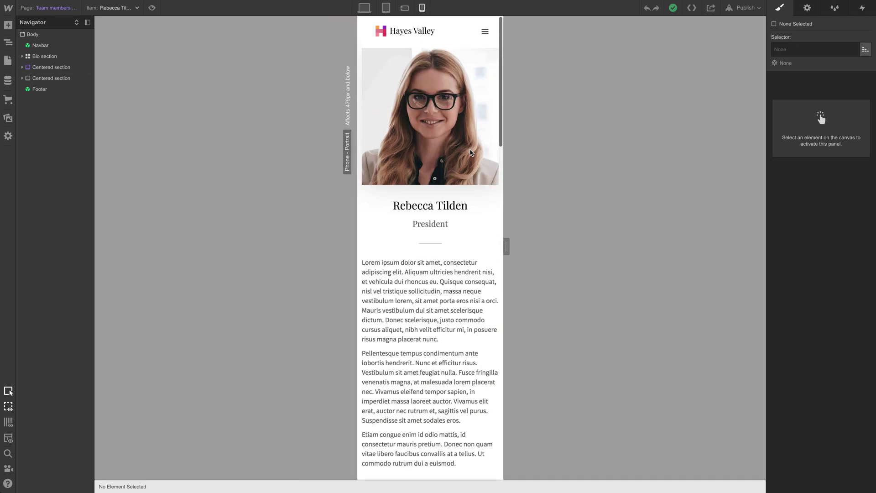
{"action": "scroll", "coordinate": [473, 156], "scroll_direction": "down", "scroll_amount": 10}
{"action": "scroll", "coordinate": [473, 155], "scroll_direction": "down", "scroll_amount": 12}
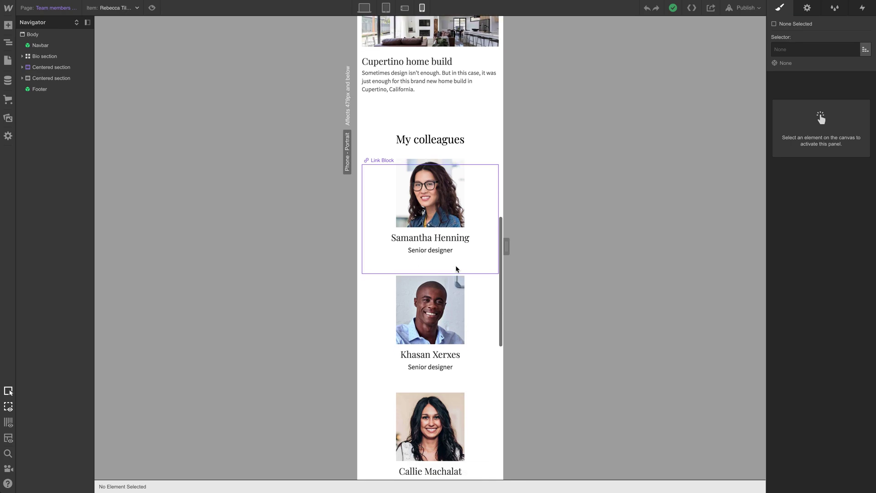
{"action": "scroll", "coordinate": [457, 263], "scroll_direction": "up", "scroll_amount": 20}
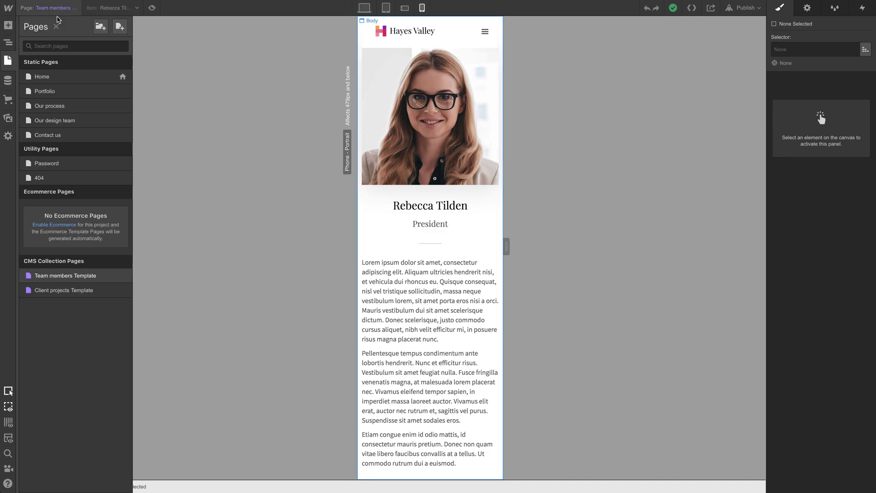
Step: Open the Contact us page at desktop width and scroll to the form
{"action": "left_click", "coordinate": [62, 135]}
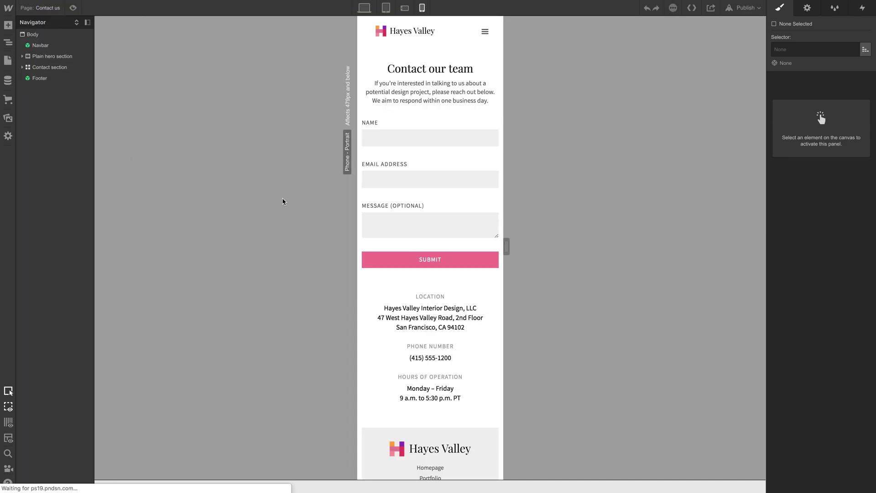
{"action": "left_click", "coordinate": [365, 8]}
{"action": "scroll", "coordinate": [214, 190], "scroll_direction": "down", "scroll_amount": 1}
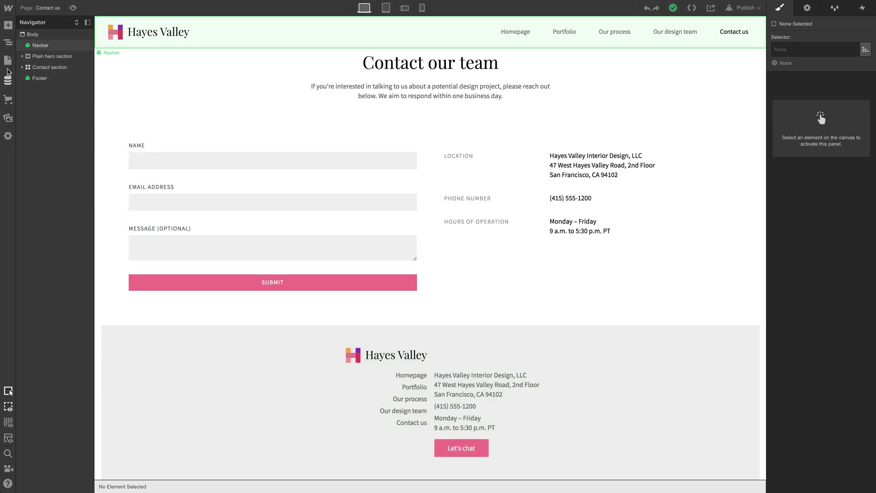
Step: Add a reCAPTCHA element to the contact form, typing 'rec' in its class field
{"action": "key", "text": "a"}
{"action": "scroll", "coordinate": [66, 338], "scroll_direction": "down", "scroll_amount": 7}
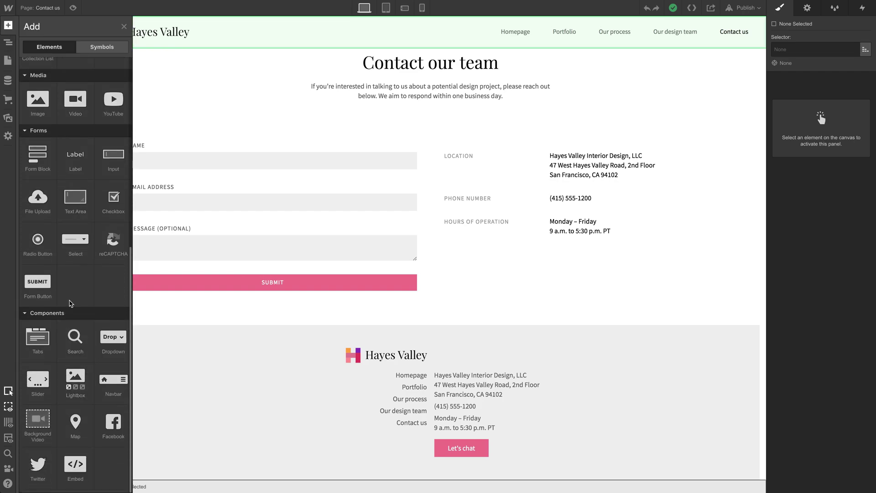
{"action": "scroll", "coordinate": [115, 311], "scroll_direction": "up", "scroll_amount": 2}
{"action": "left_click_drag", "start_coordinate": [112, 302], "coordinate": [193, 280]}
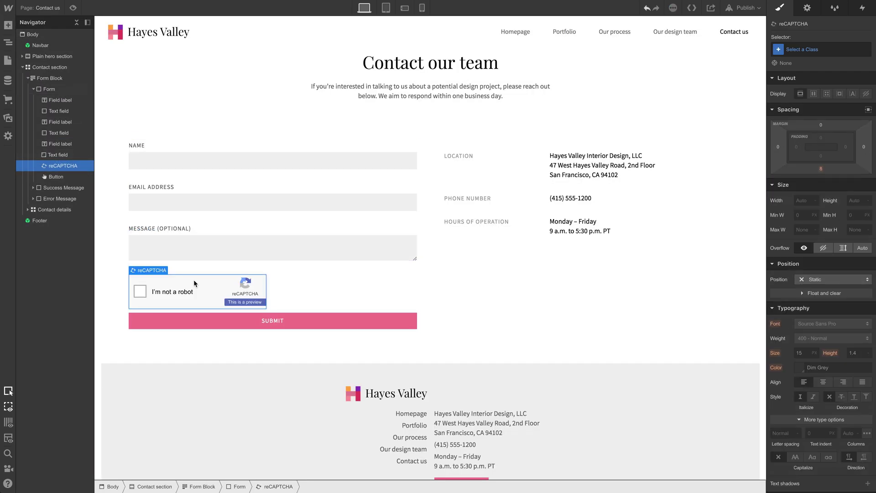
{"action": "left_click", "coordinate": [812, 51]}
{"action": "type", "text": "rec"}
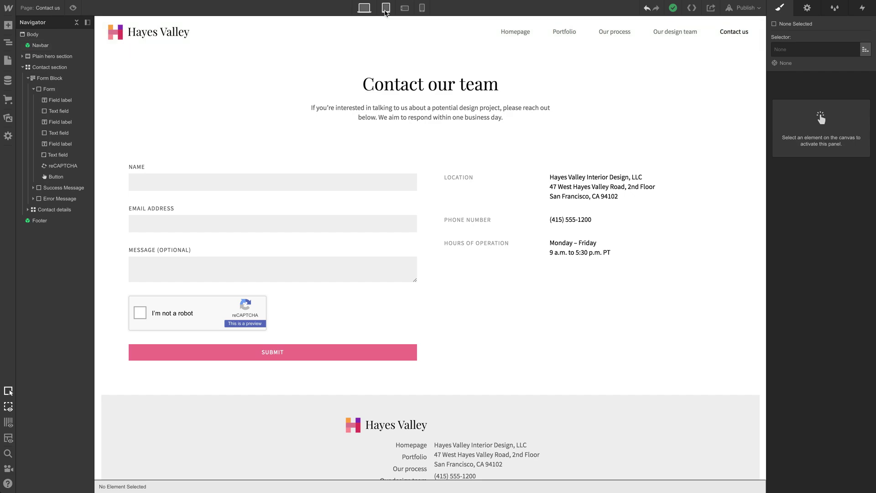
Step: Cycle the contact page through tablet, phone landscape and phone portrait previews, ending at desktop
{"action": "left_click", "coordinate": [387, 8]}
{"action": "left_click", "coordinate": [387, 8]}
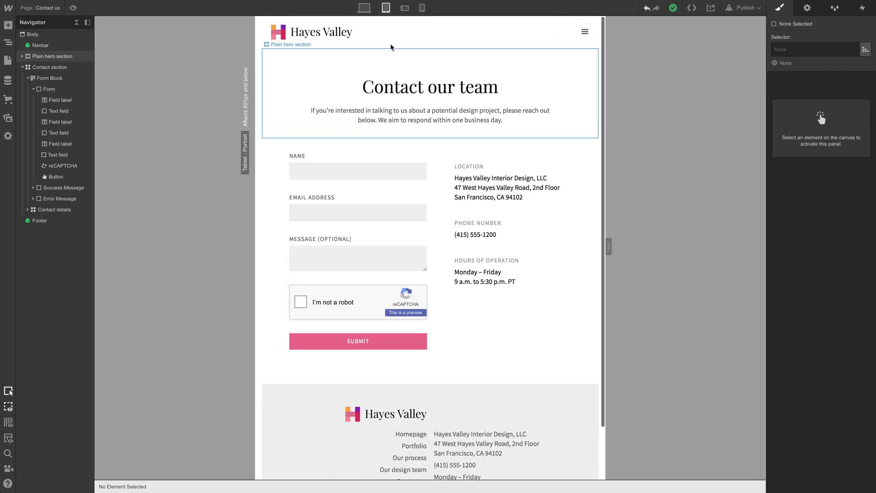
{"action": "left_click", "coordinate": [404, 8]}
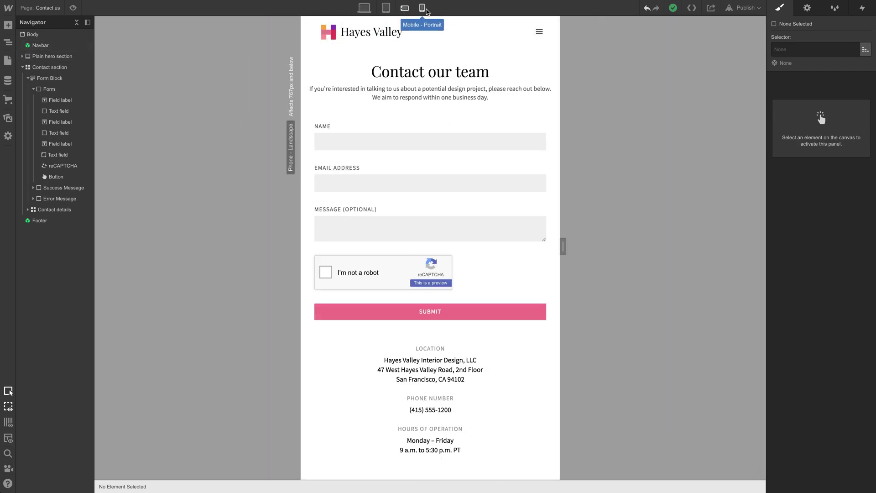
{"action": "left_click", "coordinate": [424, 9]}
{"action": "left_click", "coordinate": [406, 8]}
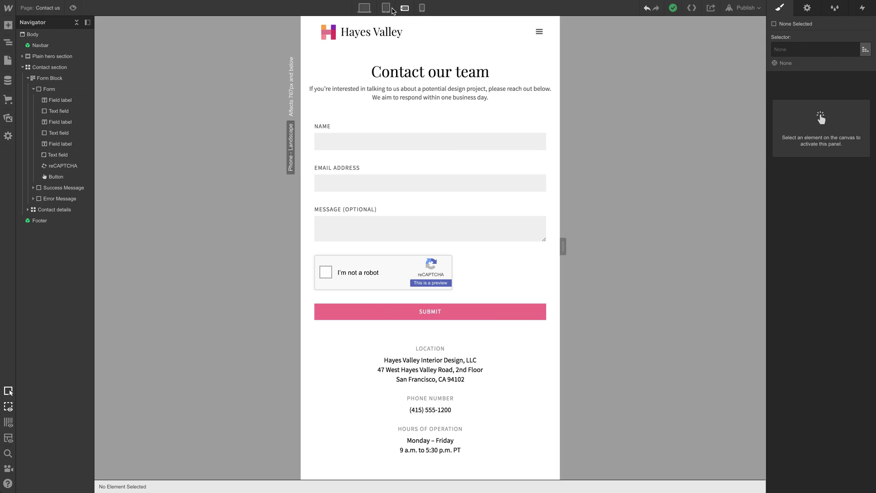
{"action": "left_click", "coordinate": [385, 8]}
{"action": "left_click", "coordinate": [364, 8]}
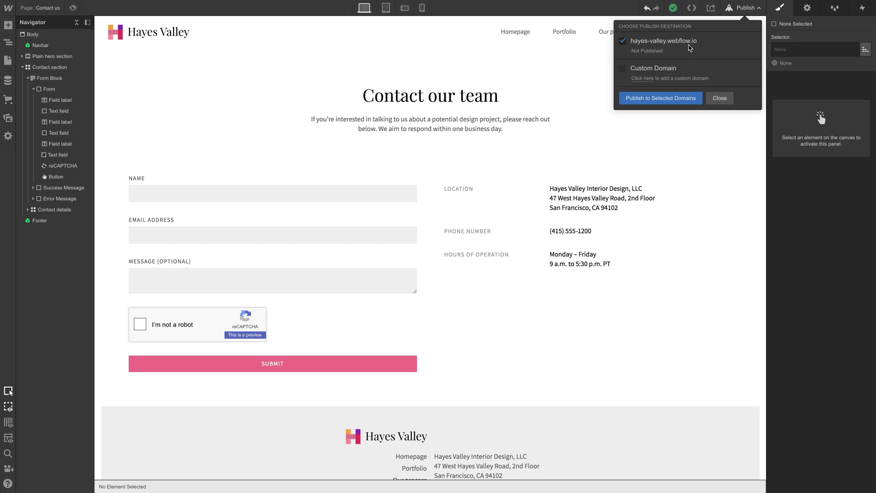
Step: Open the project's settings and type '-previe' into the hayes-valley subdomain field
{"action": "left_click", "coordinate": [725, 98]}
{"action": "left_click", "coordinate": [9, 8]}
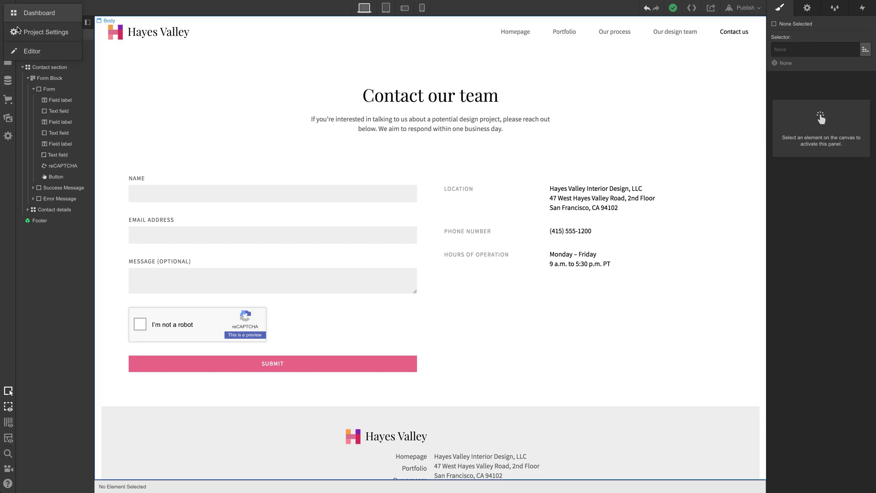
{"action": "left_click", "coordinate": [45, 32]}
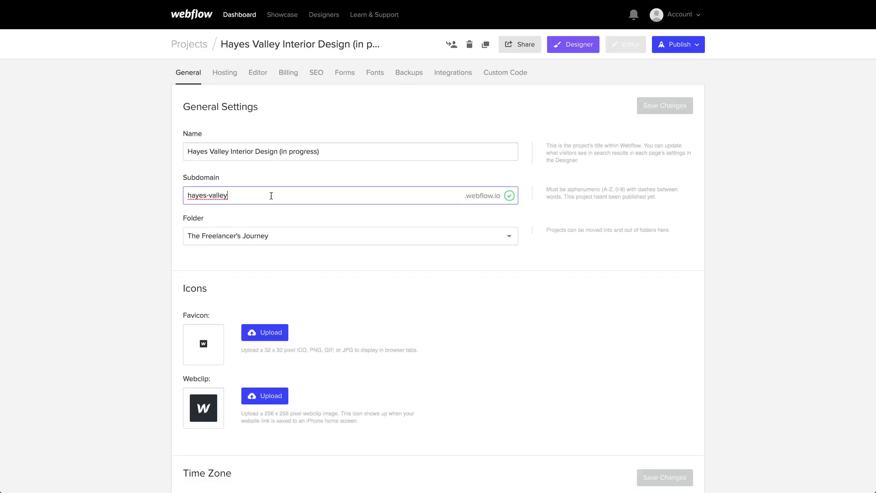
{"action": "type", "text": "-"}
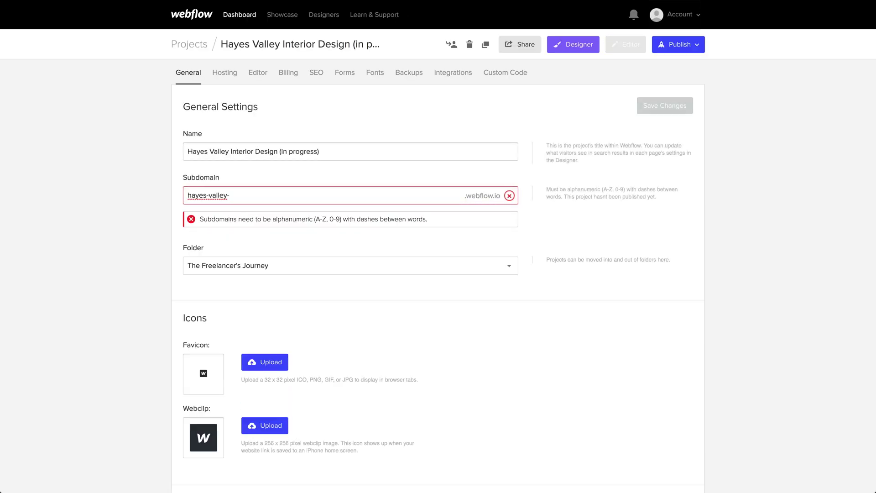
{"action": "type", "text": "previe"}
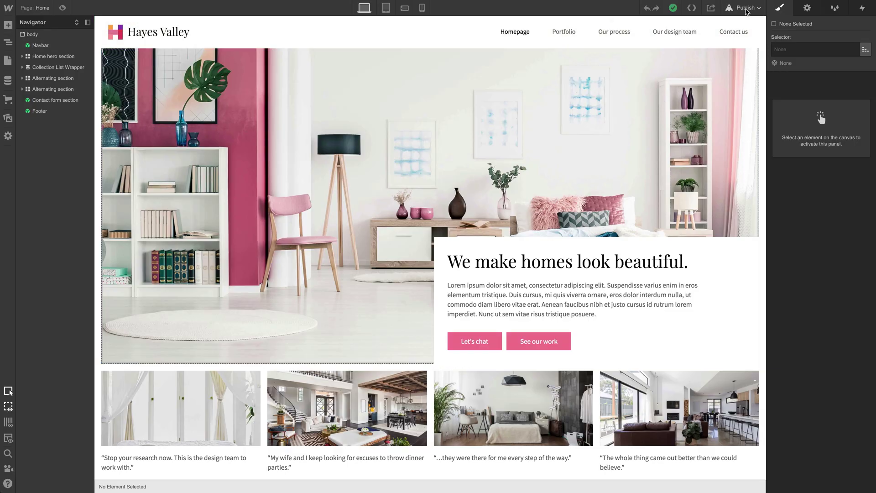
Step: Publish the site to hayes-valley.webflow.io and open the published site
{"action": "left_click", "coordinate": [746, 9]}
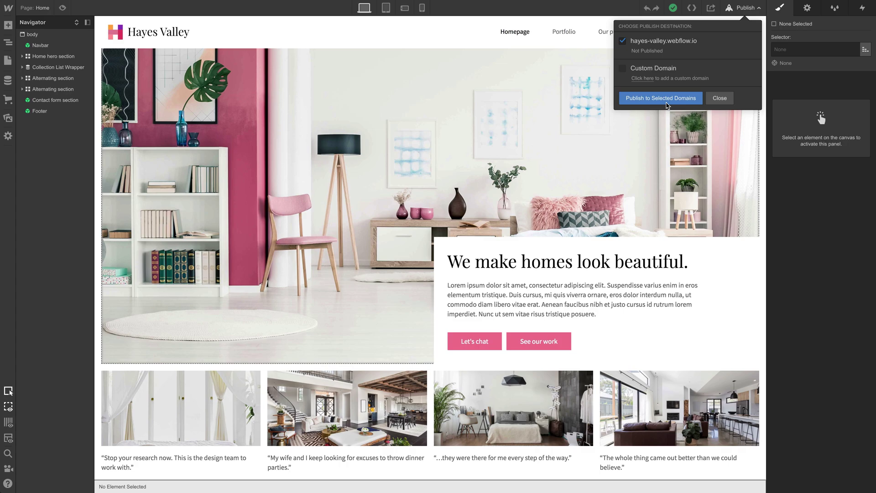
{"action": "left_click", "coordinate": [666, 98]}
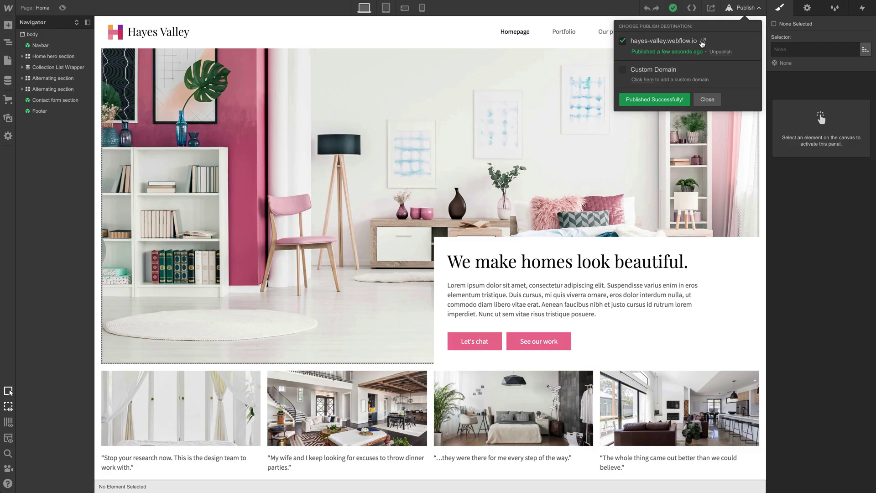
{"action": "left_click", "coordinate": [704, 42]}
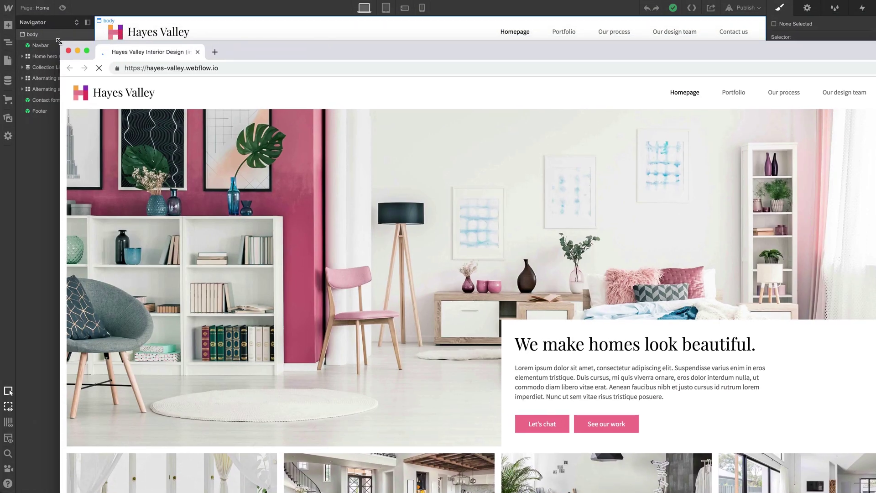
Step: Resize the Chrome window and scroll through the live homepage
{"action": "left_click_drag", "start_coordinate": [58, 41], "coordinate": [210, 73]}
{"action": "left_click_drag", "start_coordinate": [402, 81], "coordinate": [249, 16]}
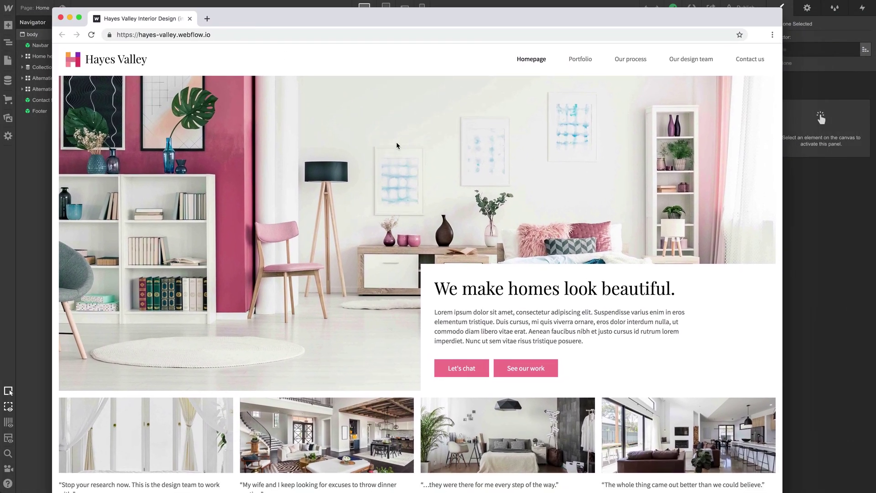
{"action": "scroll", "coordinate": [515, 204], "scroll_direction": "down", "scroll_amount": 5}
{"action": "scroll", "coordinate": [515, 206], "scroll_direction": "down", "scroll_amount": 10}
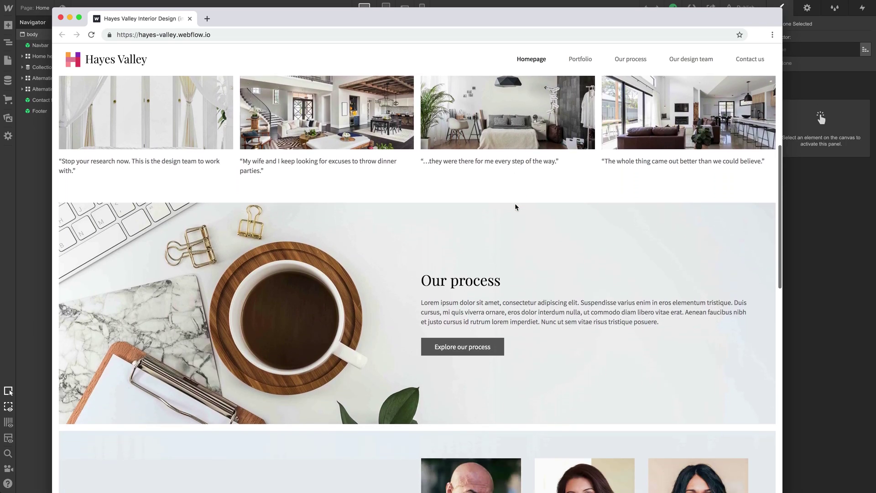
{"action": "scroll", "coordinate": [515, 206], "scroll_direction": "down", "scroll_amount": 7}
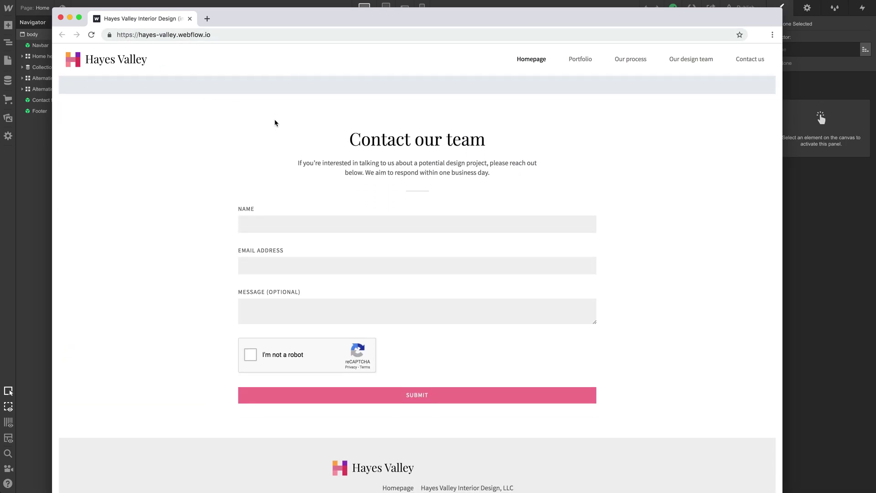
{"action": "scroll", "coordinate": [275, 122], "scroll_direction": "up", "scroll_amount": 20}
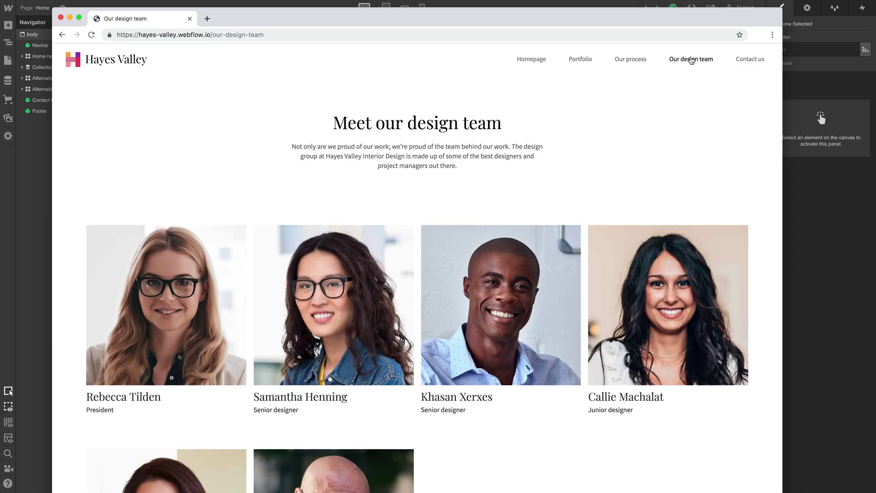
Step: Visit the Contact us and Portfolio pages, dismiss Translate, and narrow the window to check reflow
{"action": "left_click", "coordinate": [744, 60]}
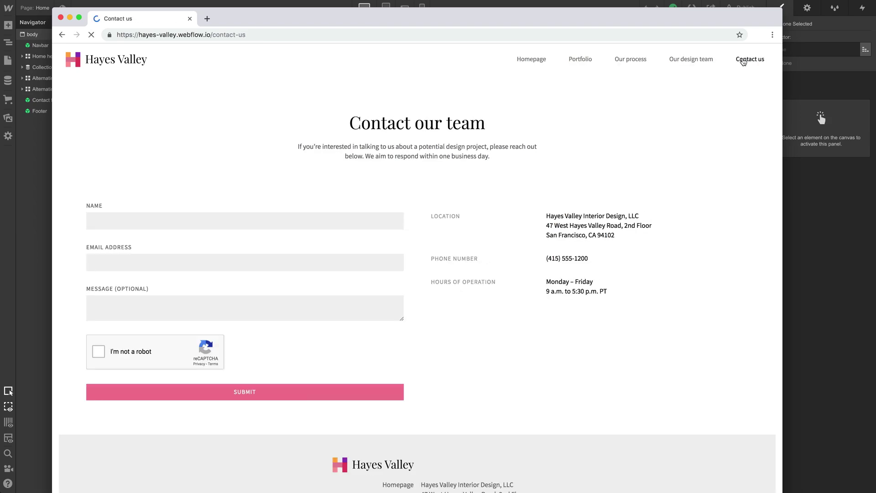
{"action": "left_click", "coordinate": [589, 62]}
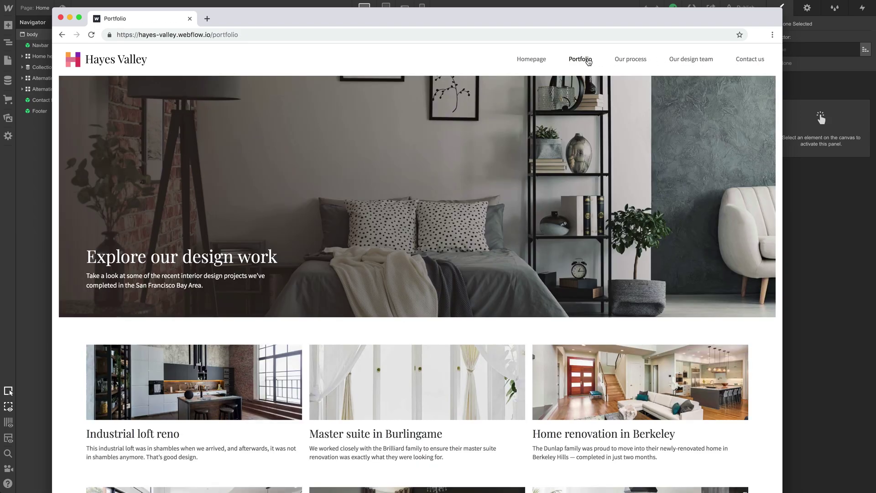
{"action": "scroll", "coordinate": [256, 362], "scroll_direction": "down", "scroll_amount": 5}
{"action": "scroll", "coordinate": [256, 362], "scroll_direction": "down", "scroll_amount": 2}
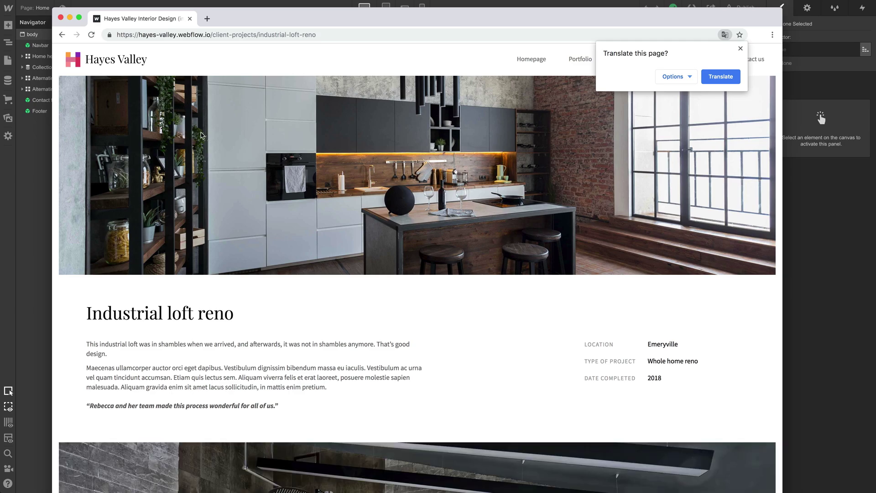
{"action": "left_click", "coordinate": [741, 49]}
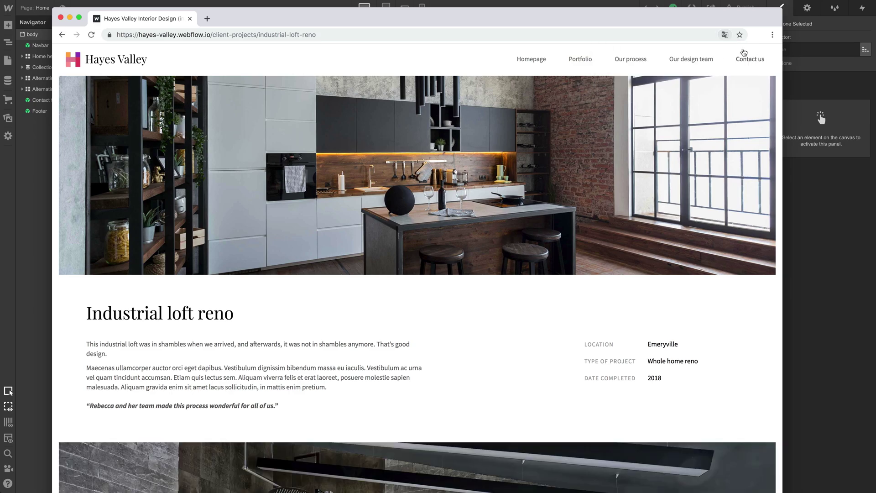
{"action": "scroll", "coordinate": [587, 169], "scroll_direction": "down", "scroll_amount": 5}
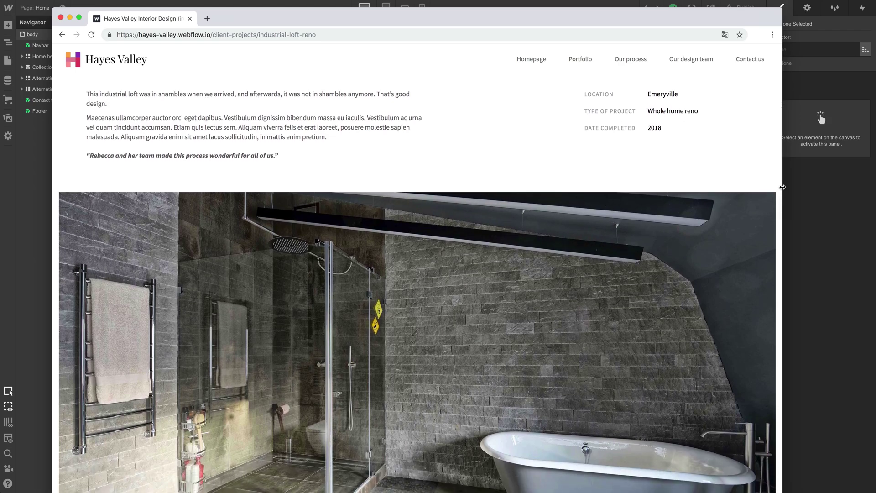
{"action": "left_click_drag", "start_coordinate": [782, 187], "coordinate": [619, 197]}
{"action": "scroll", "coordinate": [426, 179], "scroll_direction": "up", "scroll_amount": 6}
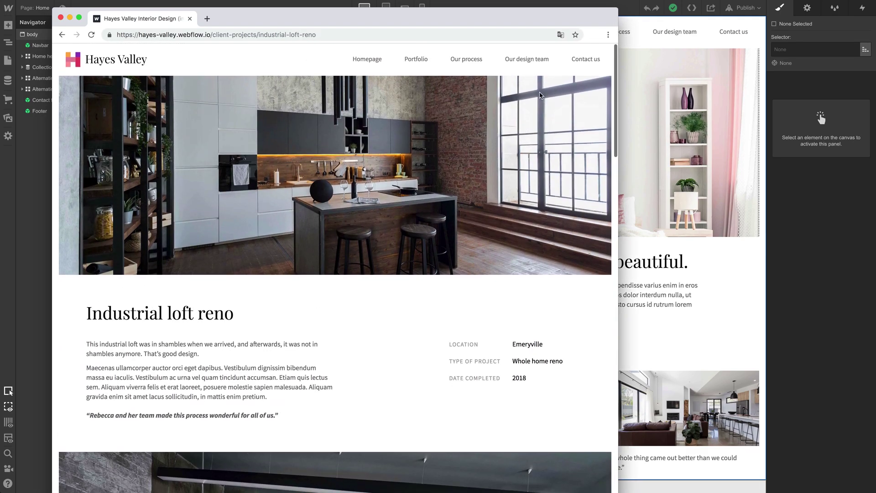
Step: Open Chrome DevTools on the live site and switch to responsive device mode at 540 × 927
{"action": "right_click", "coordinate": [290, 292]}
{"action": "left_click", "coordinate": [341, 408]}
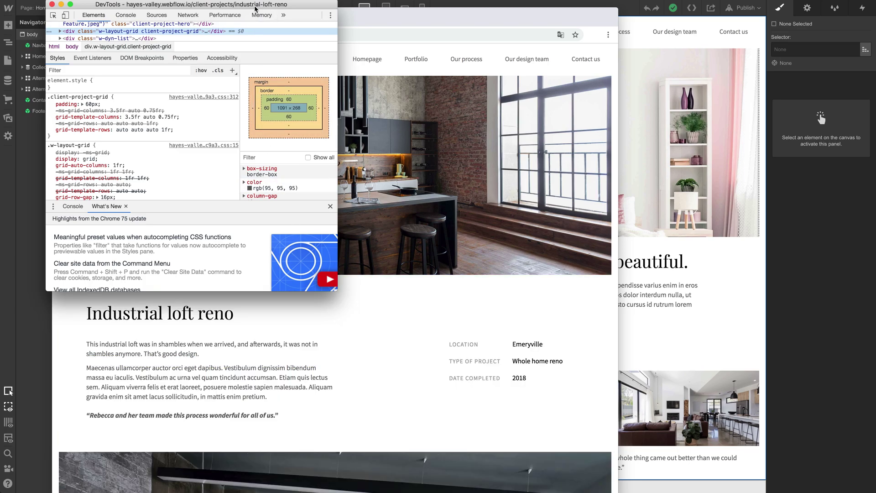
{"action": "left_click_drag", "start_coordinate": [254, 6], "coordinate": [537, 84]}
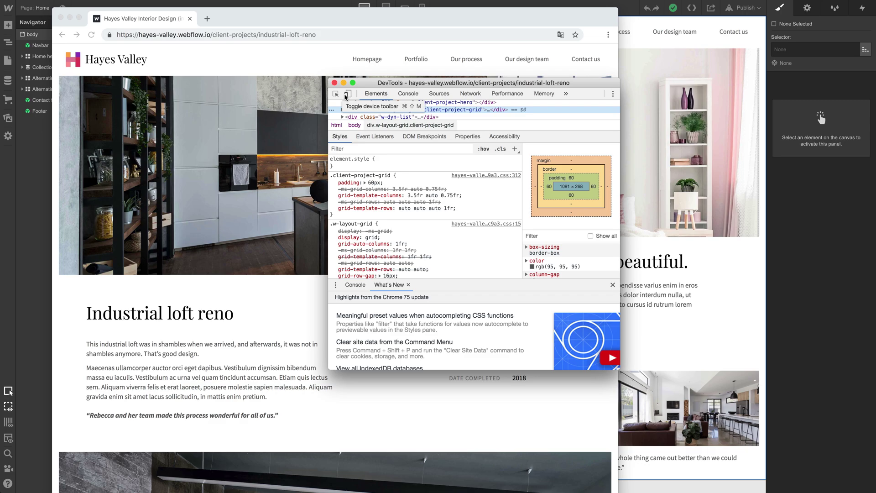
{"action": "left_click", "coordinate": [347, 94]}
{"action": "left_click_drag", "start_coordinate": [375, 82], "coordinate": [600, 91]}
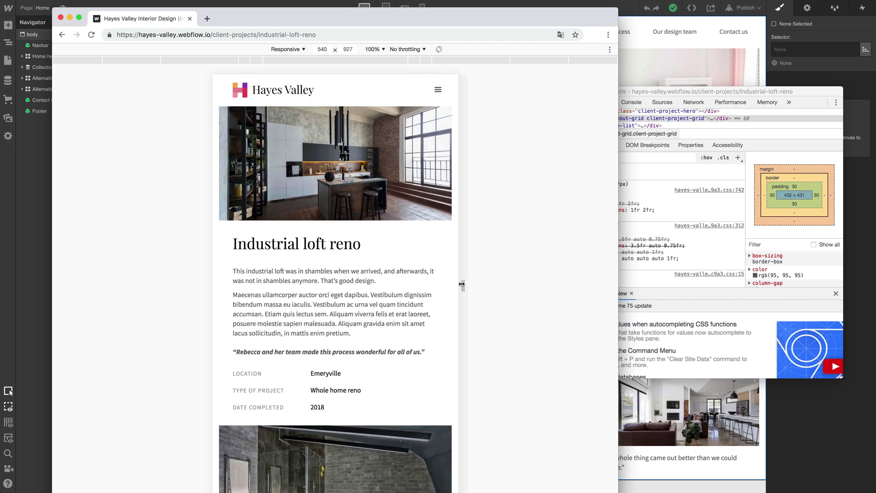
Step: Go to the Homepage from the mobile hamburger menu and scroll its single-column layout
{"action": "left_click", "coordinate": [437, 91]}
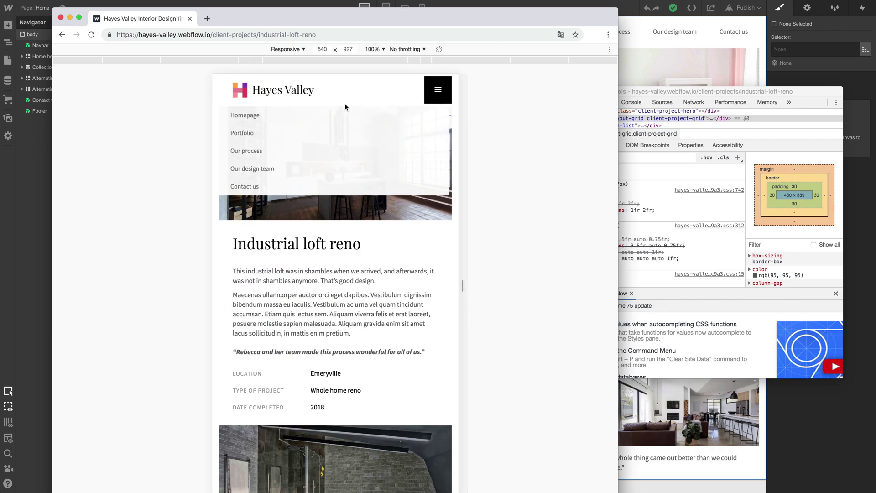
{"action": "left_click", "coordinate": [245, 116]}
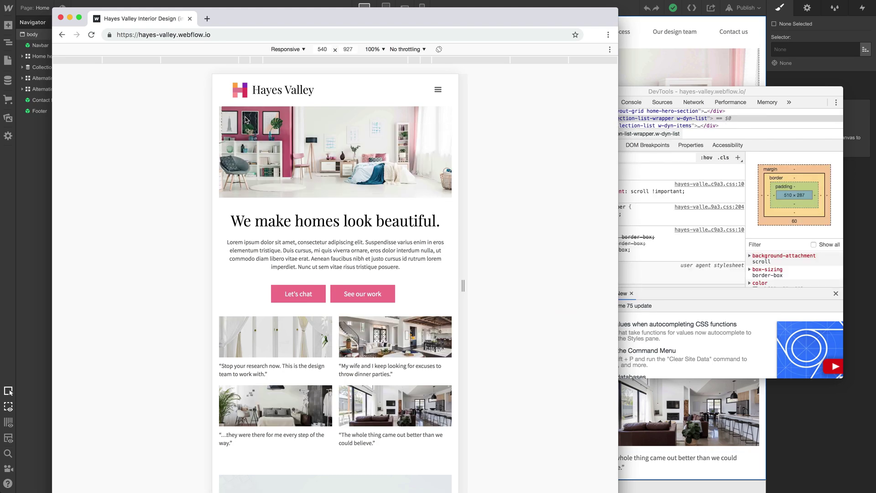
{"action": "scroll", "coordinate": [269, 149], "scroll_direction": "down", "scroll_amount": 12}
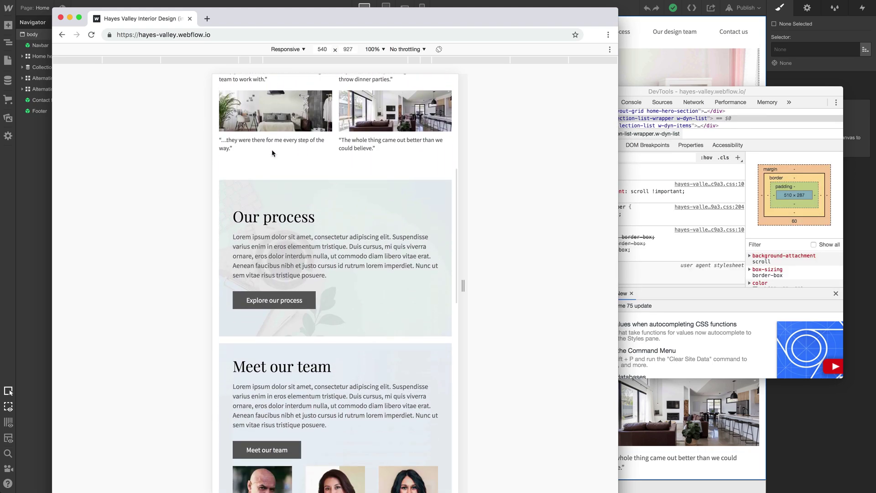